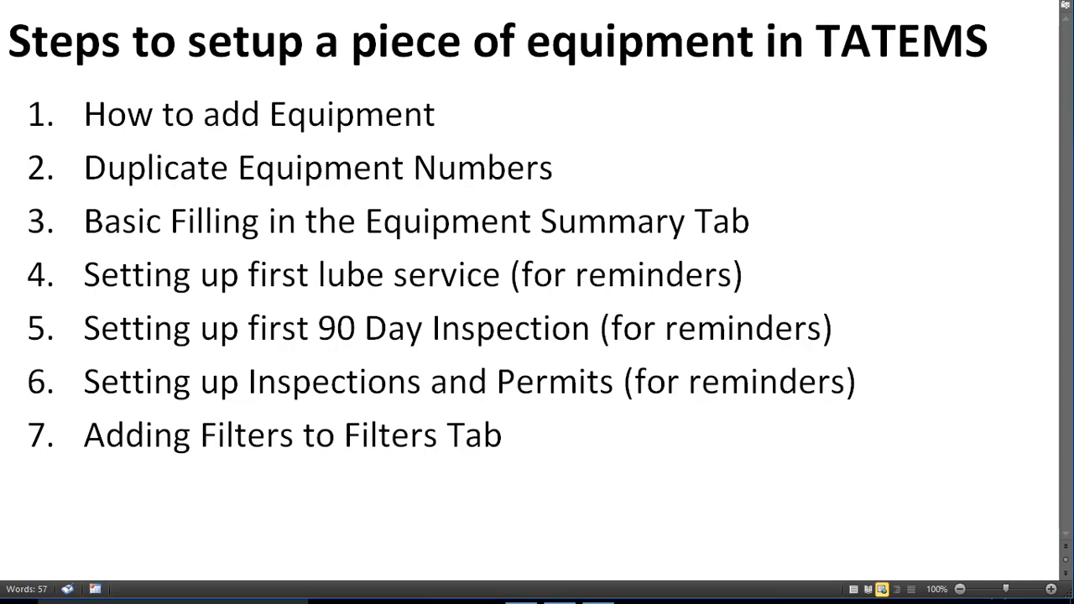
Focus the Word document listing the seven TATEMS equipment-setup steps
{"action": "left_click", "coordinate": [500, 39]}
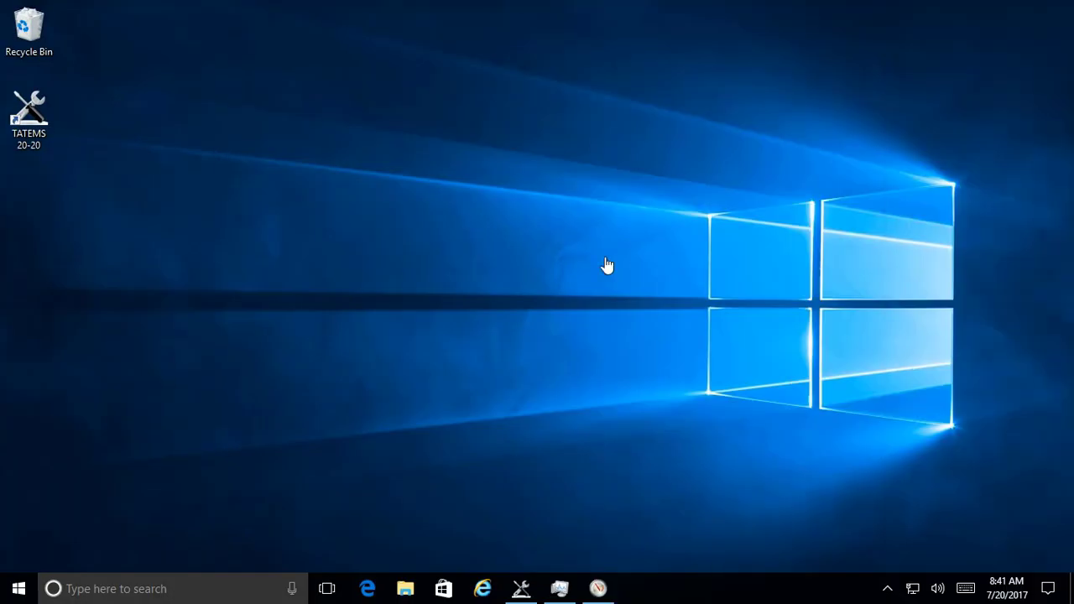
Restore TATEMS and start a new equipment record numbered 100
{"action": "mouse_move", "coordinate": [521, 588]}
{"action": "left_click", "coordinate": [530, 553]}
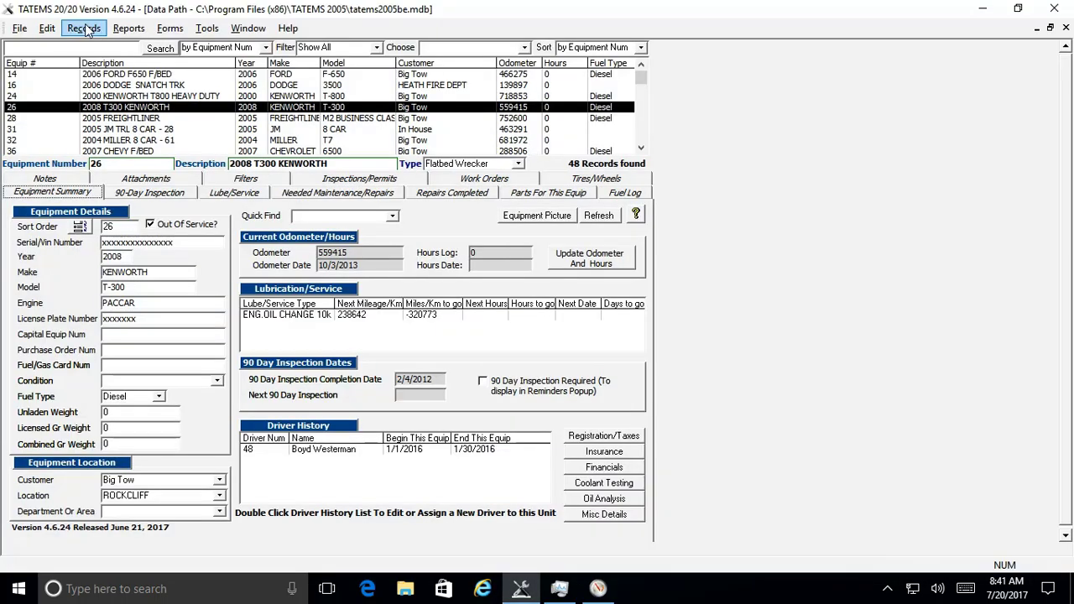
{"action": "left_click", "coordinate": [84, 28]}
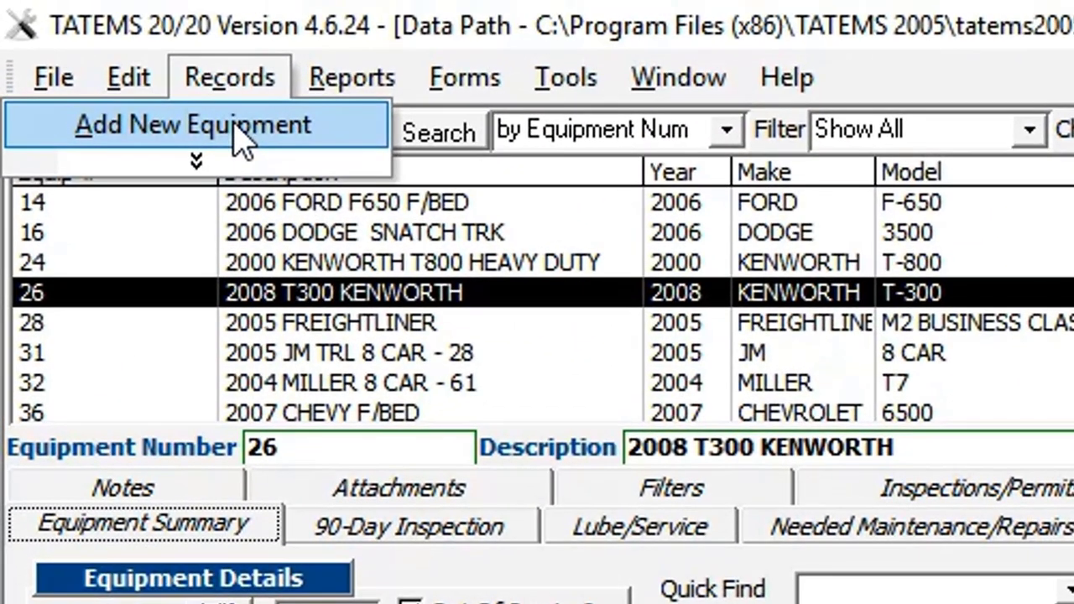
{"action": "left_click", "coordinate": [238, 126]}
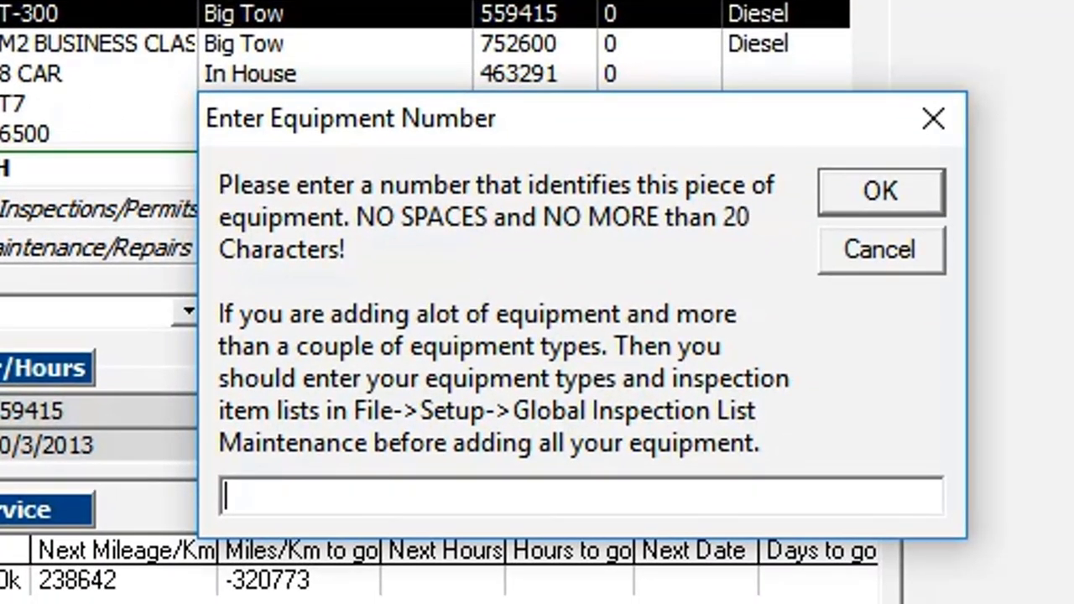
{"action": "type", "text": "100"}
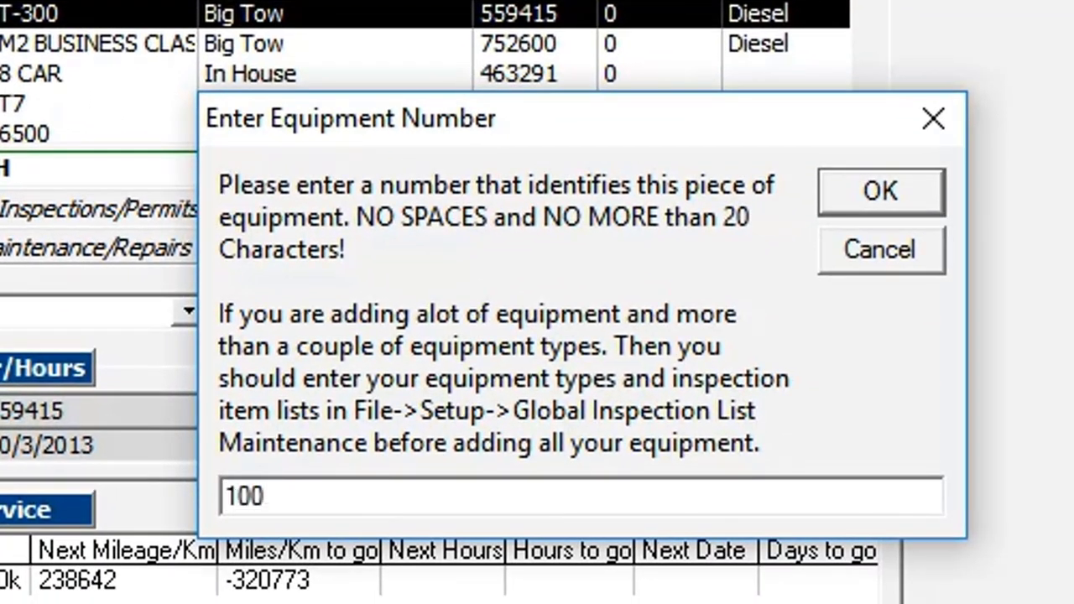
{"action": "left_click", "coordinate": [880, 193]}
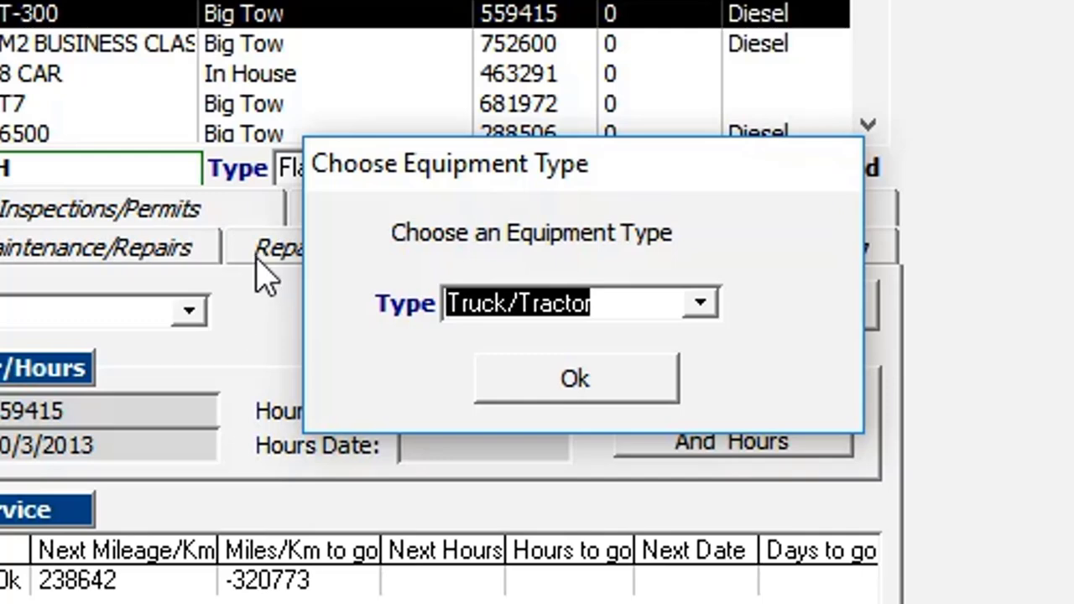
Change the equipment type from Truck/Tractor to Truck New and add it to the type list
{"action": "key", "text": "shift+Right"}
{"action": "key", "text": "shift+Right"}
{"action": "key", "text": "shift+Right"}
{"action": "key", "text": "shift+Right"}
{"action": "key", "text": "shift+Right"}
{"action": "key", "text": "shift+Right"}
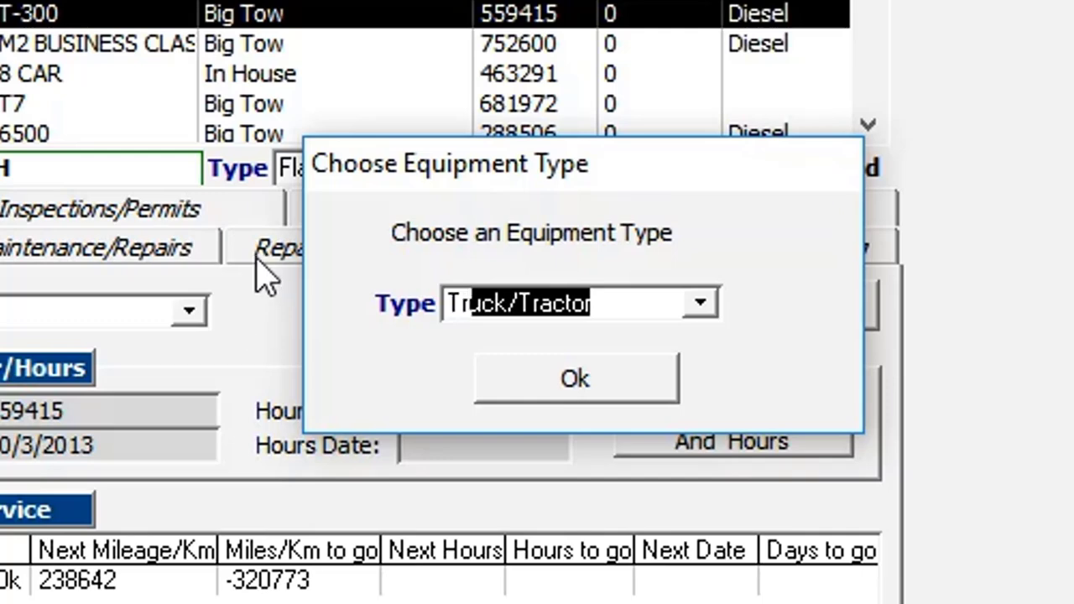
{"action": "key", "text": "shift+Left"}
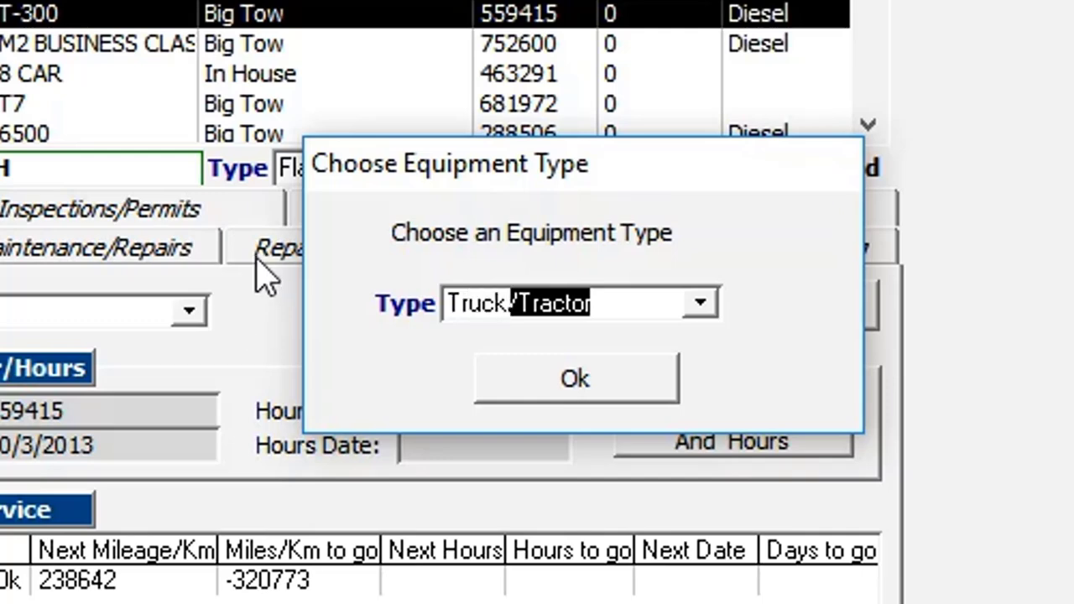
{"action": "type", "text": "New"}
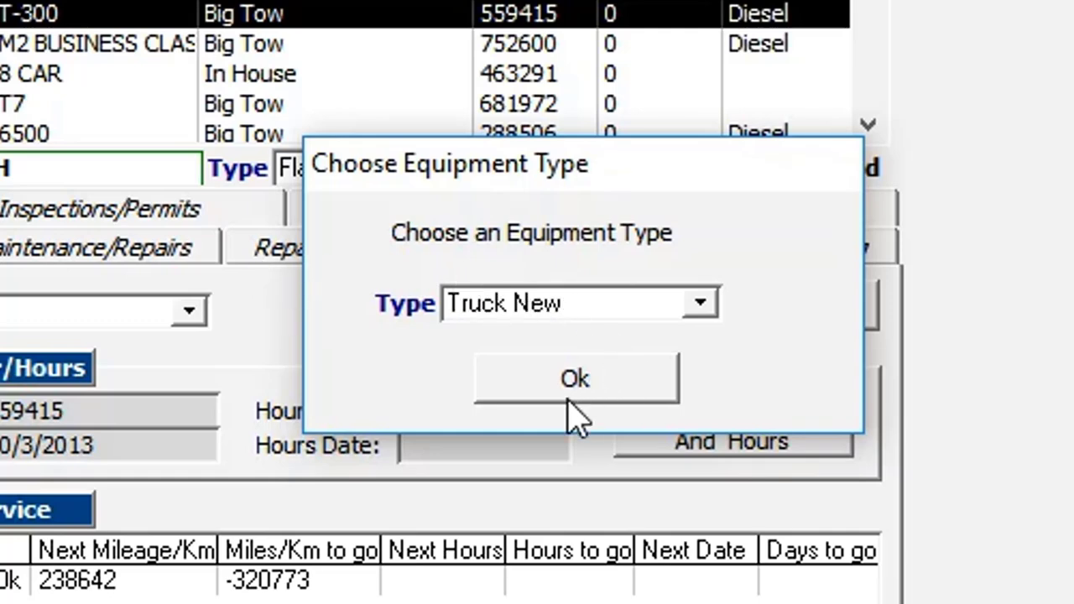
{"action": "left_click", "coordinate": [567, 374]}
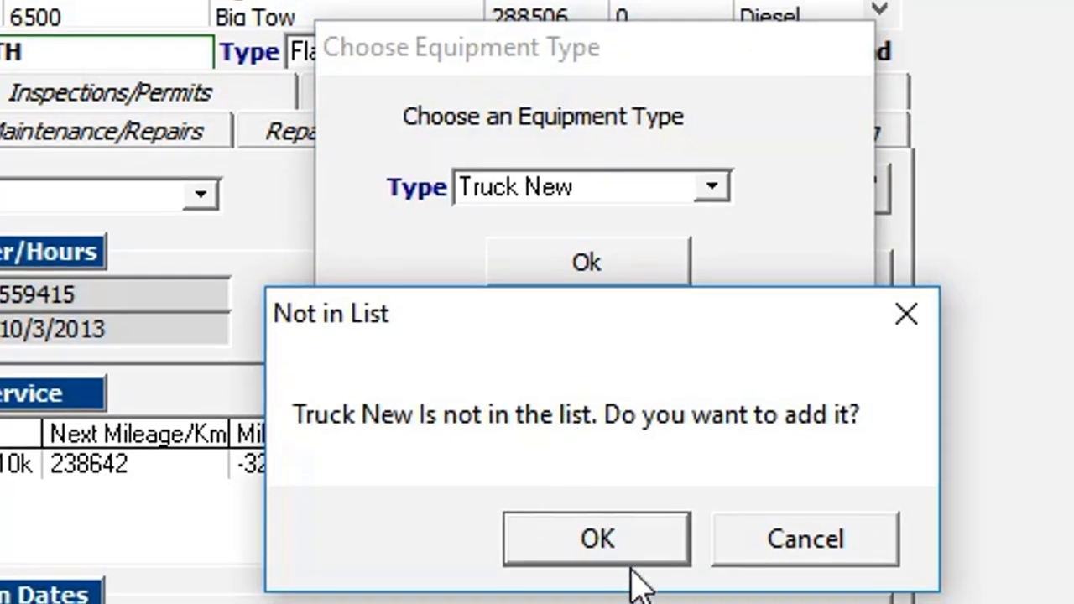
{"action": "left_click", "coordinate": [598, 540]}
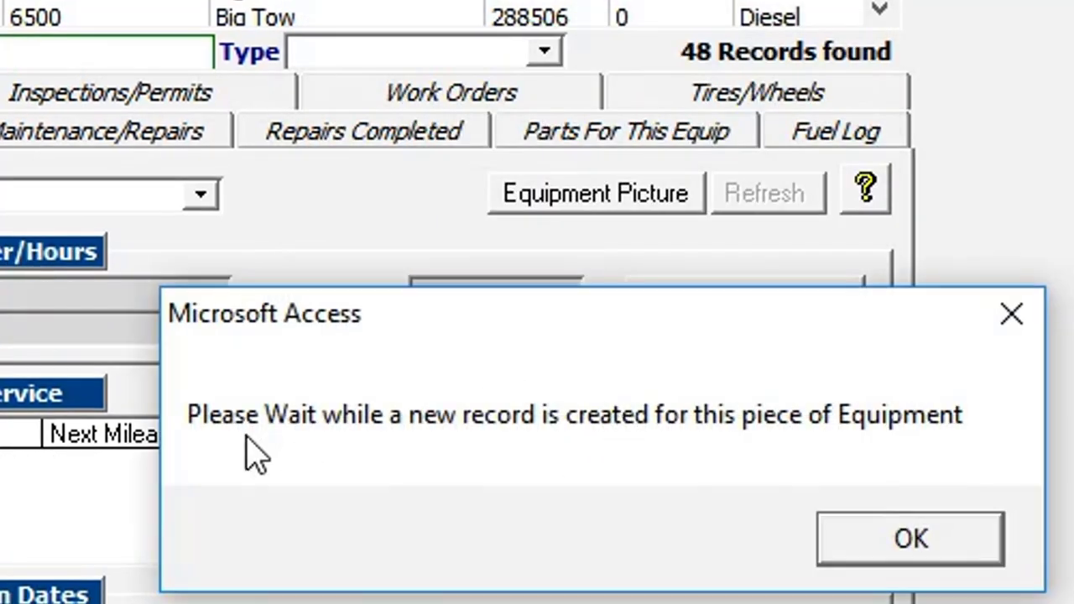
{"action": "left_click", "coordinate": [901, 549]}
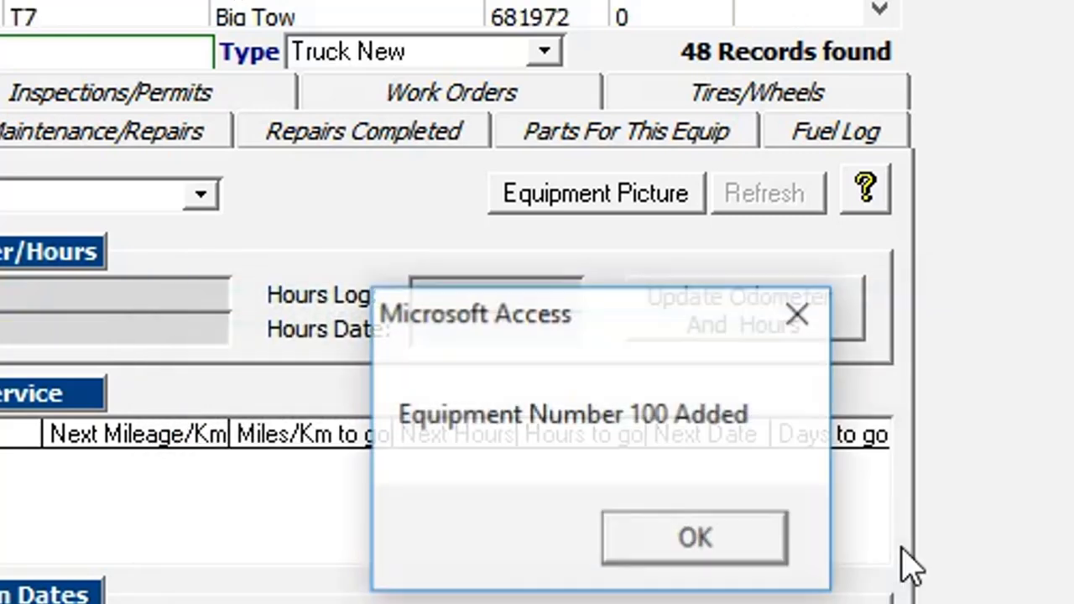
Enter description 'test' and replace the Sort Order value 0 with 100
{"action": "left_click", "coordinate": [674, 537]}
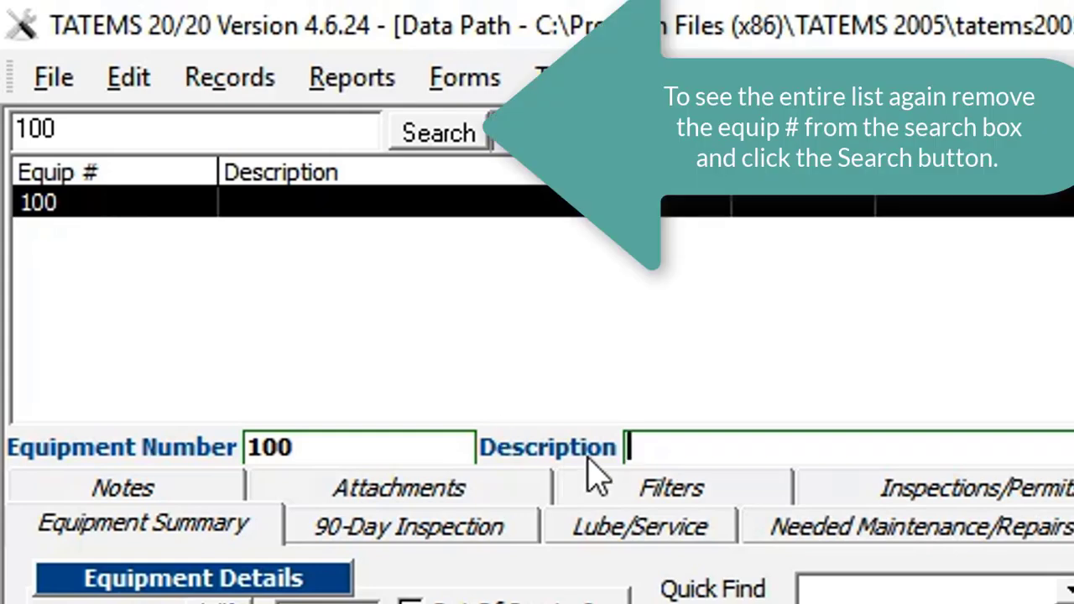
{"action": "type", "text": "test"}
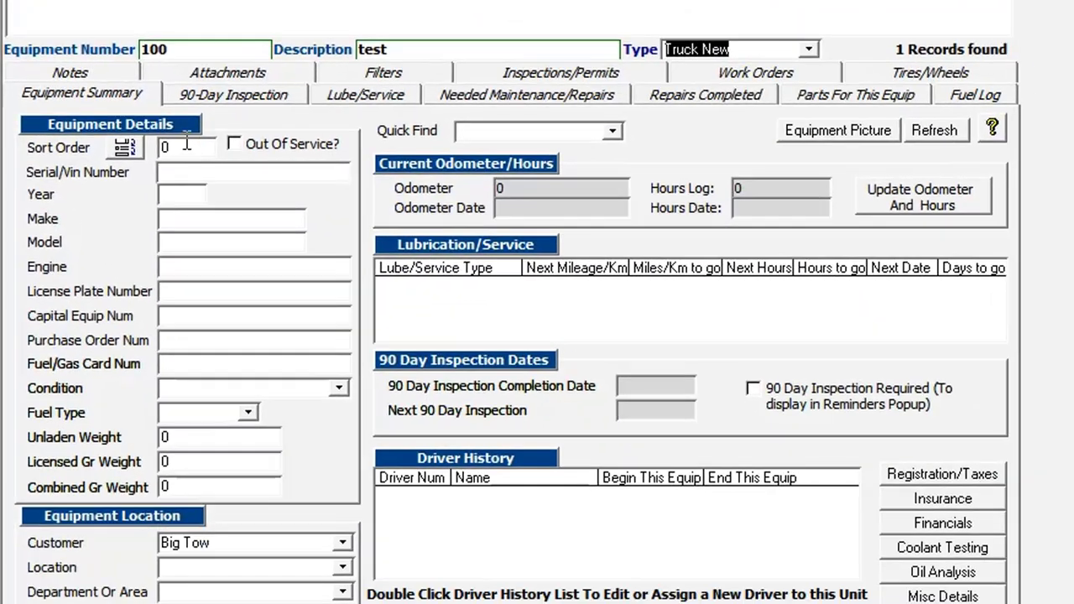
{"action": "left_click", "coordinate": [187, 146]}
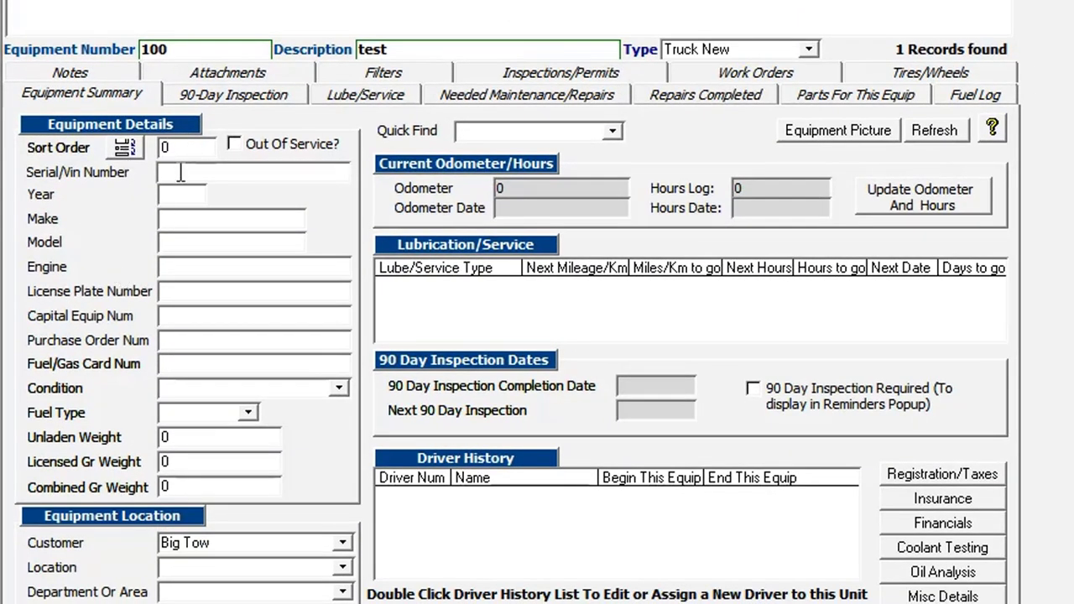
{"action": "left_click_drag", "start_coordinate": [178, 146], "coordinate": [141, 145]}
{"action": "key", "text": "BackSpace"}
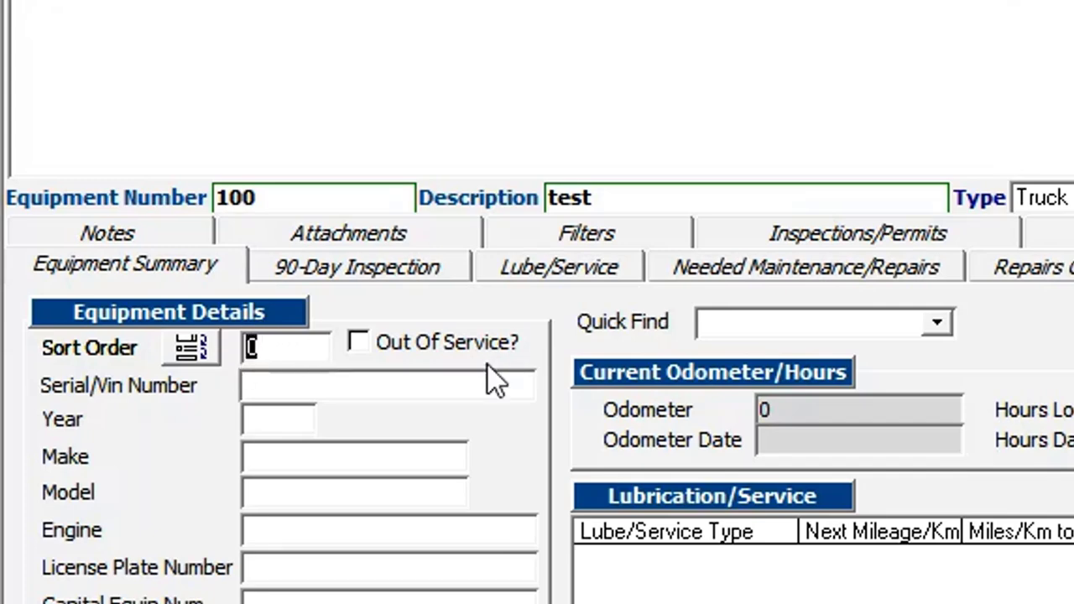
{"action": "type", "text": "100"}
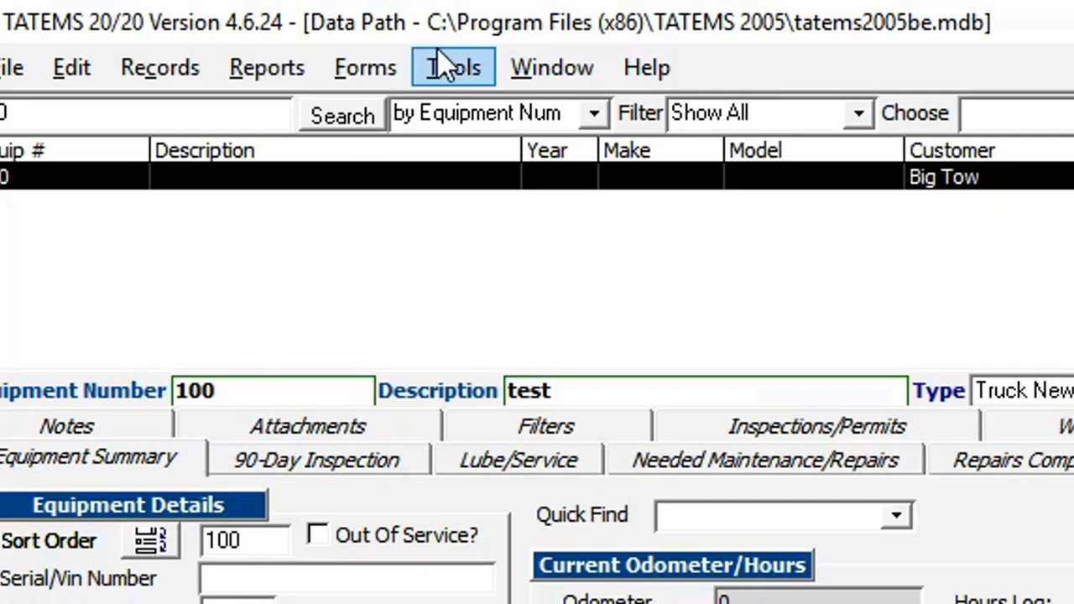
{"action": "left_click", "coordinate": [445, 65]}
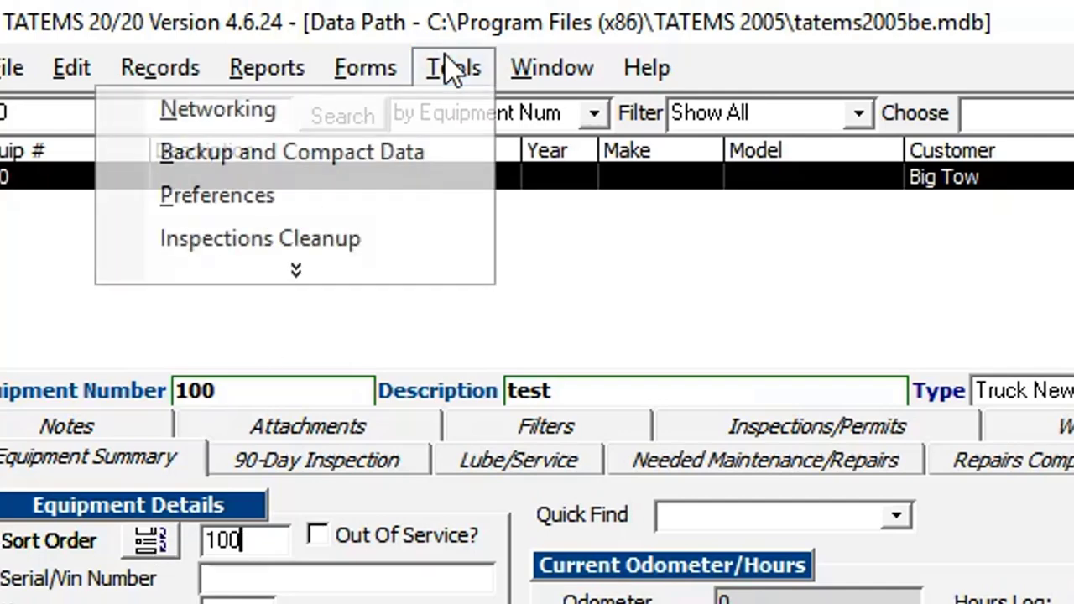
{"action": "left_click", "coordinate": [312, 275]}
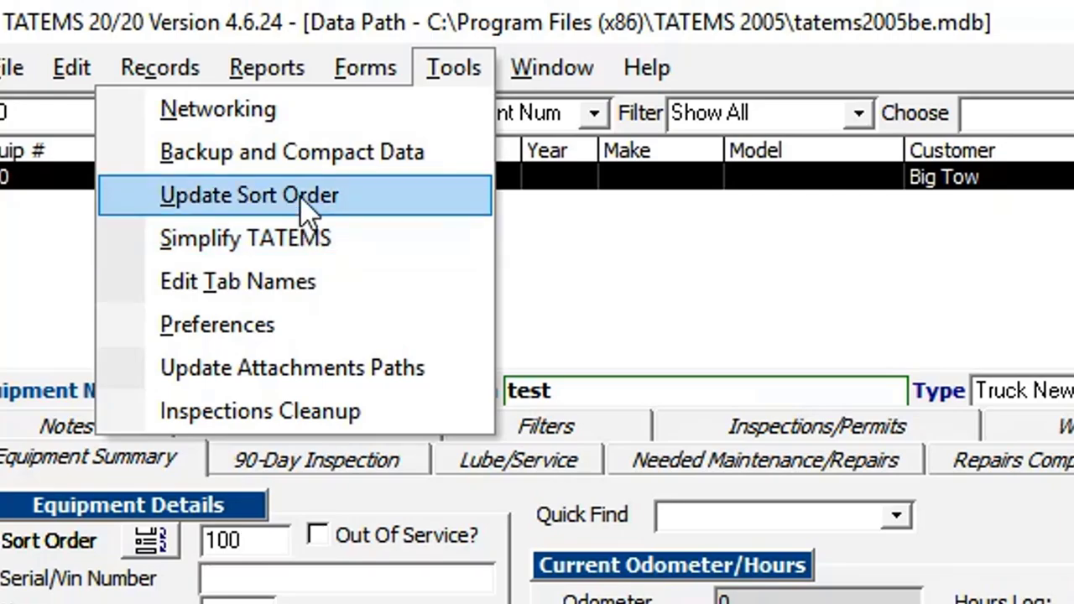
{"action": "left_click", "coordinate": [149, 540]}
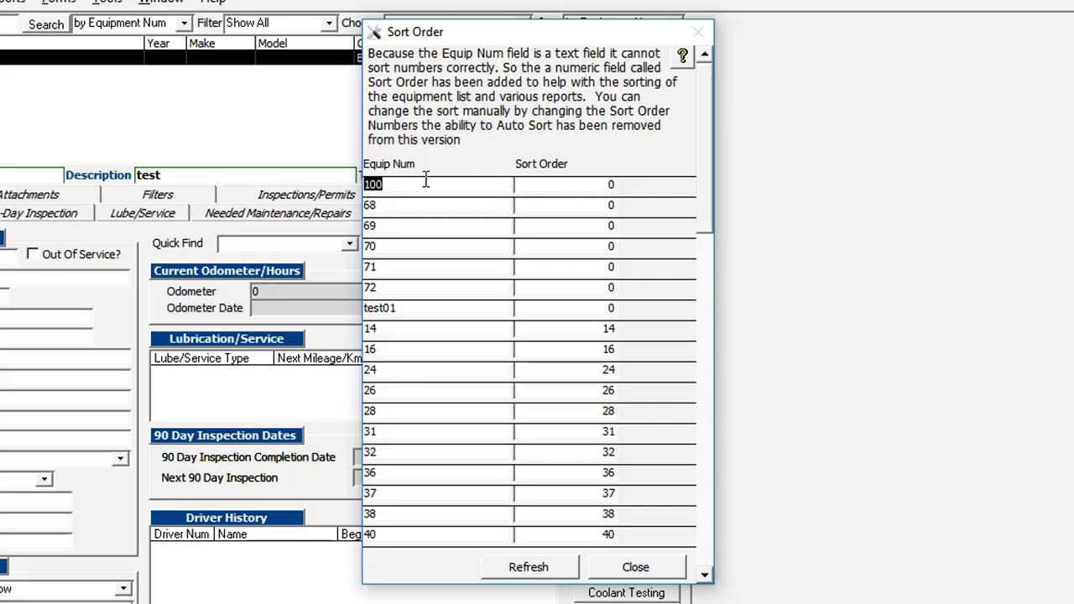
{"action": "left_click", "coordinate": [547, 184]}
{"action": "left_click", "coordinate": [638, 567]}
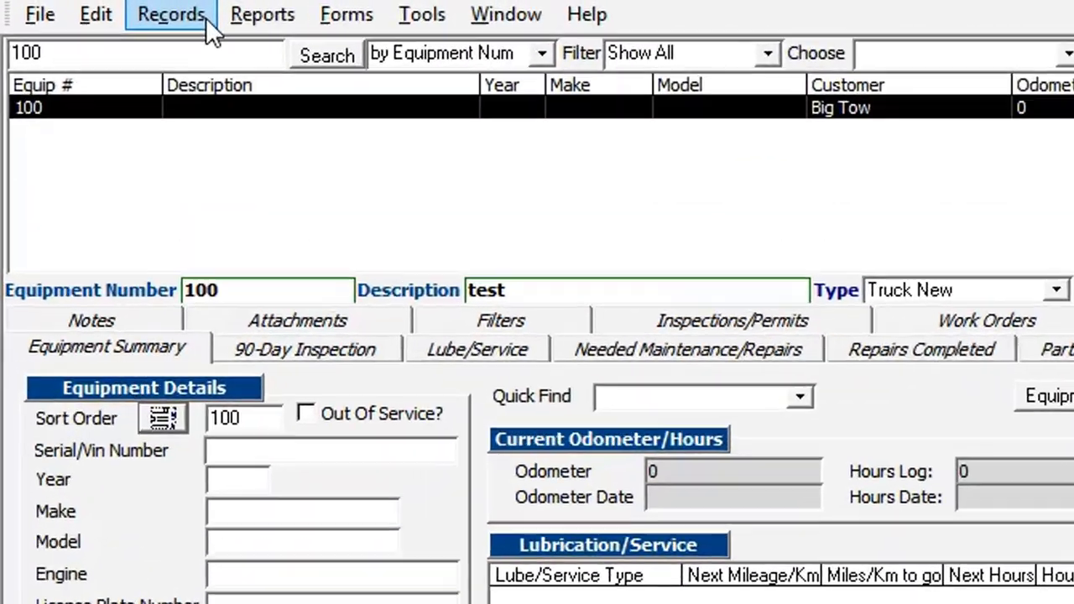
{"action": "left_click", "coordinate": [117, 10]}
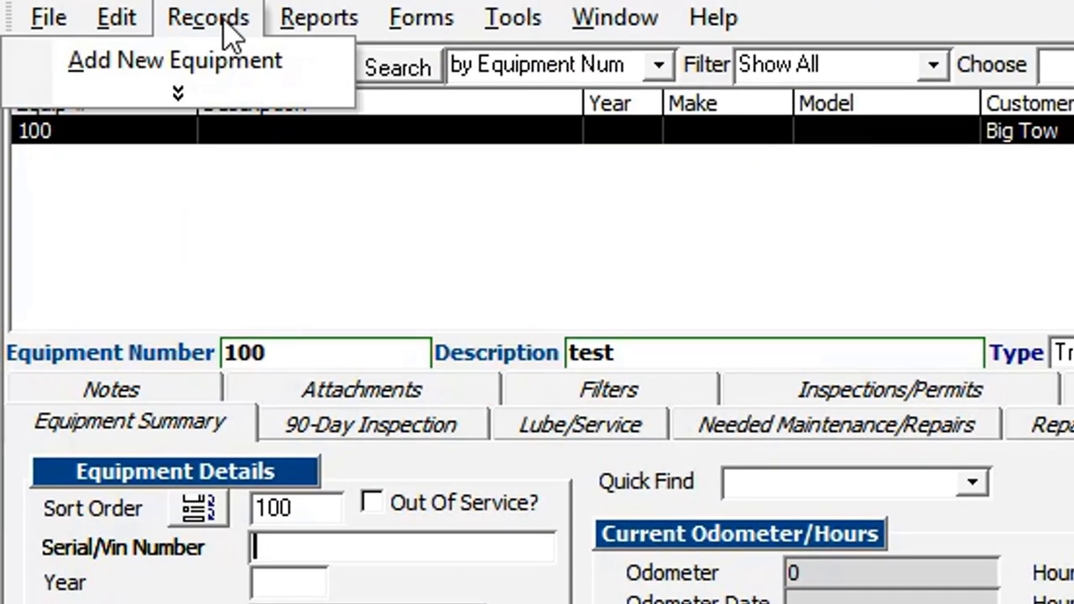
{"action": "left_click", "coordinate": [233, 67]}
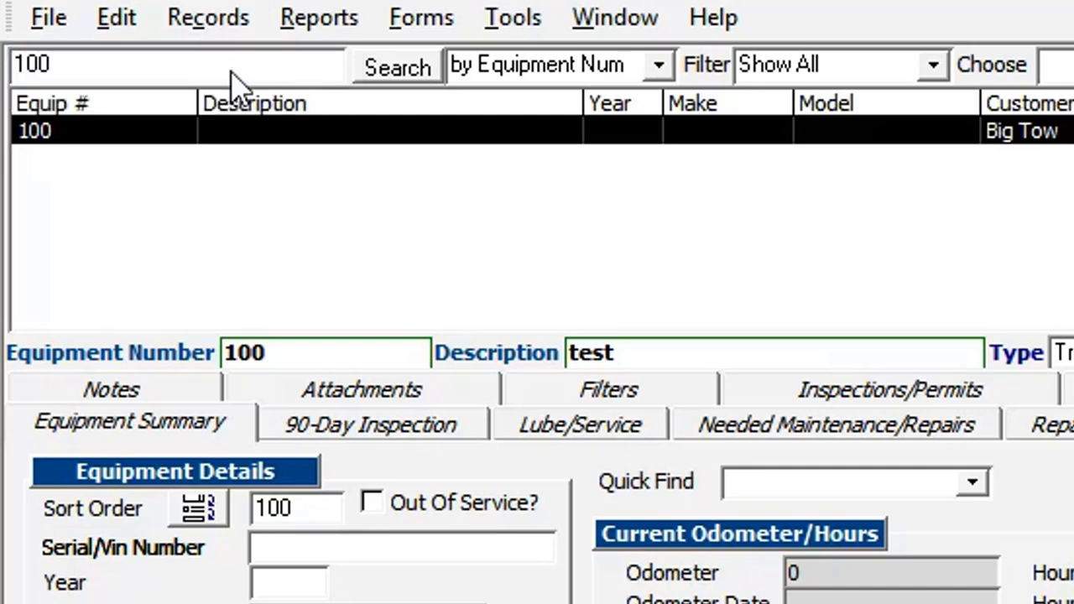
{"action": "type", "text": "100"}
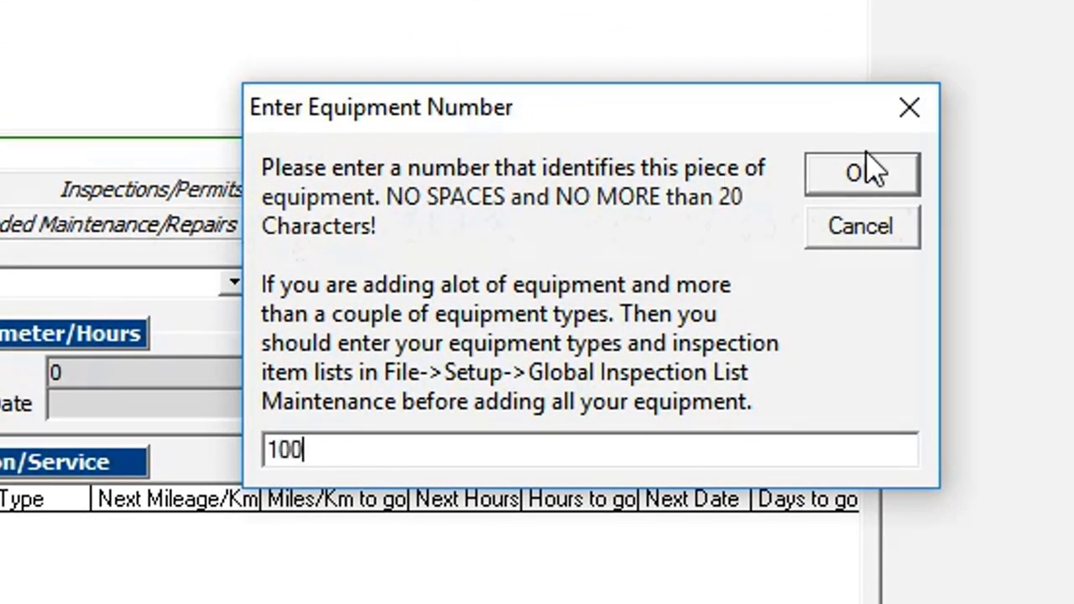
{"action": "left_click", "coordinate": [868, 174]}
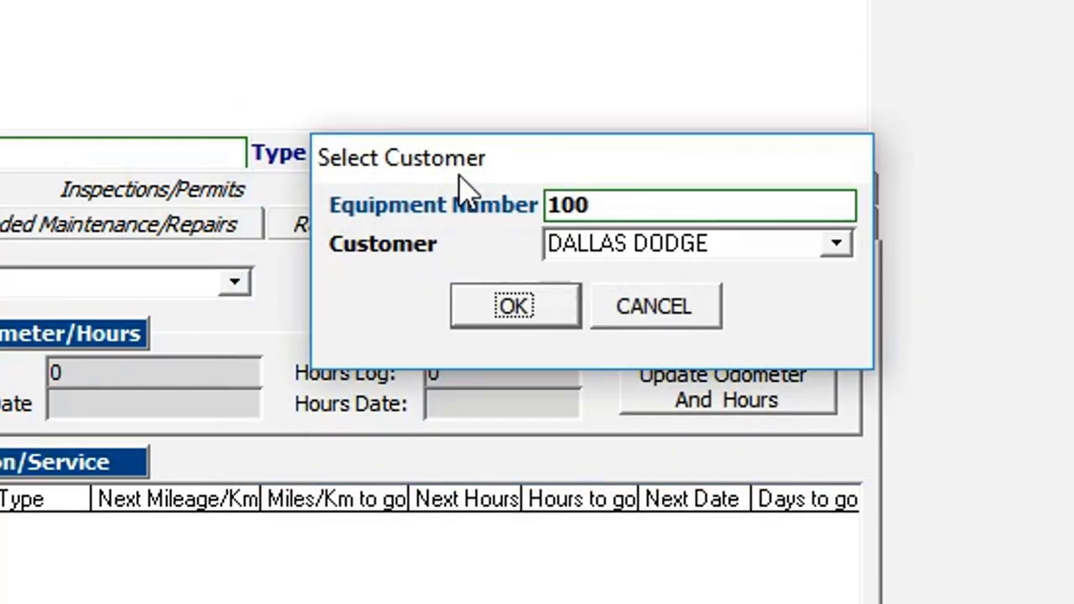
{"action": "left_click_drag", "start_coordinate": [468, 192], "coordinate": [89, 192]}
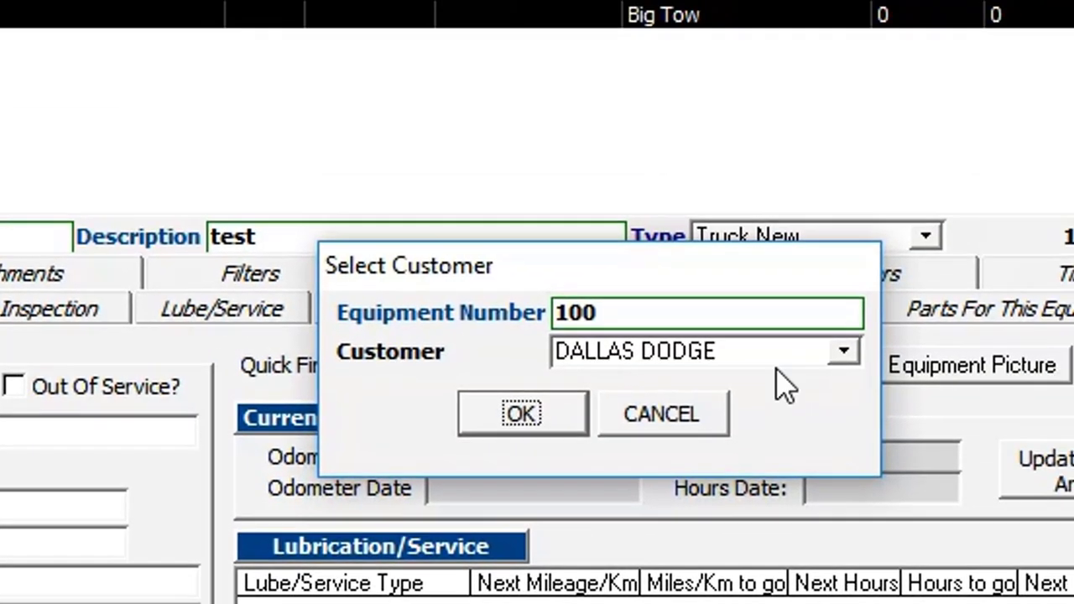
{"action": "left_click", "coordinate": [843, 352]}
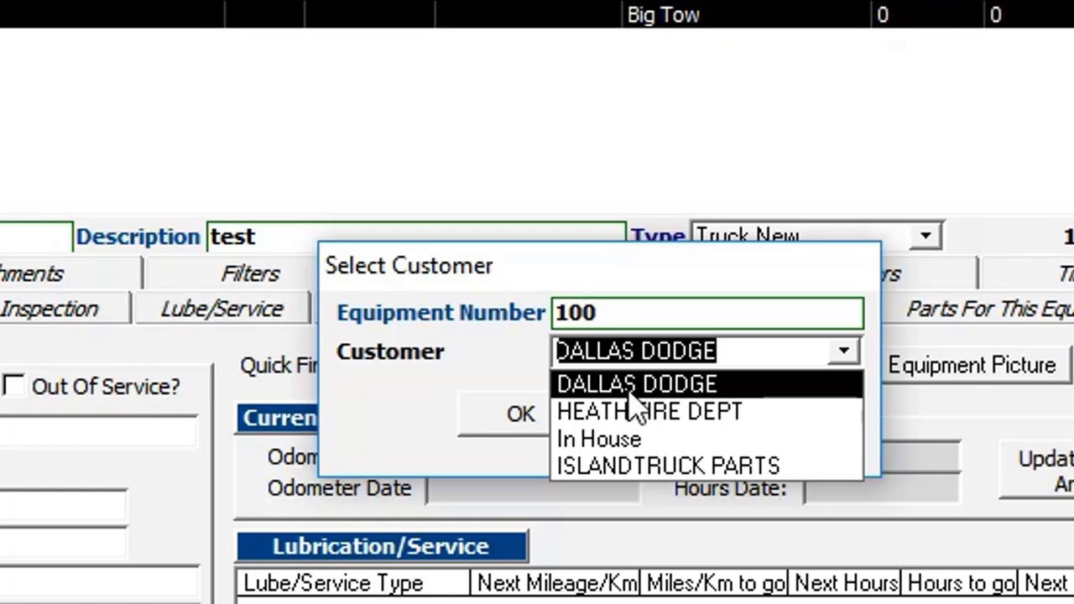
{"action": "left_click", "coordinate": [435, 320]}
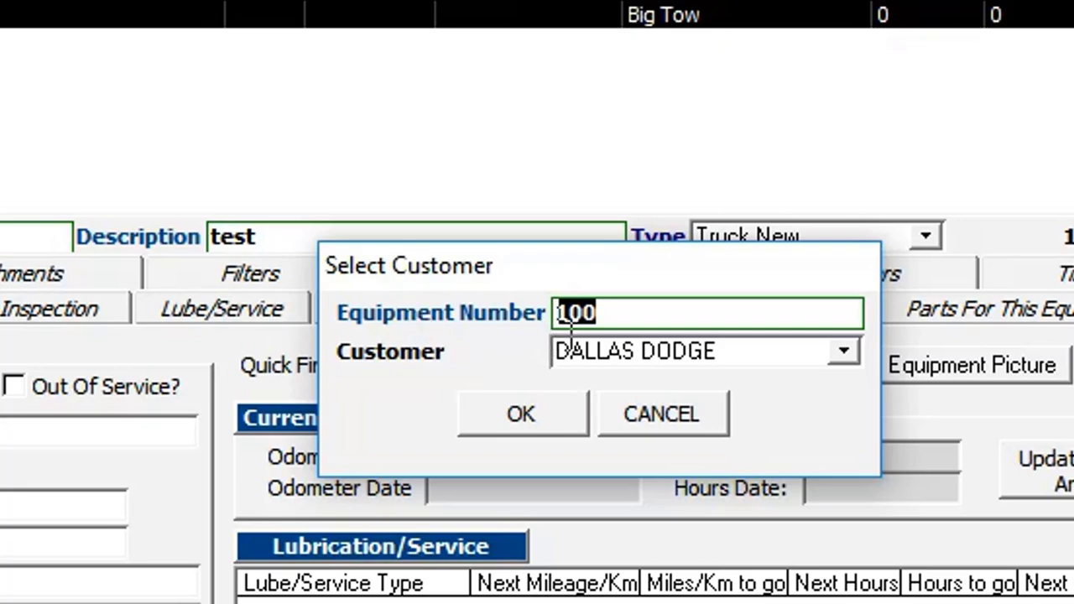
{"action": "left_click", "coordinate": [662, 418]}
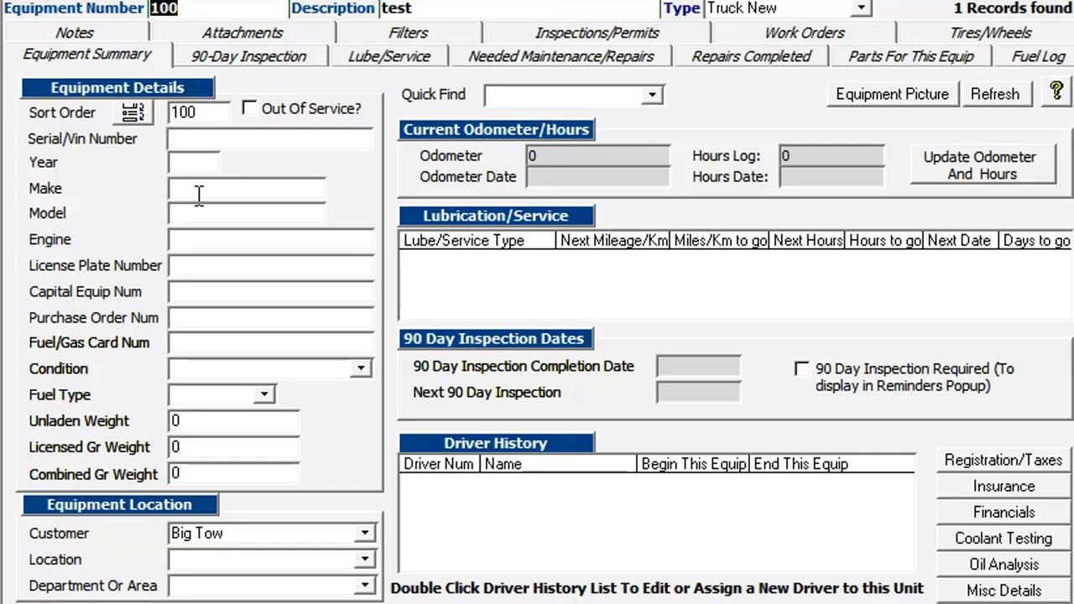
Enter Heavy Gas as the fuel type and confirm adding it to the fuel type list
{"action": "left_click", "coordinate": [361, 368]}
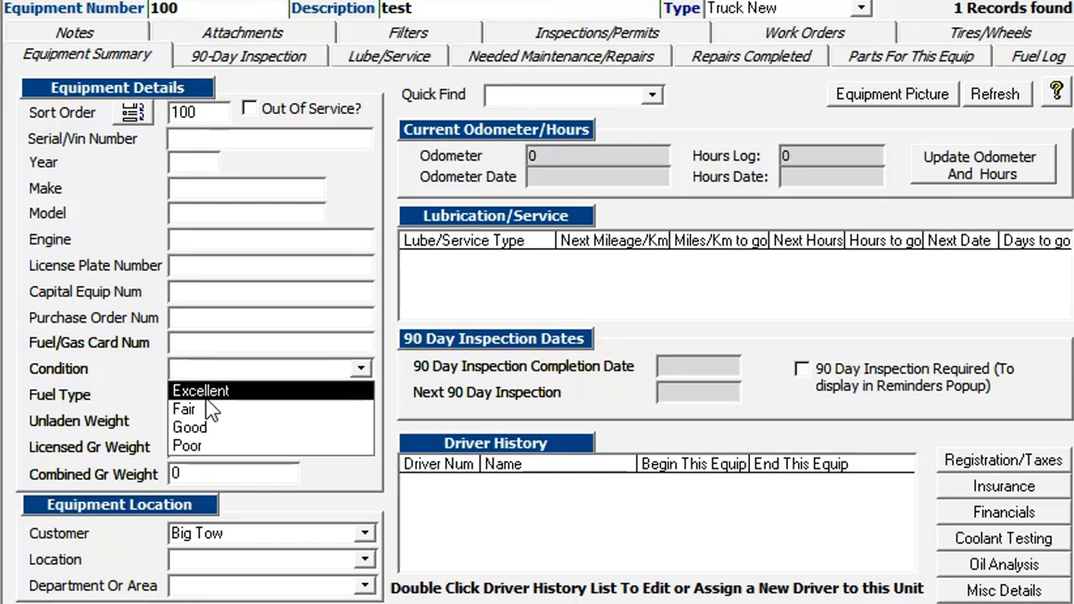
{"action": "left_click", "coordinate": [324, 513]}
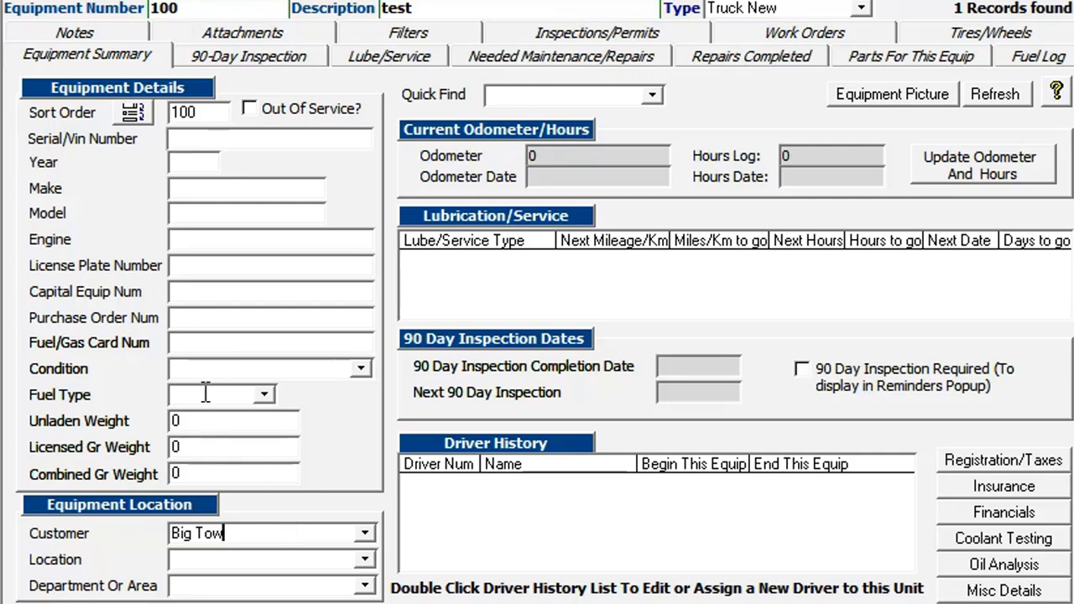
{"action": "left_click", "coordinate": [263, 395]}
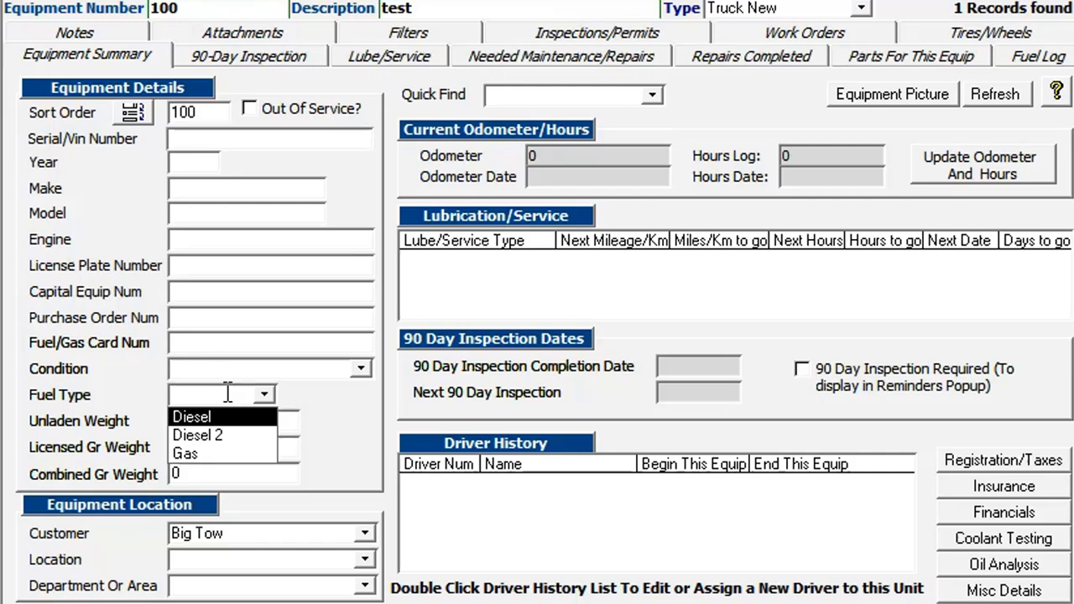
{"action": "type", "text": "Heavy Gas"}
{"action": "key", "text": "Return"}
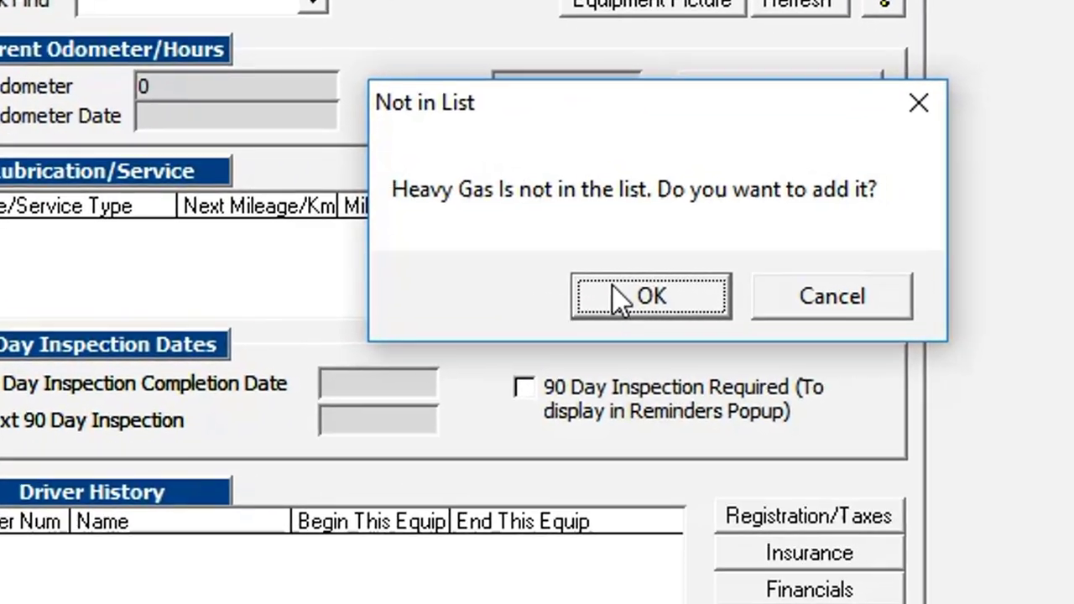
{"action": "left_click", "coordinate": [619, 298]}
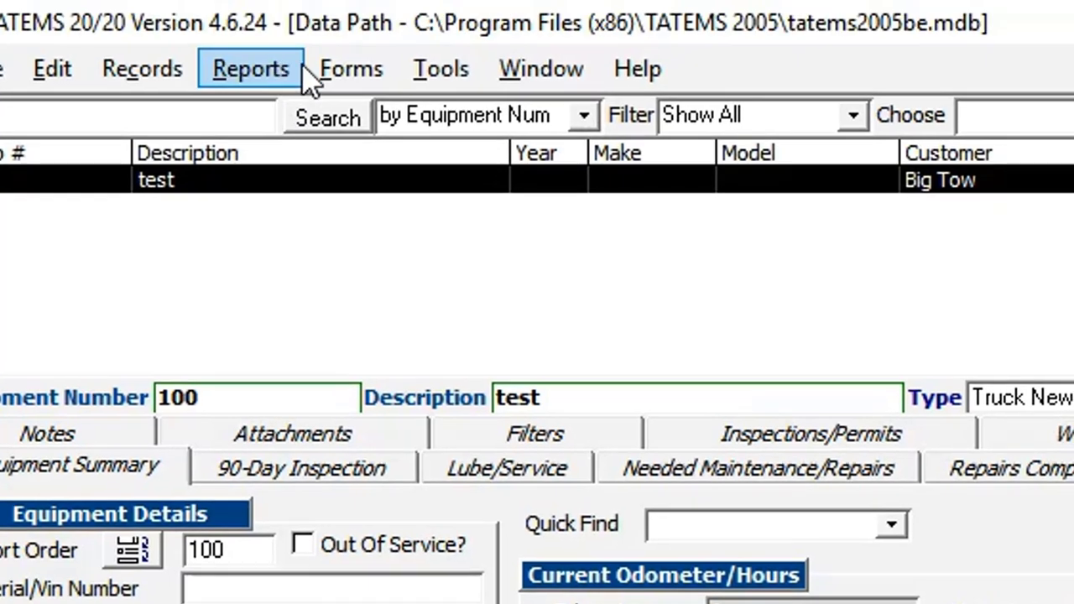
{"action": "left_click", "coordinate": [346, 20]}
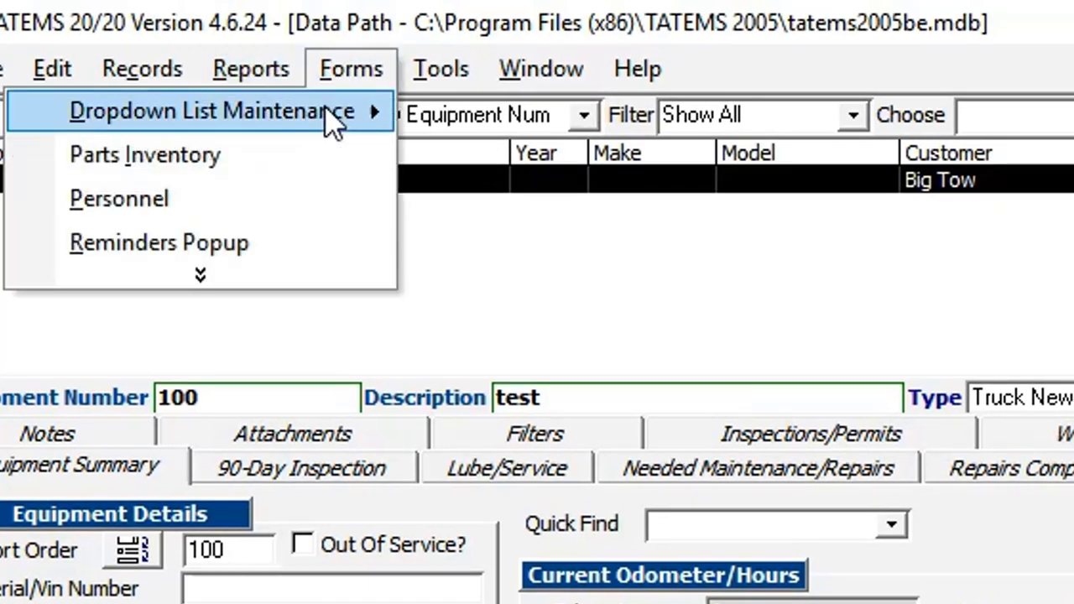
{"action": "mouse_move", "coordinate": [329, 122]}
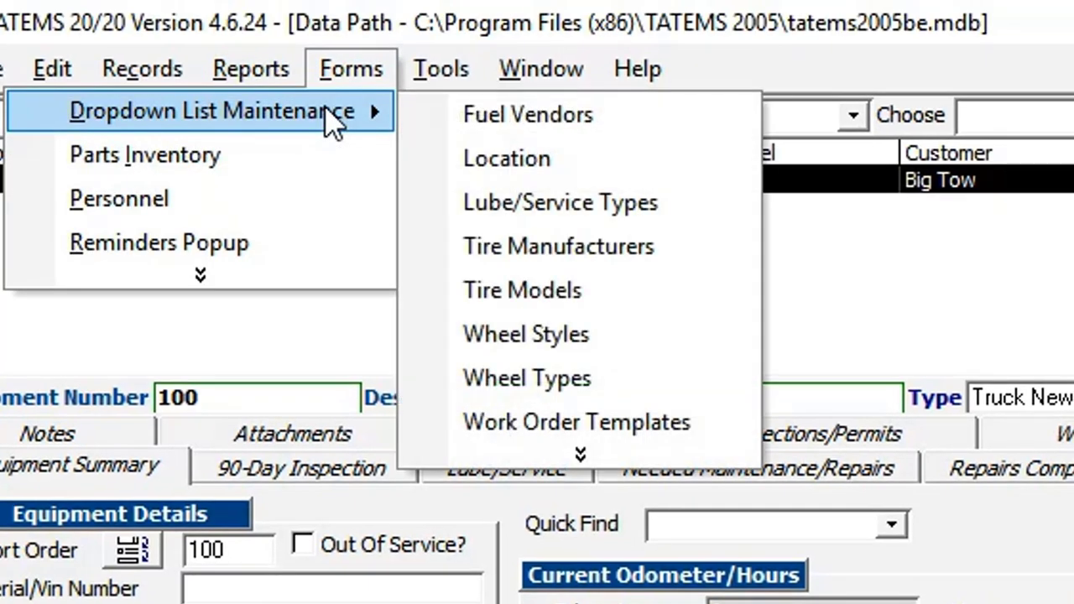
{"action": "left_click", "coordinate": [560, 460]}
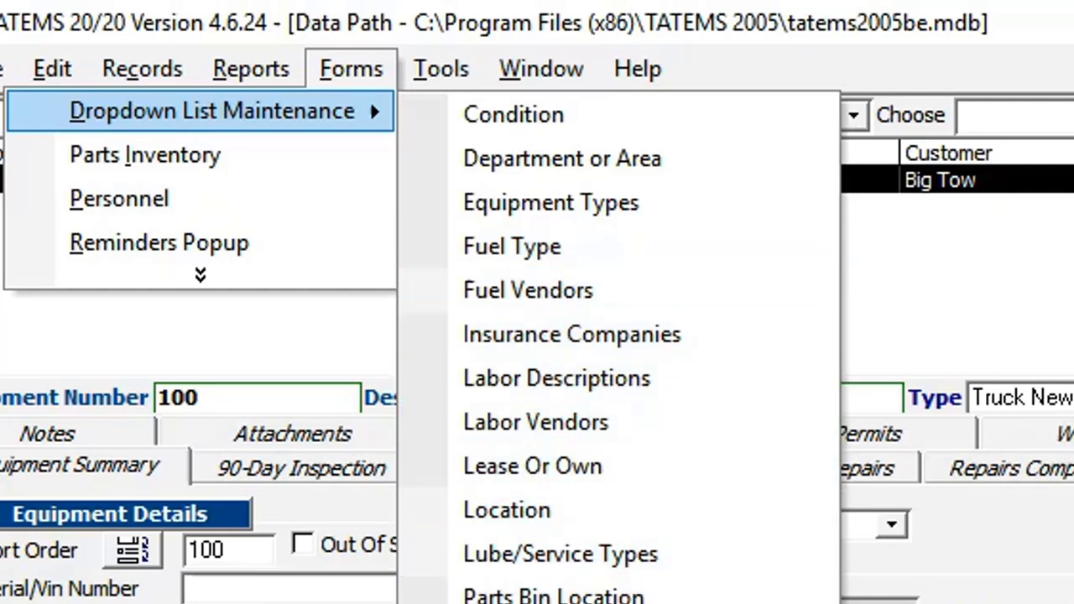
{"action": "left_click", "coordinate": [504, 246]}
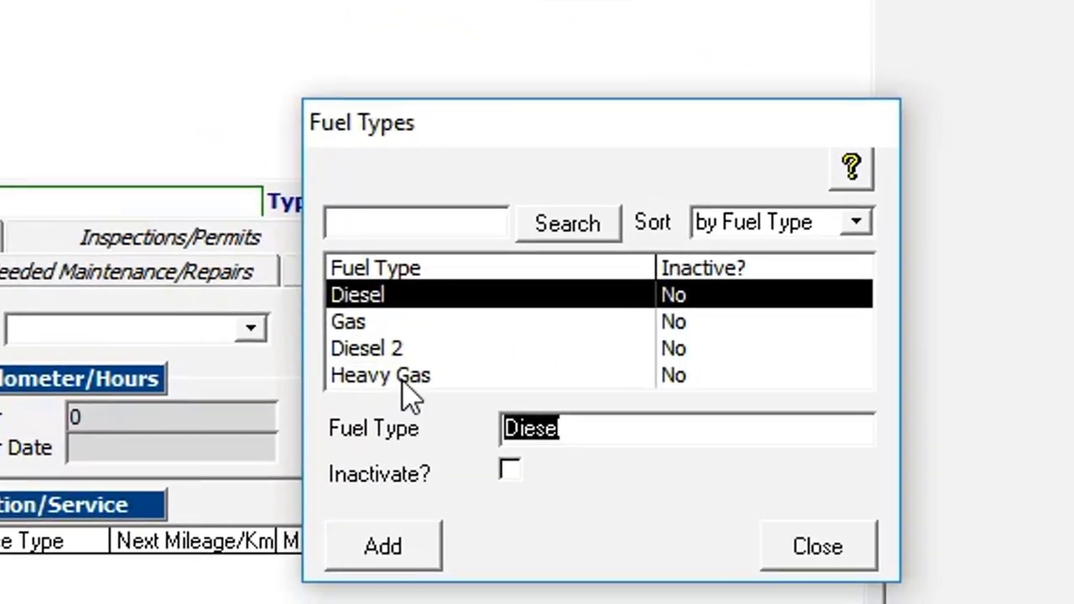
{"action": "left_click", "coordinate": [402, 378]}
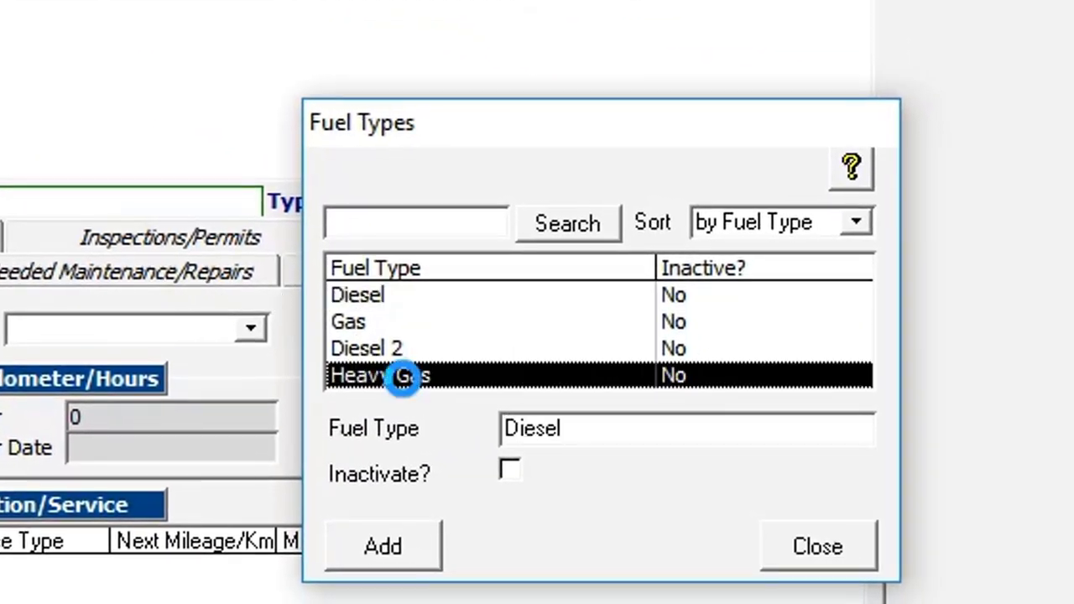
{"action": "left_click", "coordinate": [401, 349]}
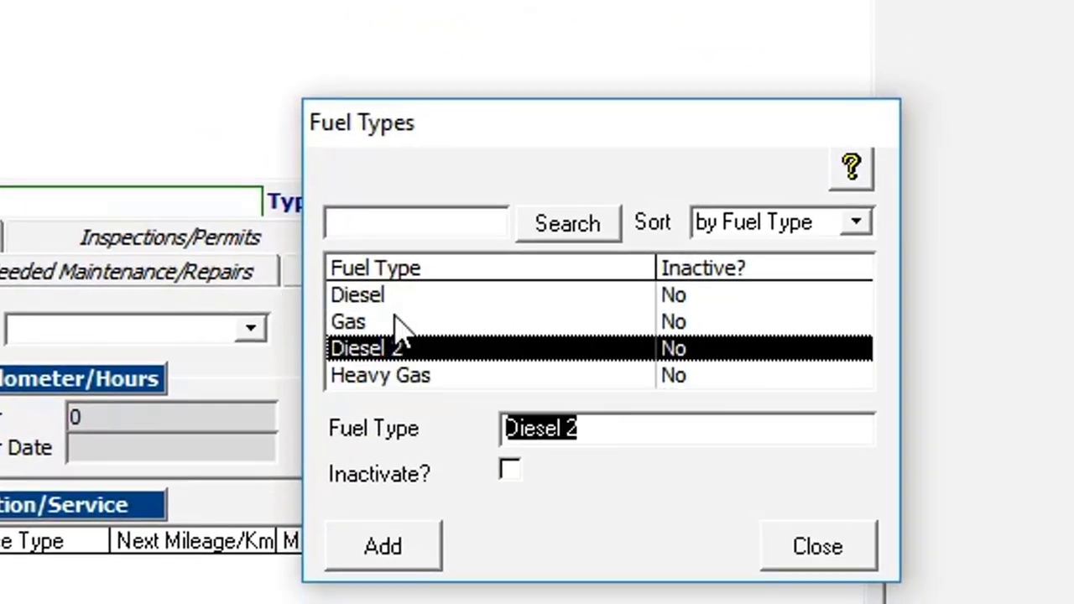
{"action": "left_click", "coordinate": [396, 383]}
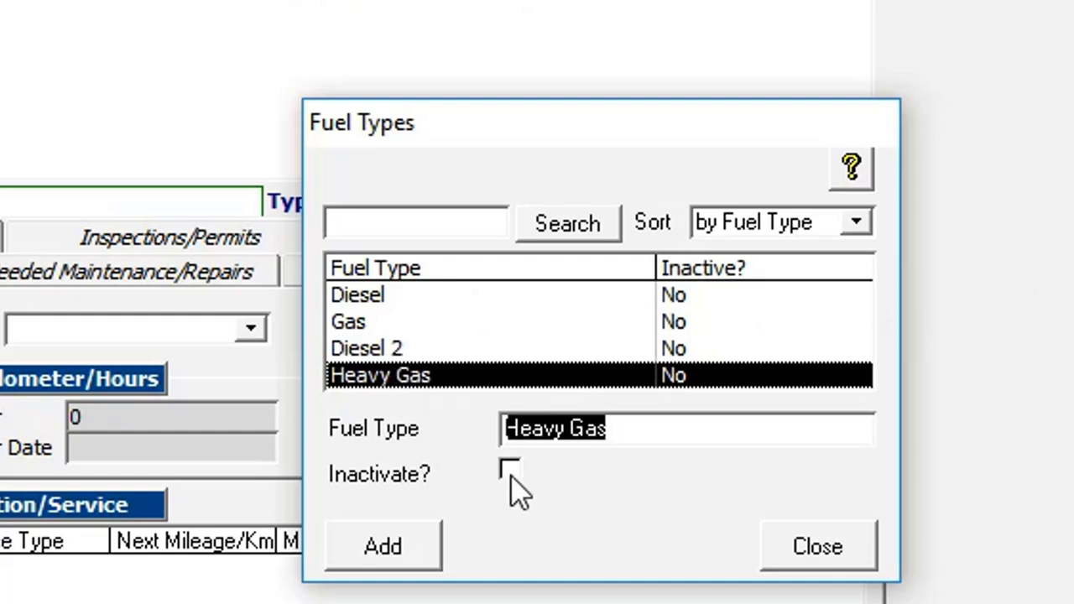
{"action": "left_click", "coordinate": [835, 560]}
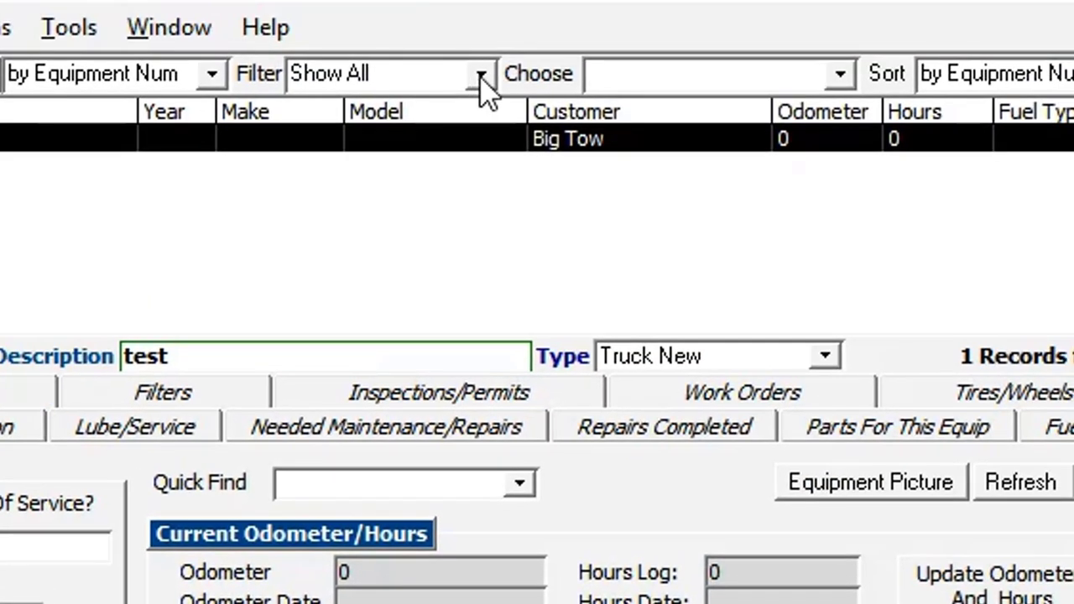
{"action": "left_click", "coordinate": [487, 63]}
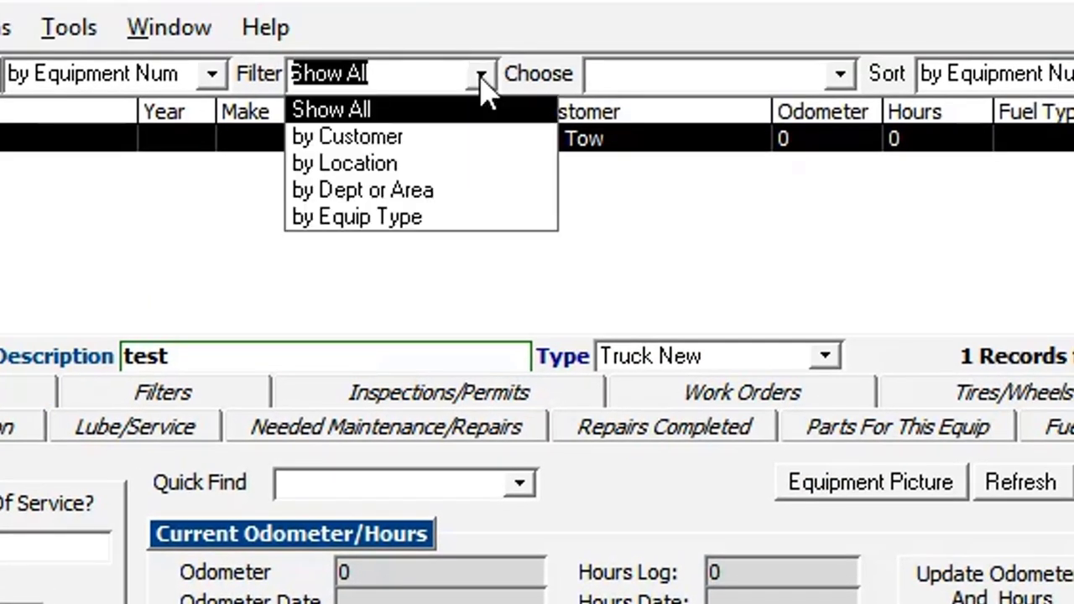
{"action": "left_click", "coordinate": [382, 193]}
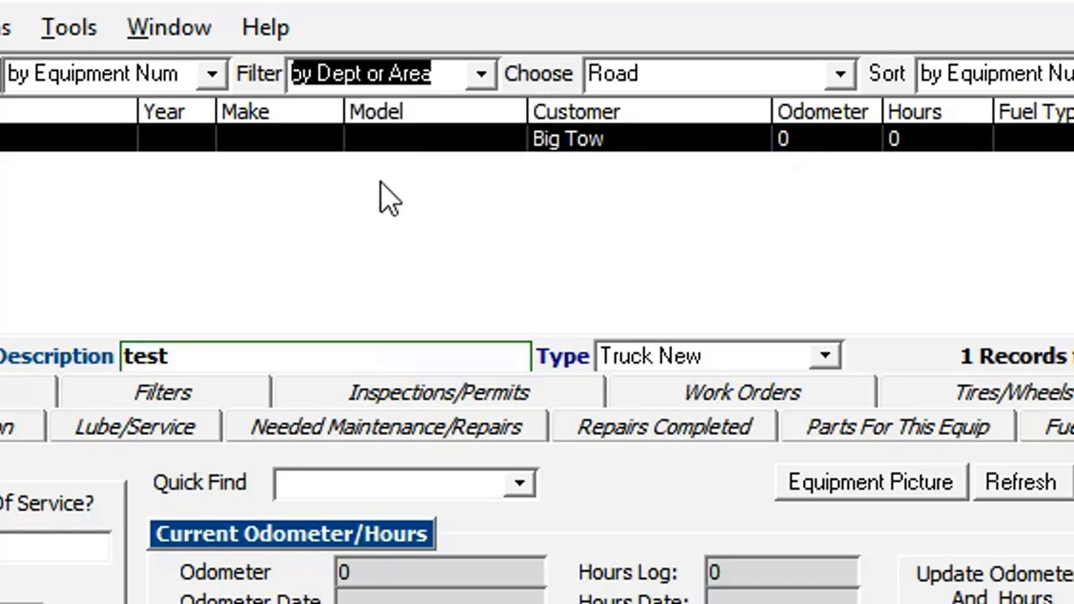
{"action": "left_click", "coordinate": [839, 75]}
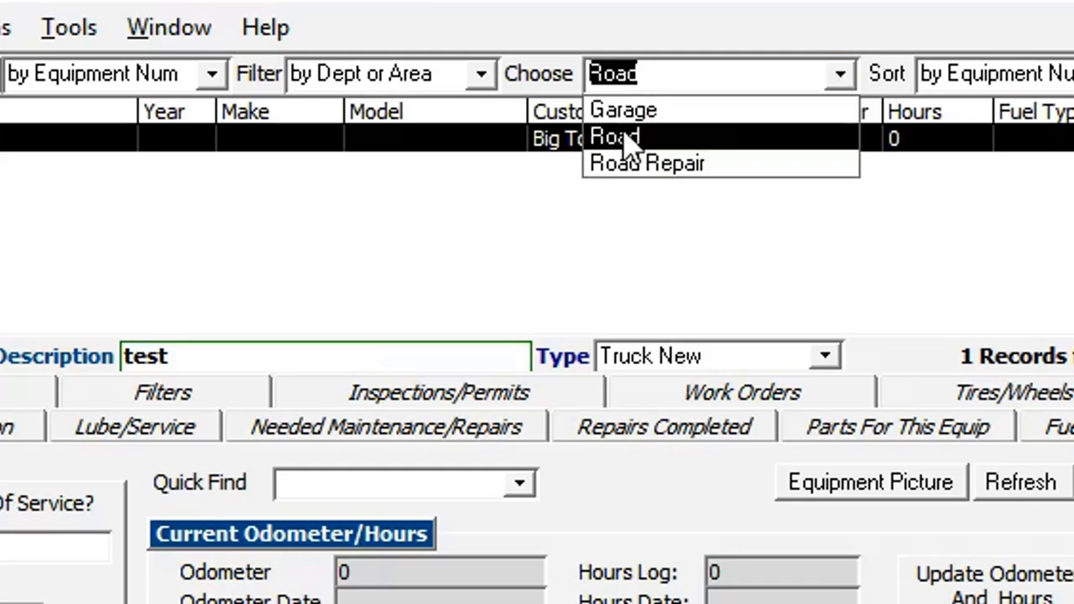
{"action": "left_click", "coordinate": [663, 24]}
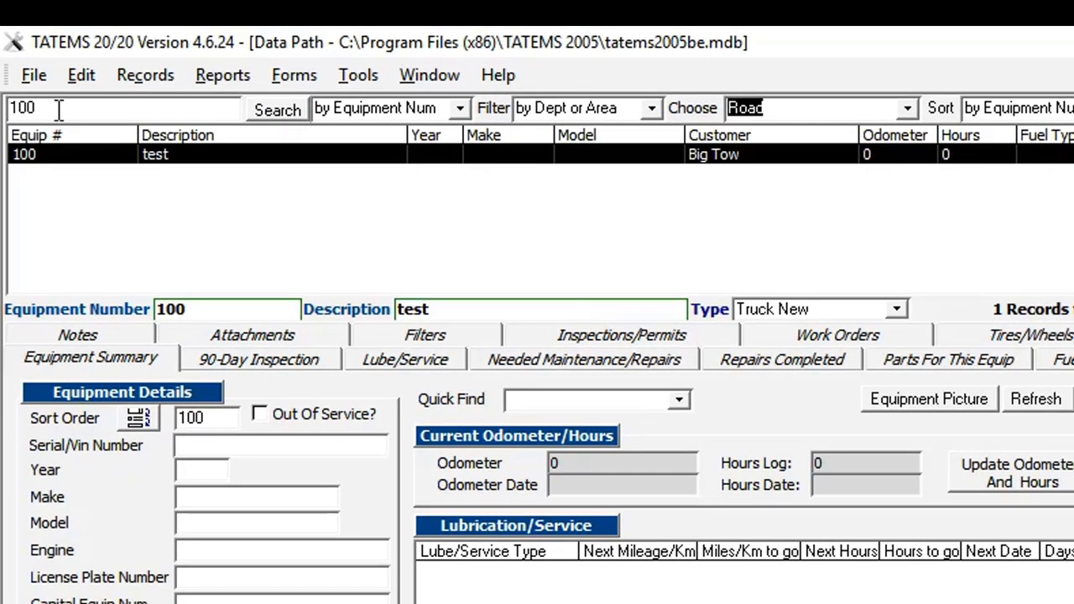
{"action": "left_click_drag", "start_coordinate": [59, 109], "coordinate": [5, 110]}
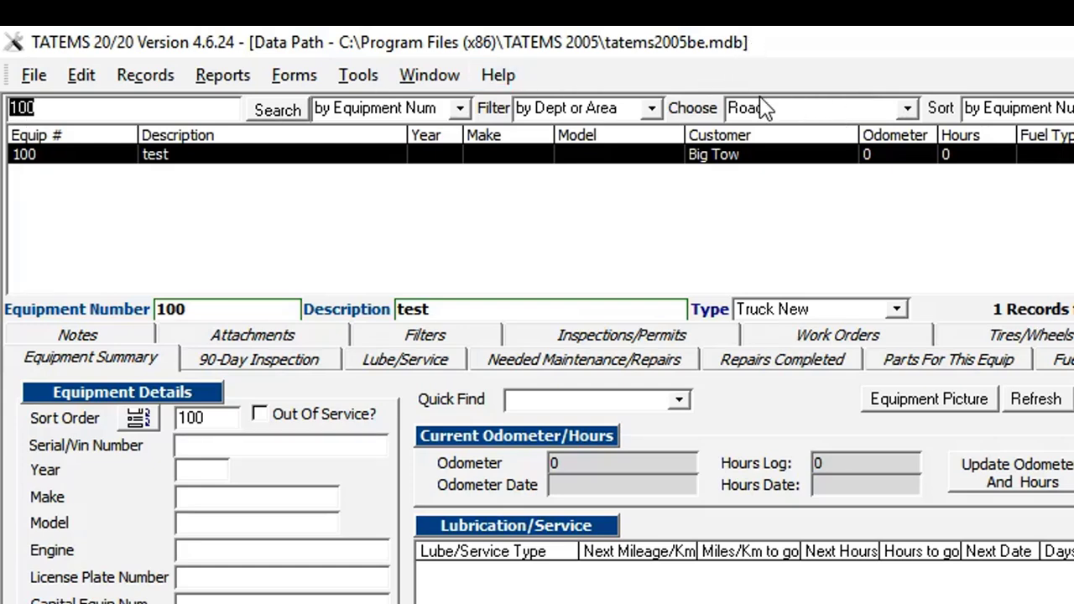
{"action": "left_click", "coordinate": [652, 108]}
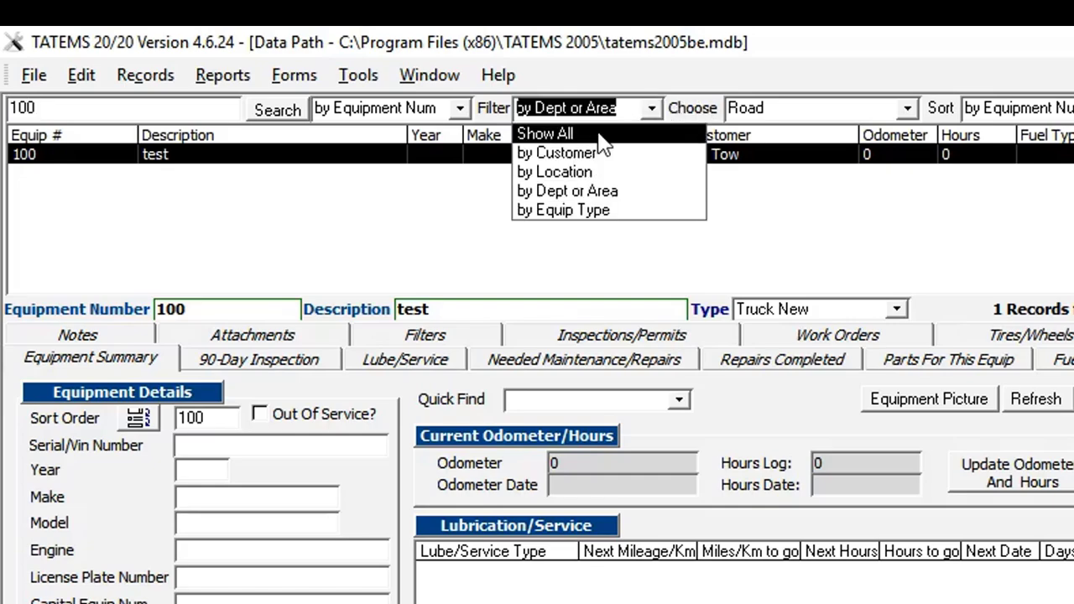
{"action": "left_click", "coordinate": [599, 132]}
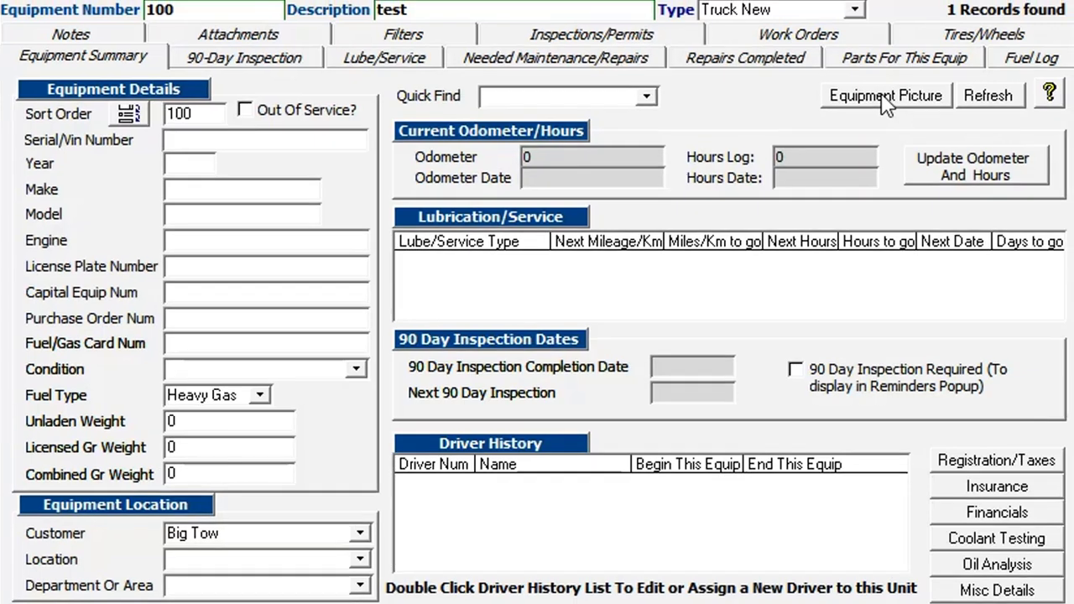
Browse to Tatems2005.bmp and link it as equipment 100's picture
{"action": "left_click", "coordinate": [892, 94]}
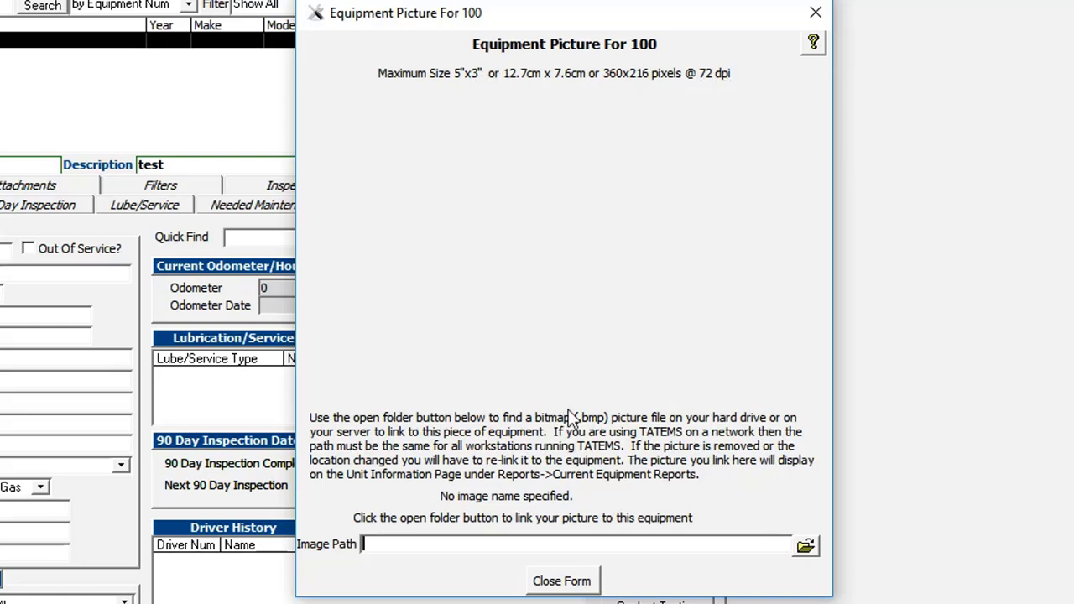
{"action": "left_click", "coordinate": [805, 546]}
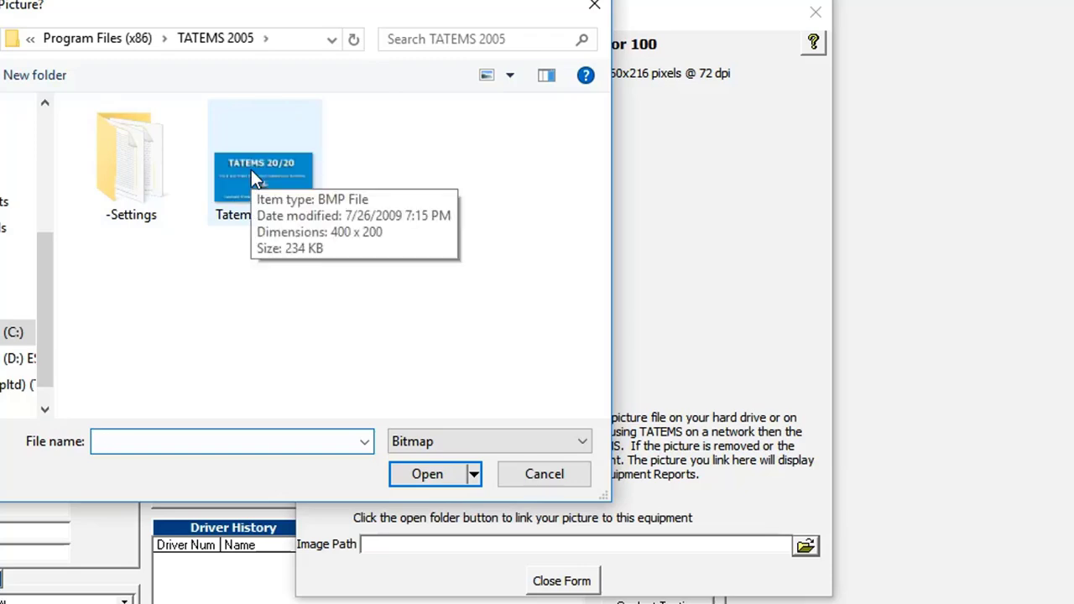
{"action": "left_click", "coordinate": [251, 171]}
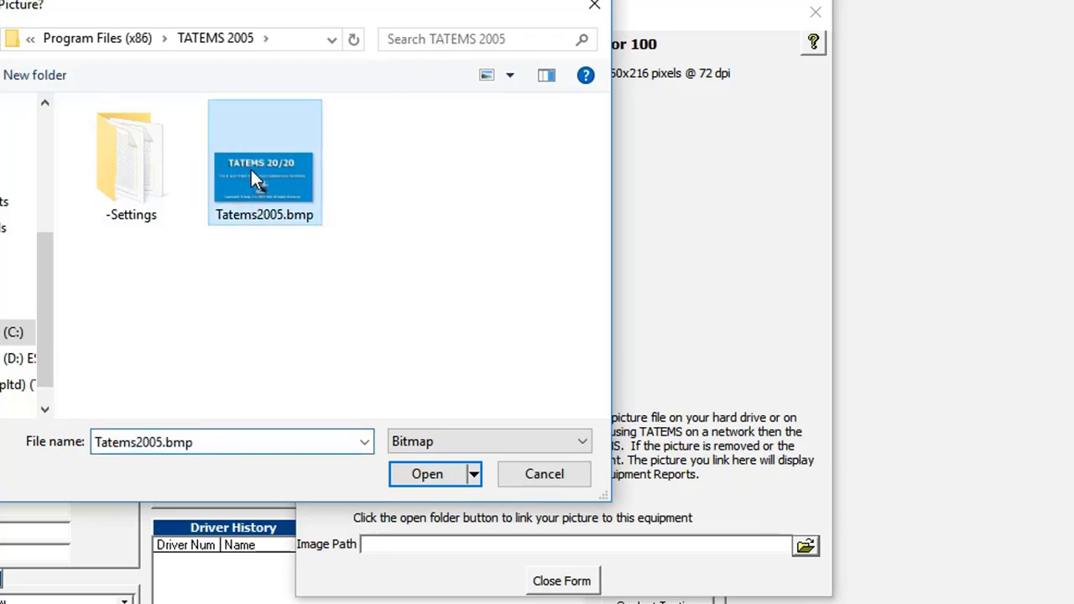
{"action": "left_click", "coordinate": [431, 474]}
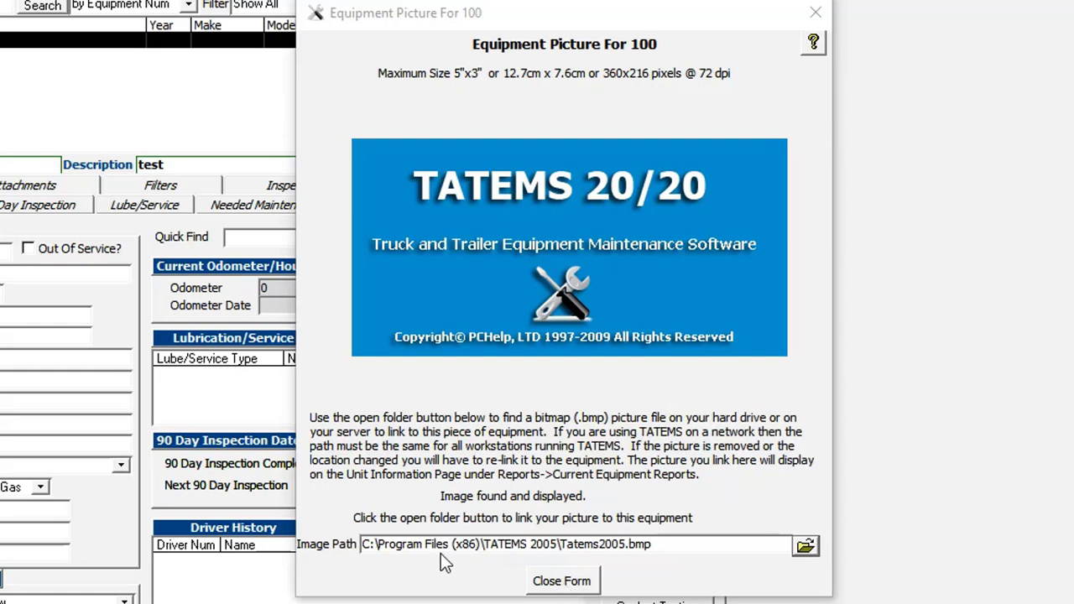
Check the linked image path, then close the Equipment Picture window
{"action": "left_click_drag", "start_coordinate": [652, 544], "coordinate": [305, 543]}
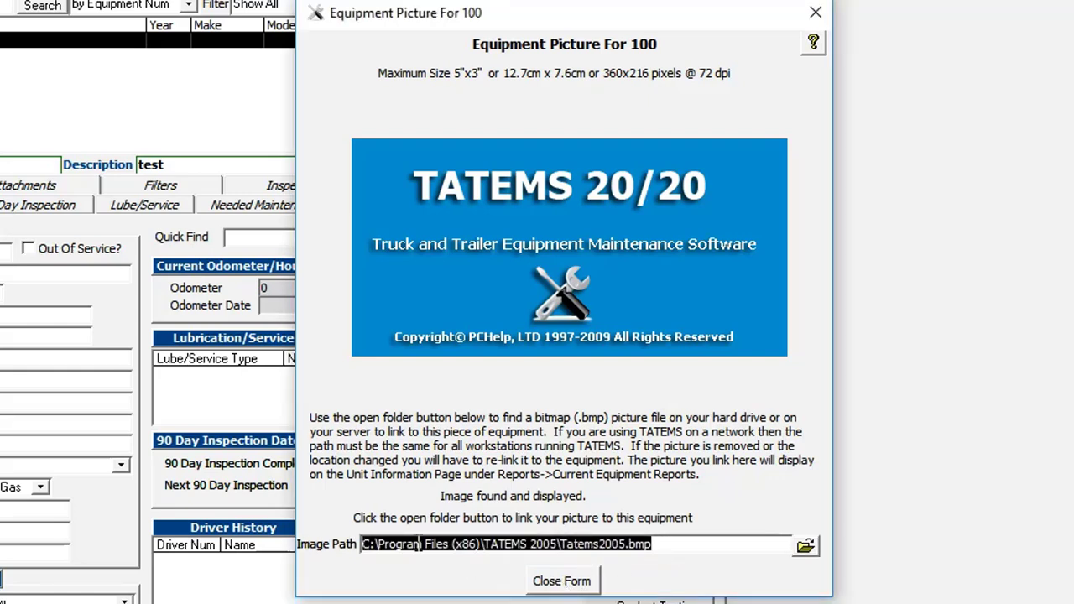
{"action": "left_click", "coordinate": [668, 543]}
{"action": "left_click_drag", "start_coordinate": [667, 544], "coordinate": [349, 544]}
{"action": "left_click", "coordinate": [383, 545]}
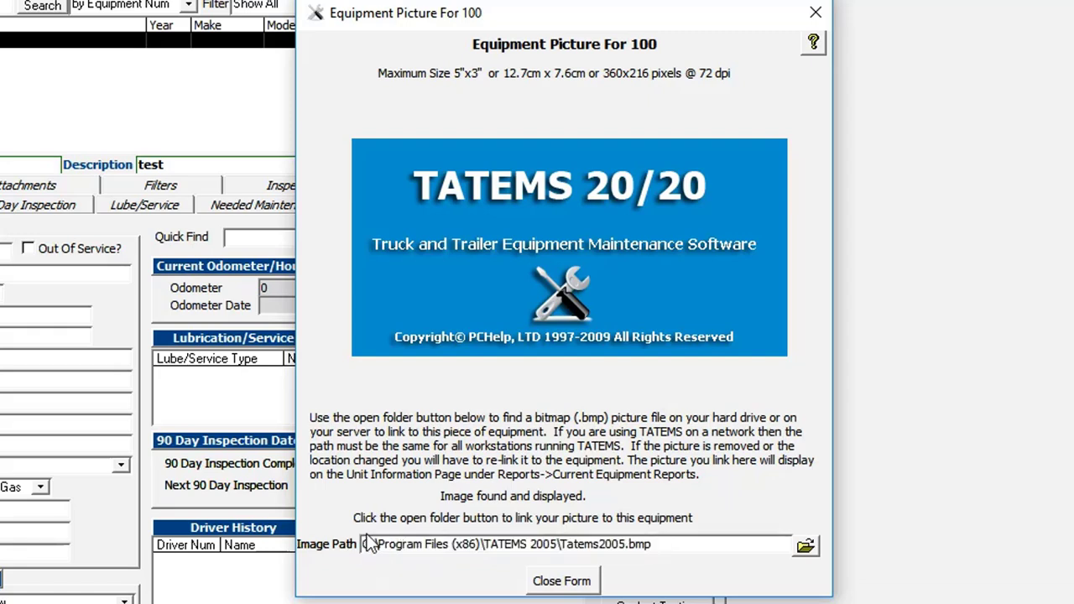
{"action": "left_click", "coordinate": [562, 587]}
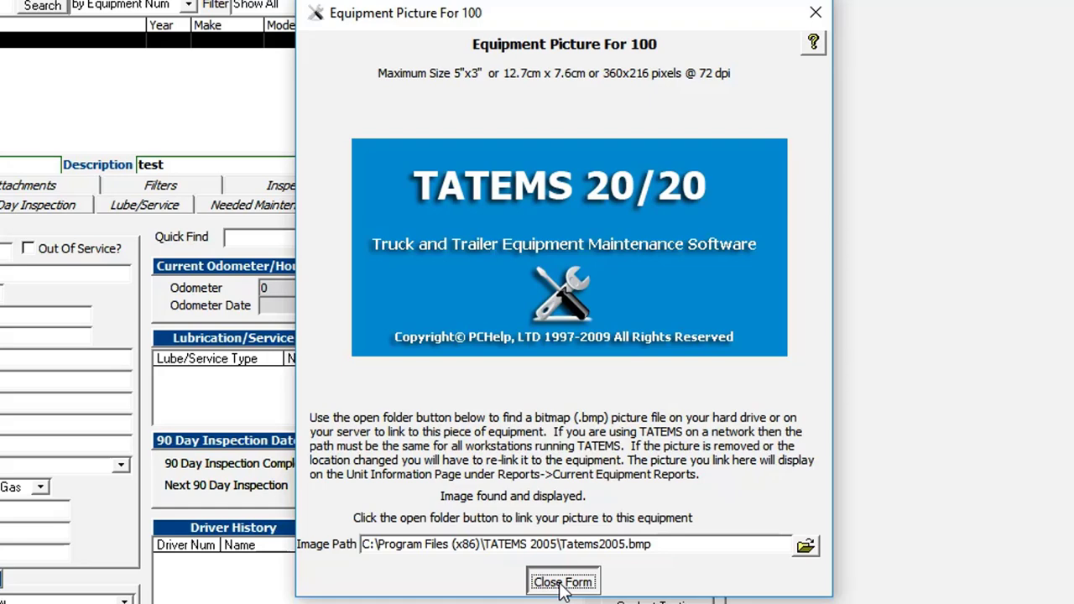
{"action": "left_click", "coordinate": [0, 0]}
Dismiss the reports list without running a report, back to equipment 100's form
{"action": "mouse_move", "coordinate": [2, 27]}
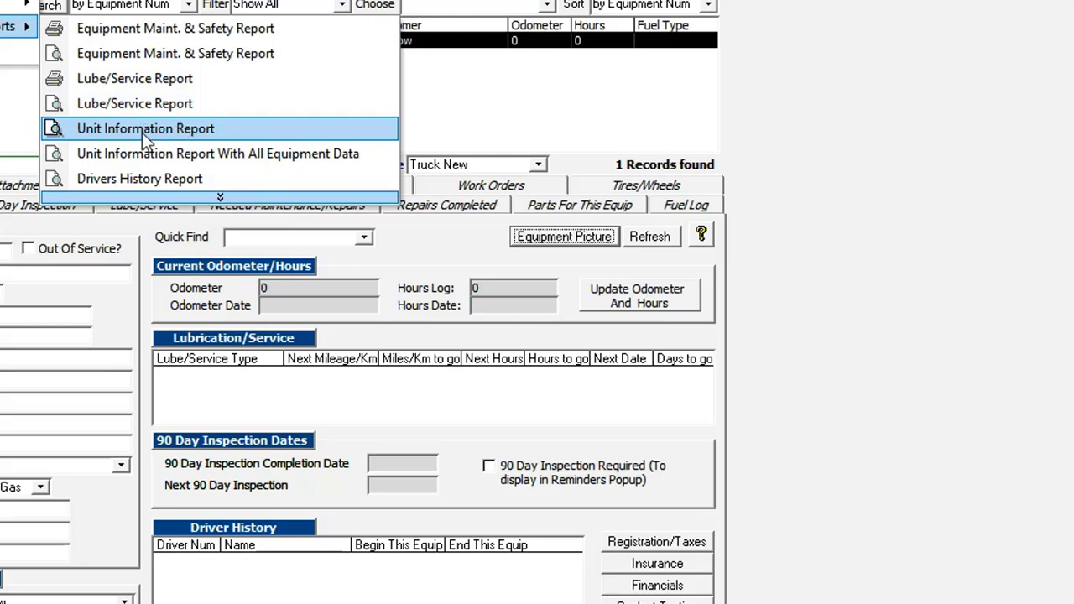
{"action": "left_click", "coordinate": [281, 134]}
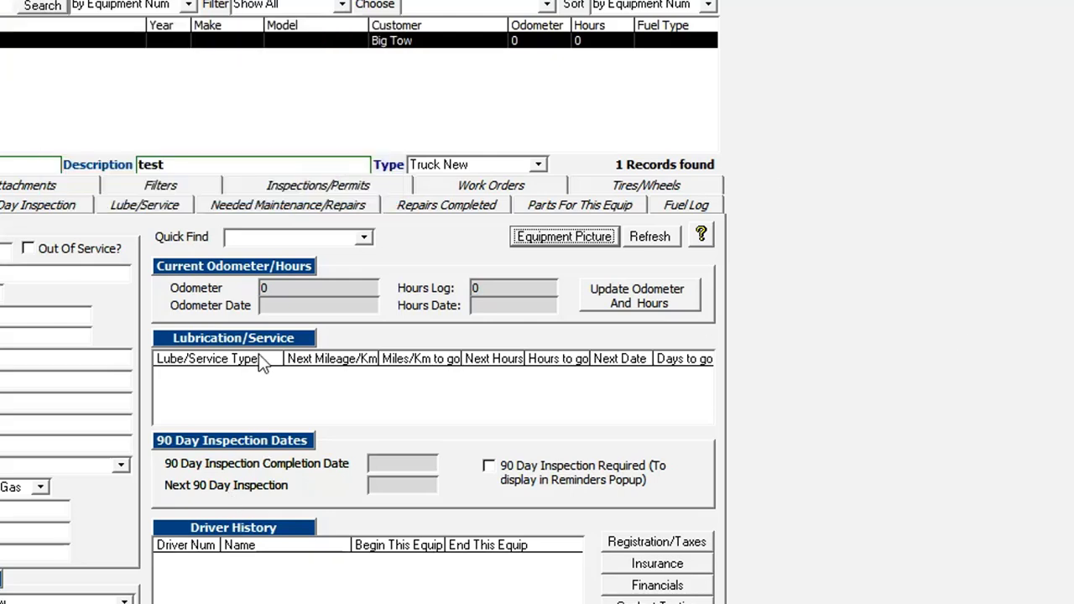
Record an odometer reading of 100 dated 7/20/2017 and save it
{"action": "left_click", "coordinate": [638, 298]}
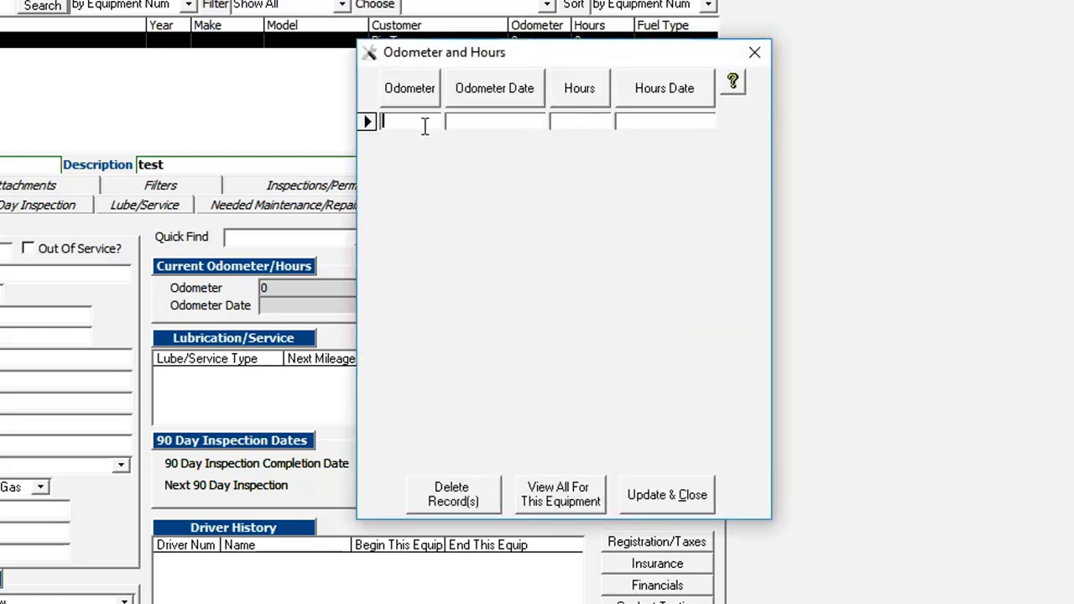
{"action": "type", "text": "100"}
{"action": "key", "text": "Tab"}
{"action": "key", "text": "ctrl+c"}
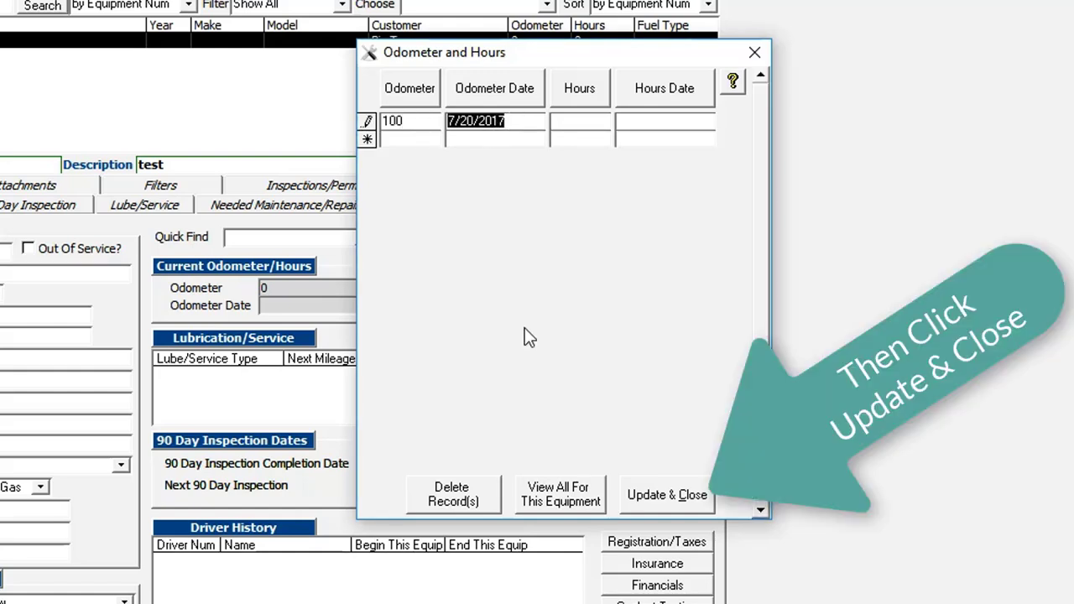
{"action": "left_click", "coordinate": [667, 499]}
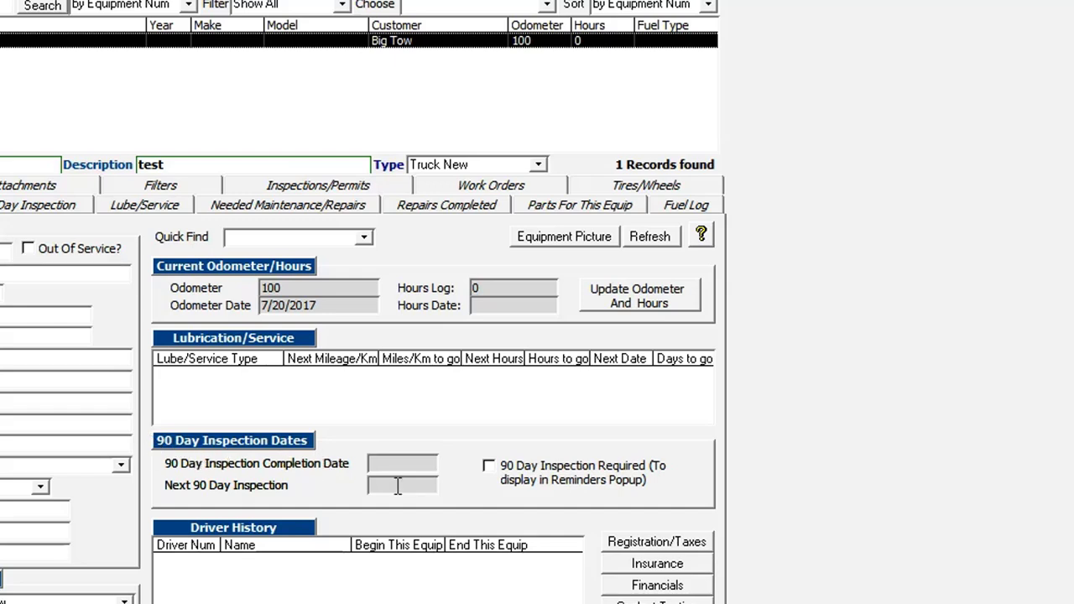
Tick 90 Day Inspection Required and assign driver 53 beginning today, 7/20/2017
{"action": "left_click", "coordinate": [492, 472]}
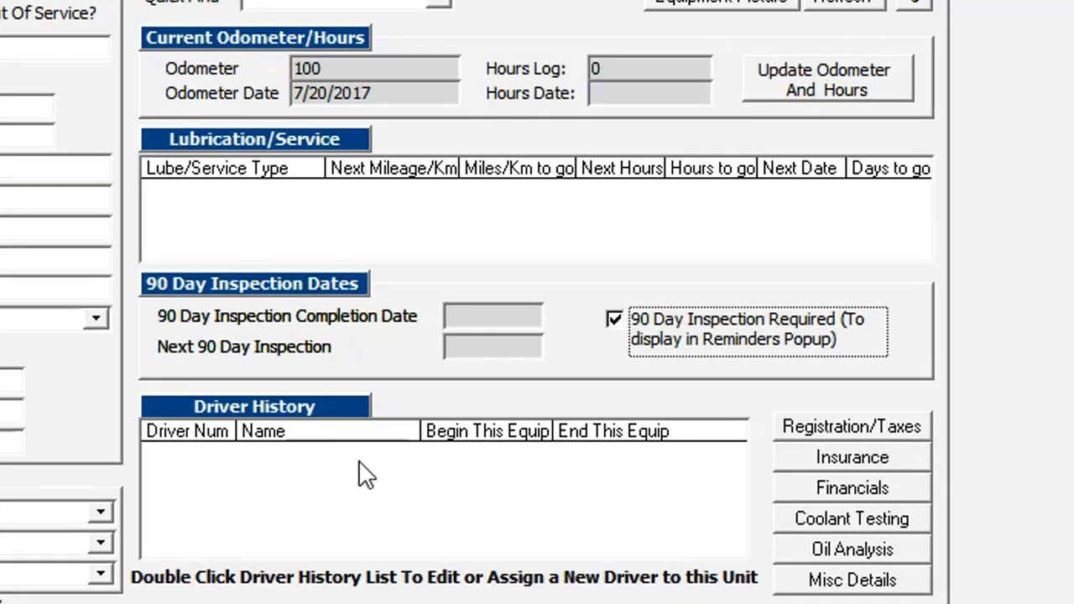
{"action": "double_click", "coordinate": [369, 470]}
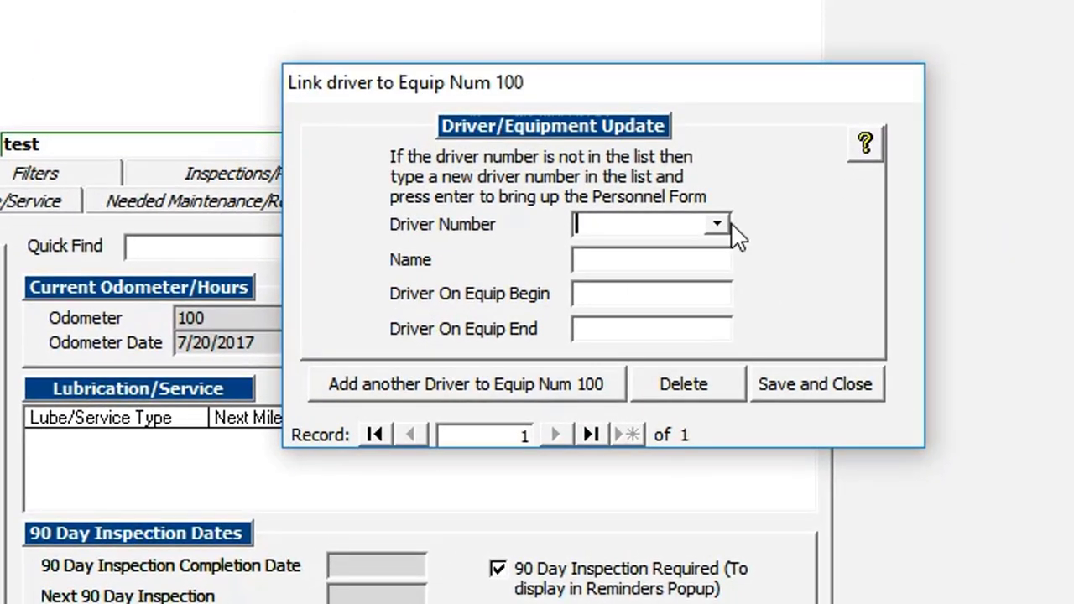
{"action": "left_click", "coordinate": [718, 224]}
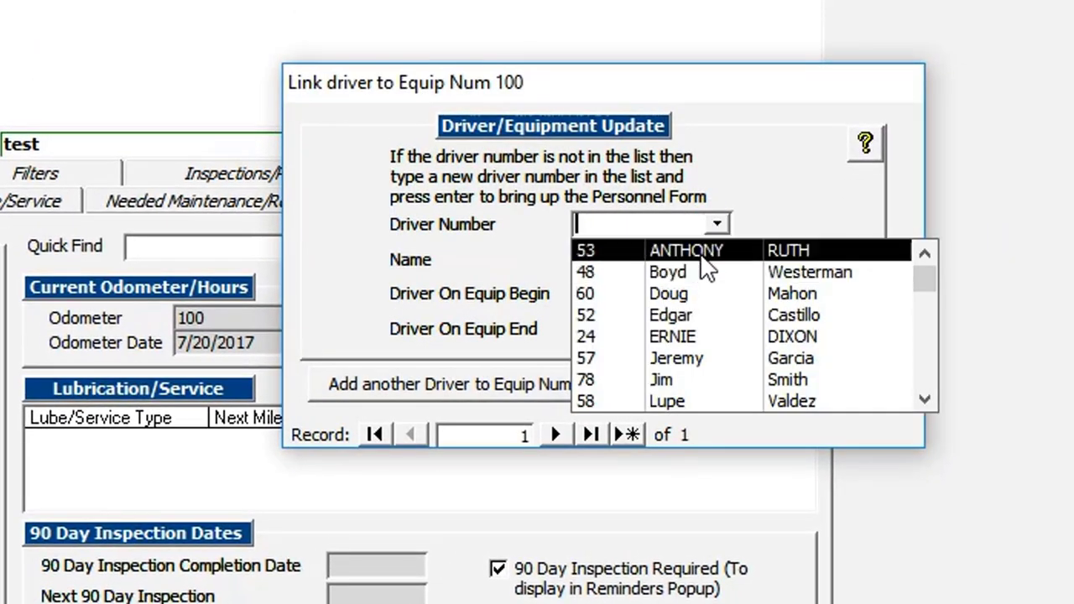
{"action": "left_click", "coordinate": [703, 250]}
{"action": "left_click", "coordinate": [638, 294]}
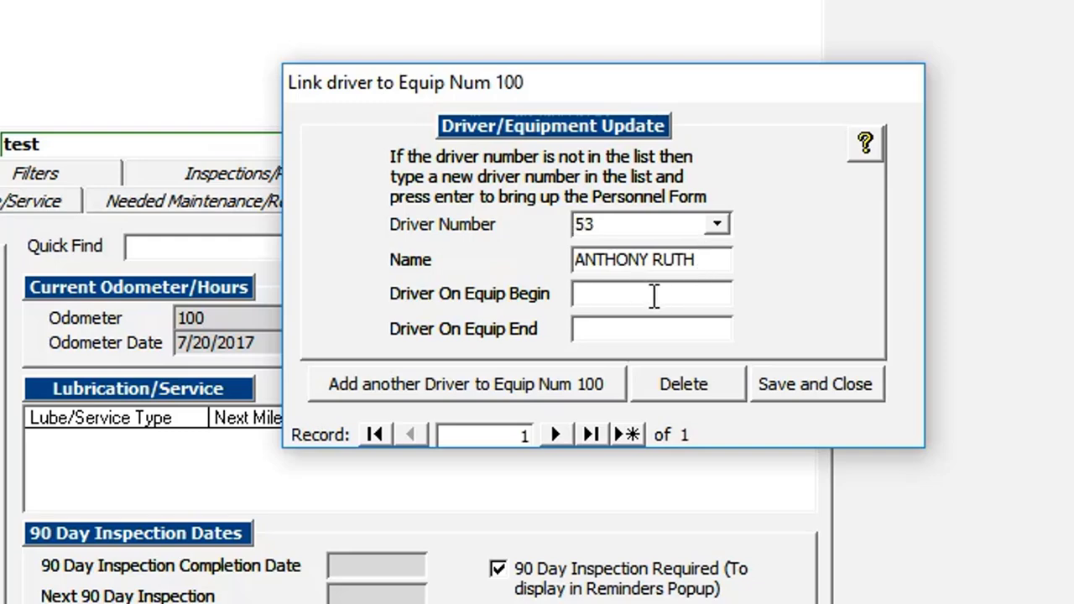
{"action": "key", "text": "ctrl+semicolon"}
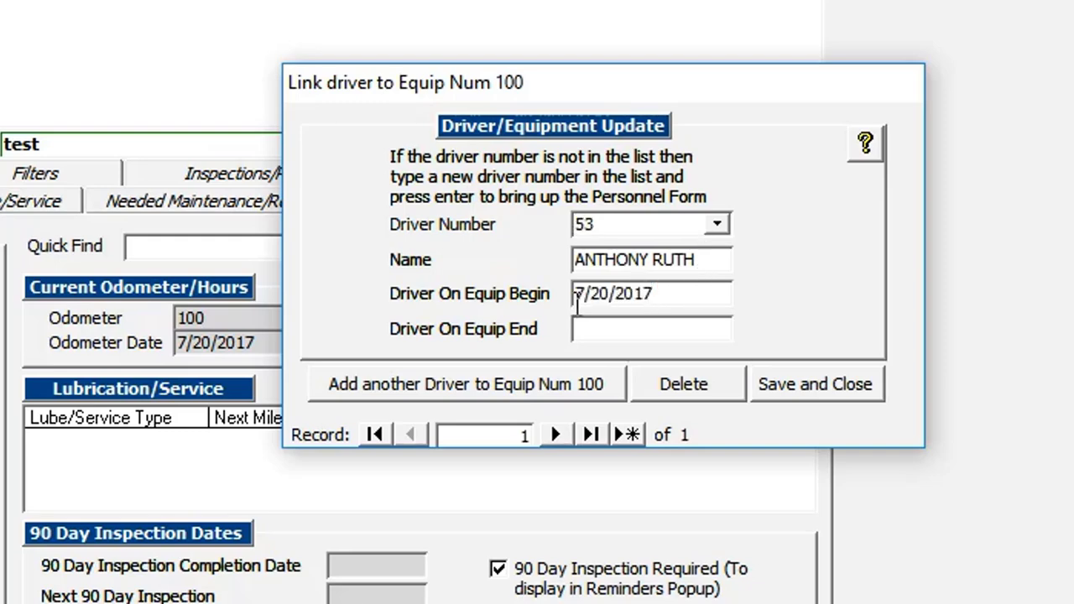
{"action": "left_click", "coordinate": [755, 383]}
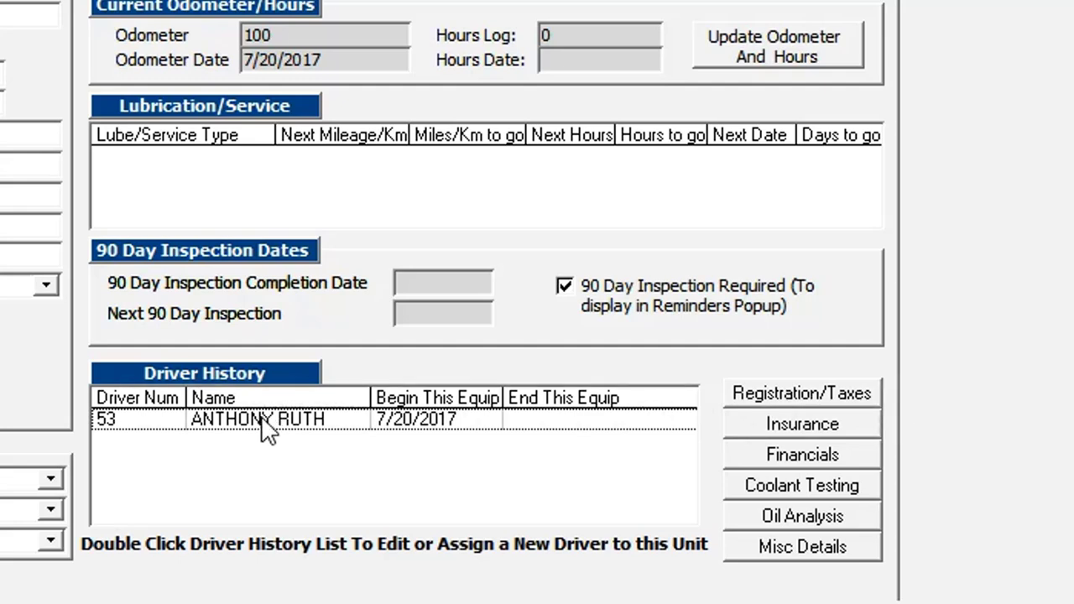
Set registration due Feb, last registered 7/20/2016, 12-month interval, base state Arizona
{"action": "left_click", "coordinate": [743, 396]}
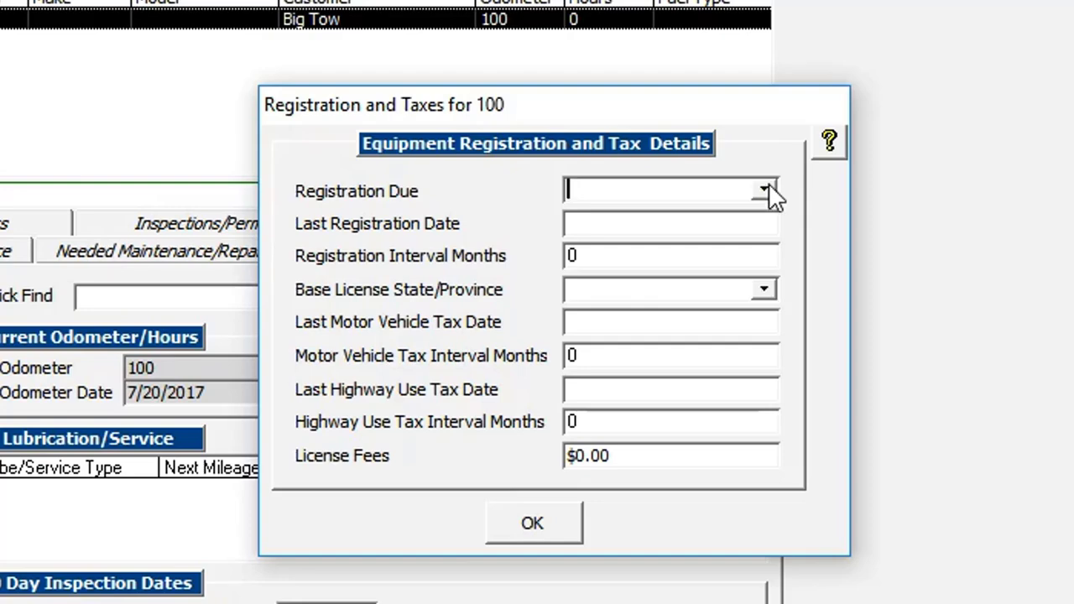
{"action": "left_click", "coordinate": [766, 191]}
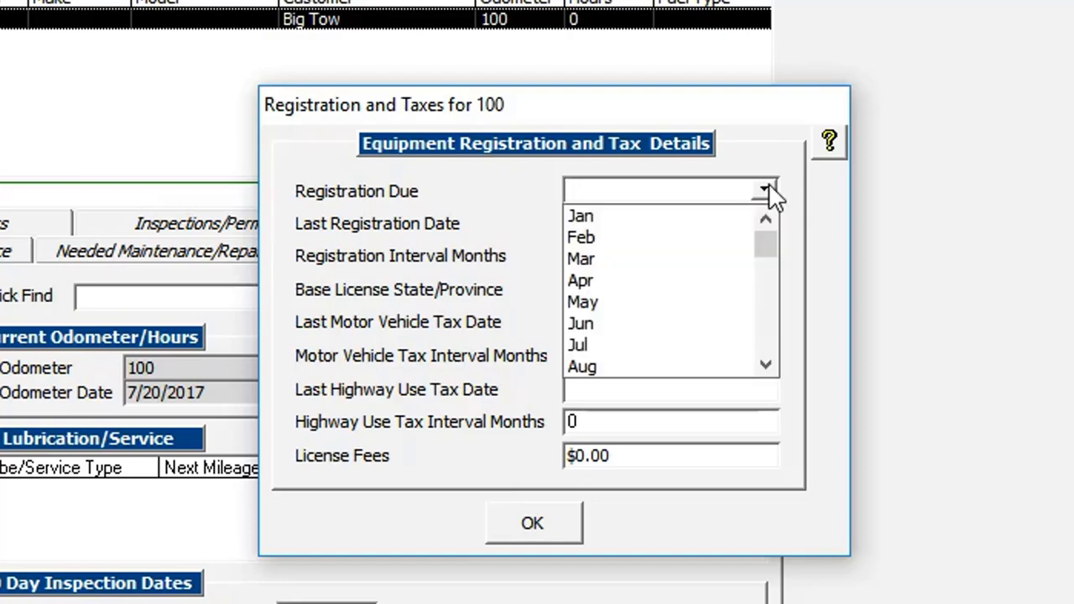
{"action": "left_click", "coordinate": [648, 239]}
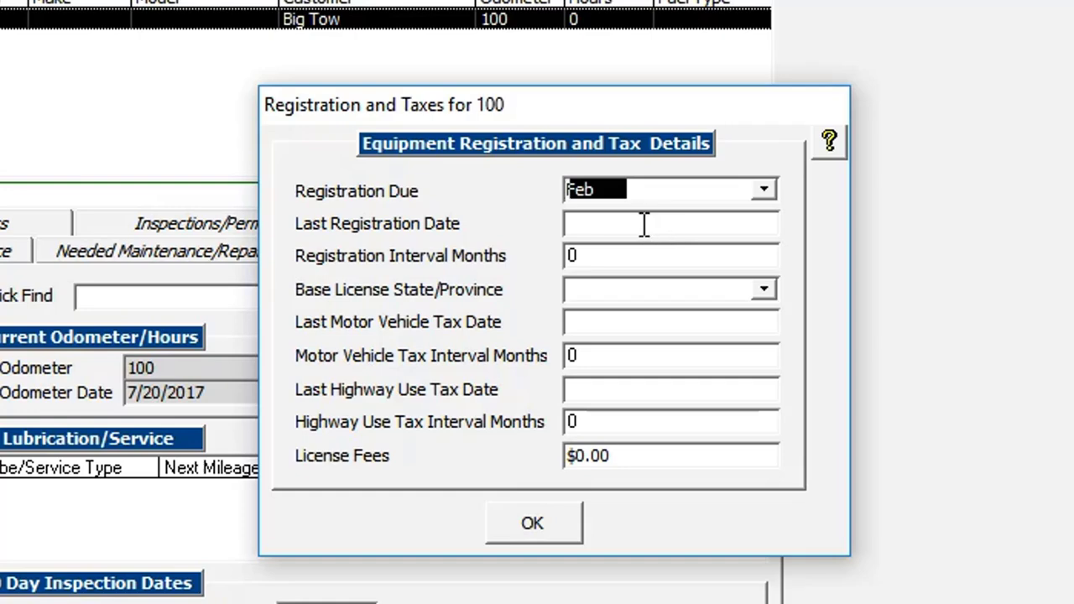
{"action": "left_click", "coordinate": [644, 224]}
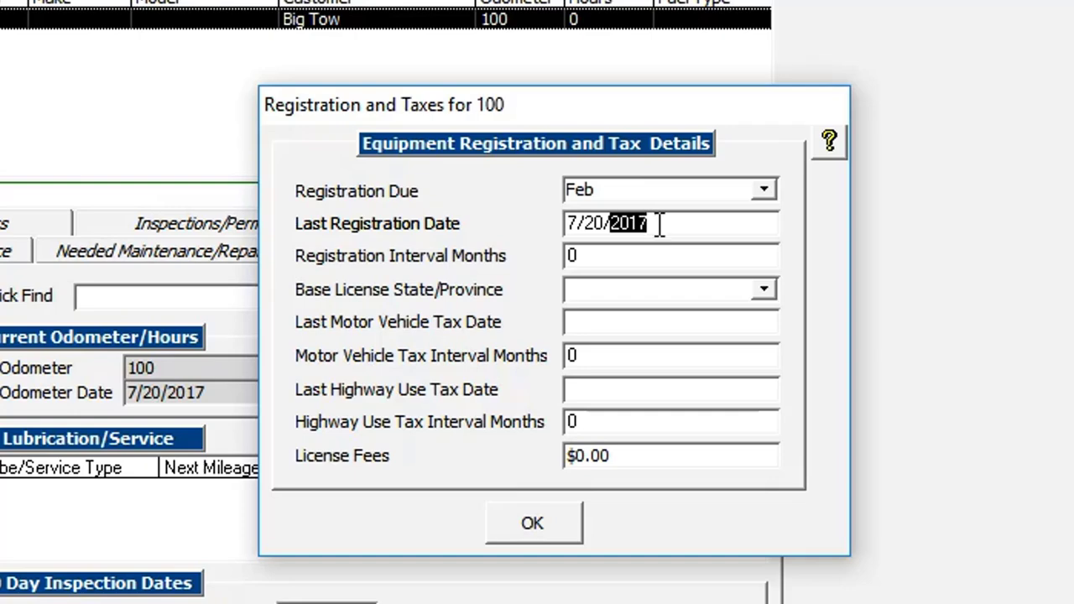
{"action": "left_click_drag", "start_coordinate": [660, 225], "coordinate": [640, 219]}
{"action": "type", "text": "6"}
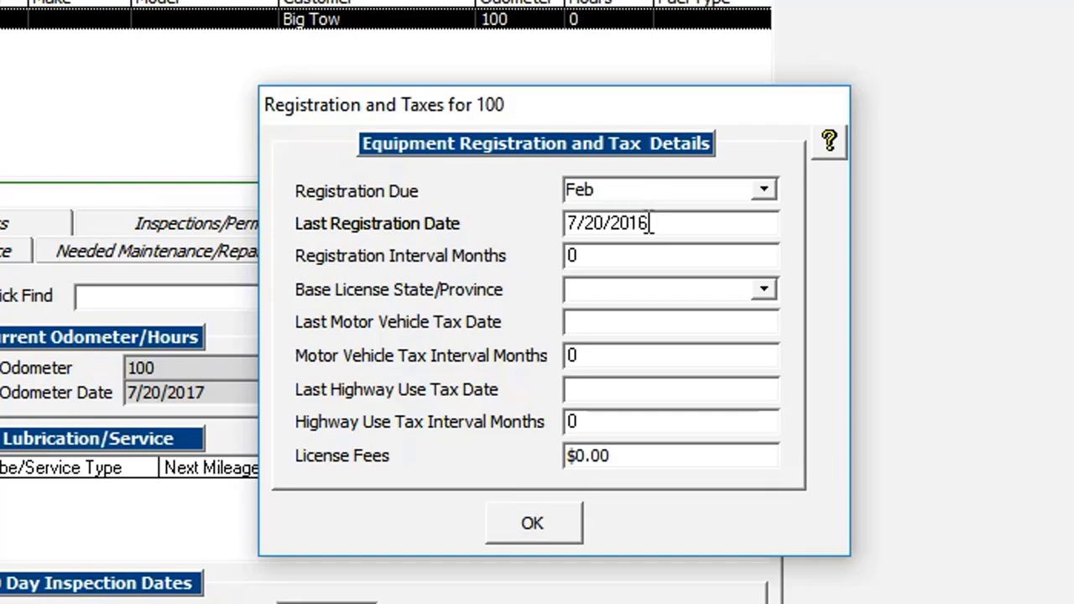
{"action": "left_click", "coordinate": [643, 256]}
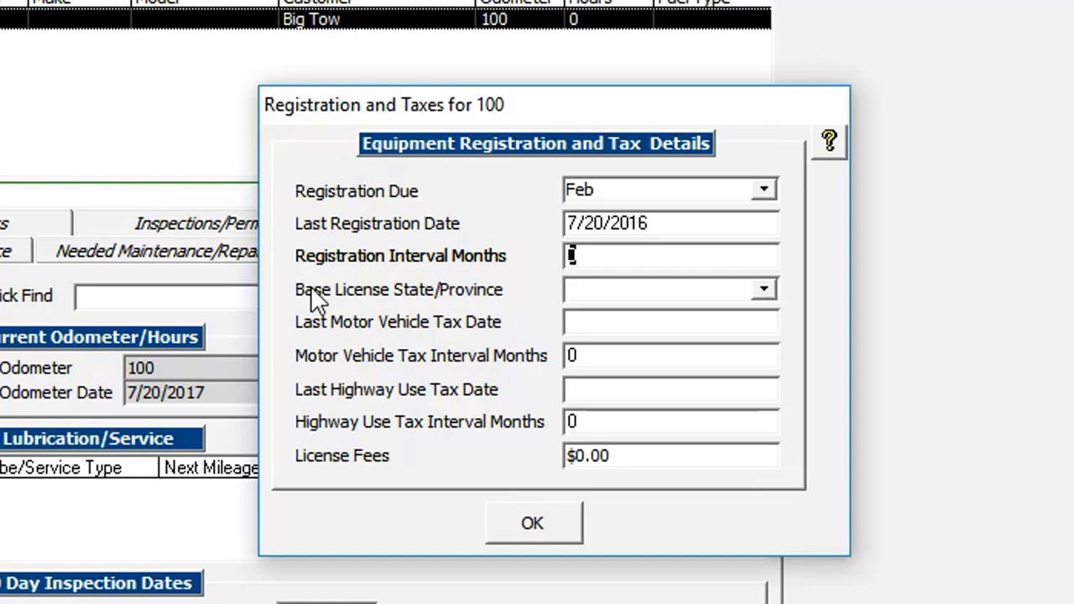
{"action": "type", "text": "12"}
{"action": "left_click", "coordinate": [764, 291]}
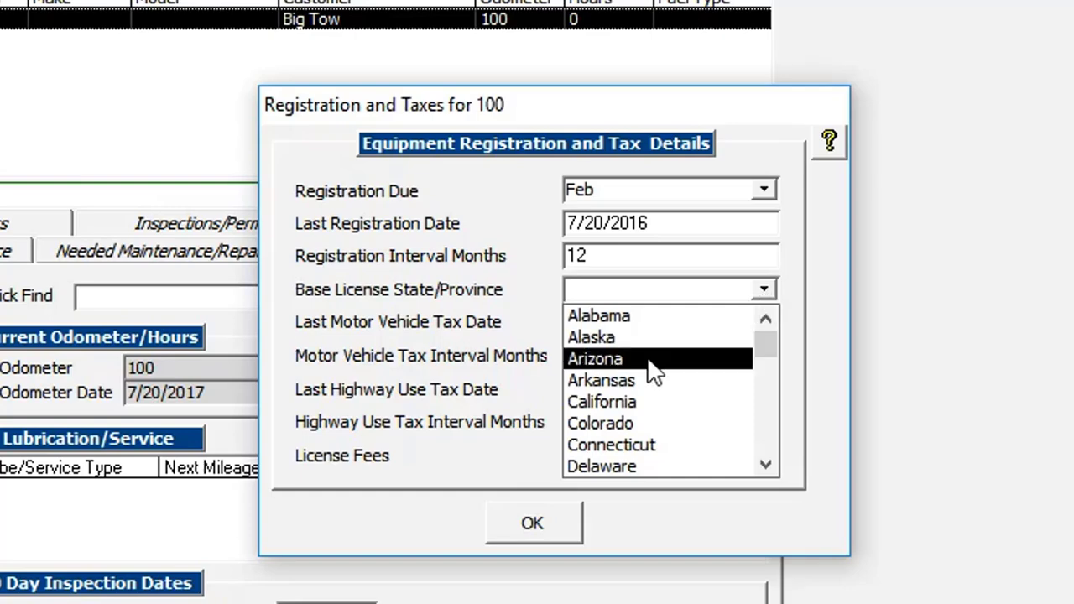
{"action": "left_click", "coordinate": [598, 359]}
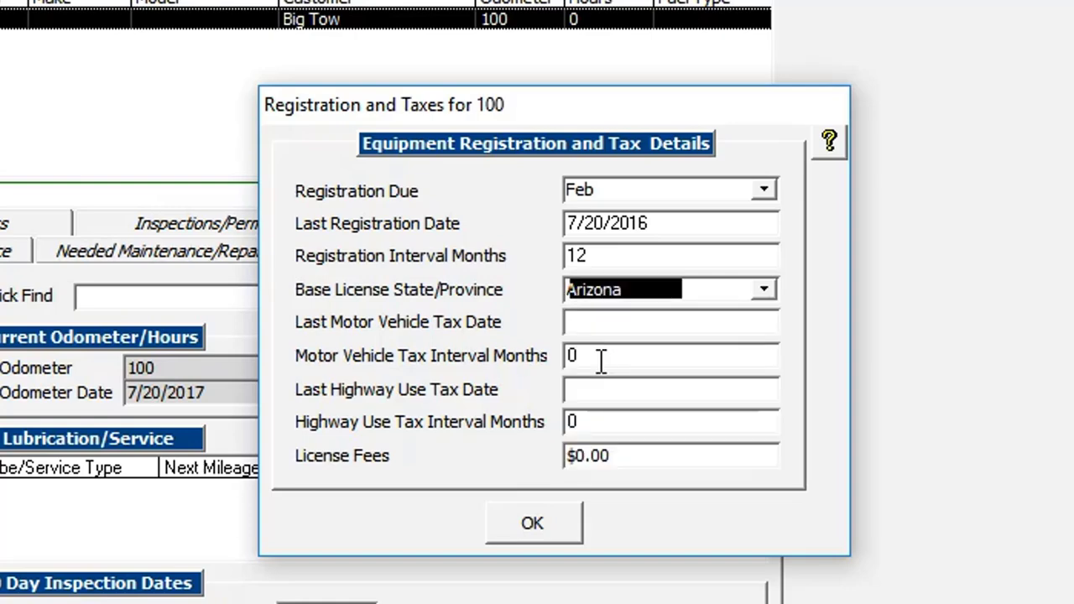
Set tax dates 7/20/2017 with 72- and 60-month intervals, license fees 1000, and save
{"action": "left_click", "coordinate": [611, 328]}
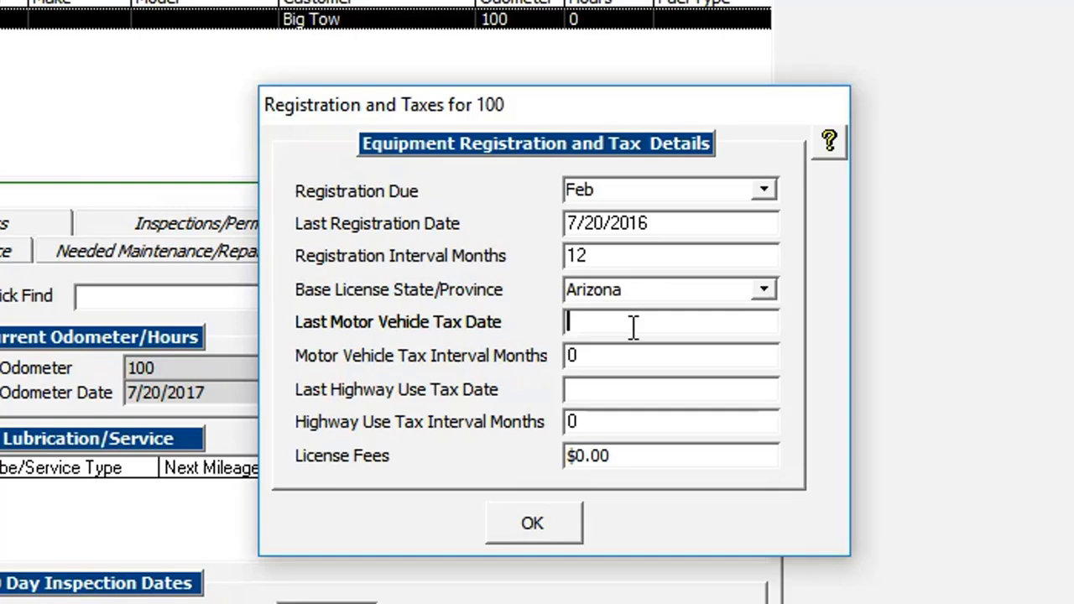
{"action": "type", "text": "7/20/2017"}
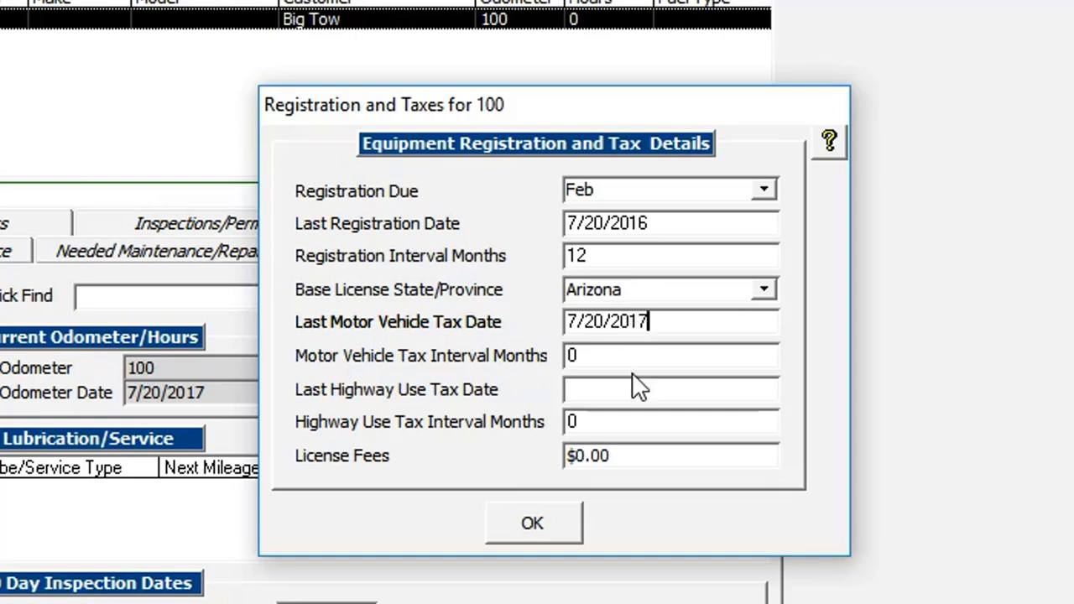
{"action": "key", "text": "Tab"}
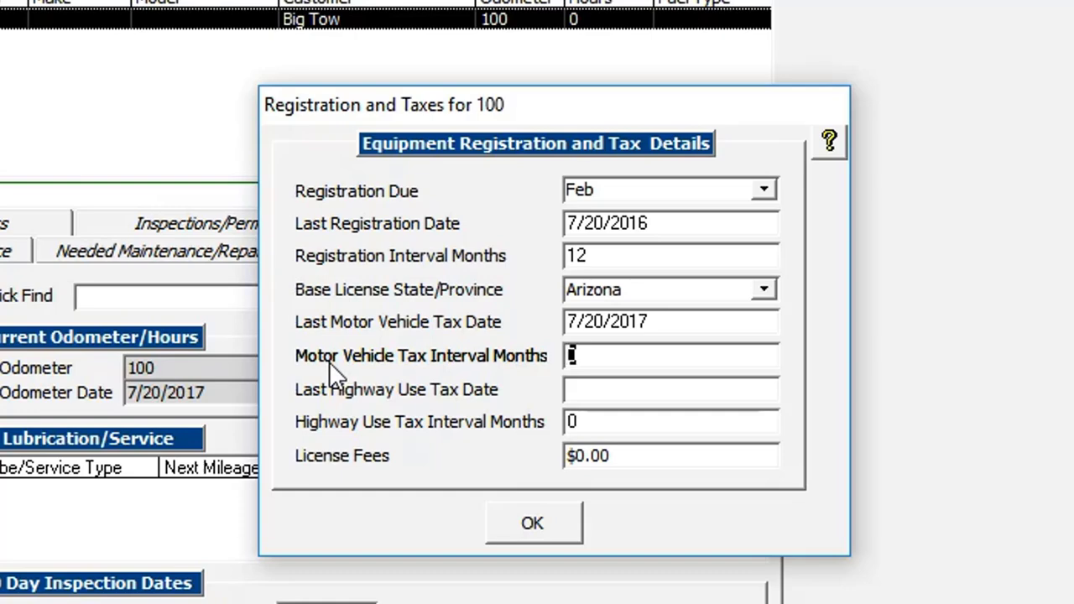
{"action": "type", "text": "72"}
{"action": "left_click", "coordinate": [615, 382]}
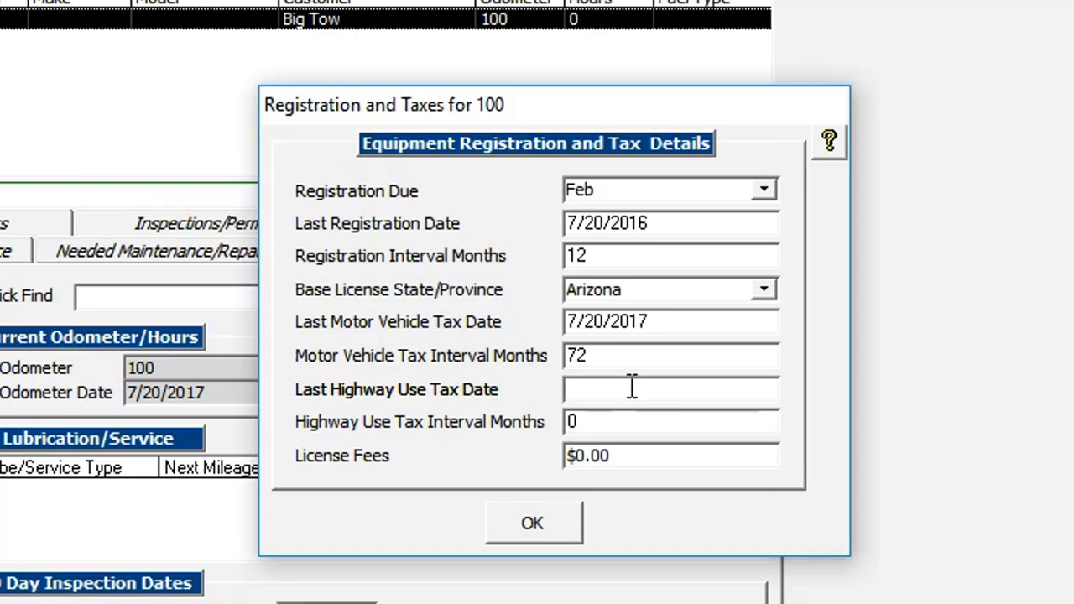
{"action": "key", "text": "ctrl+v"}
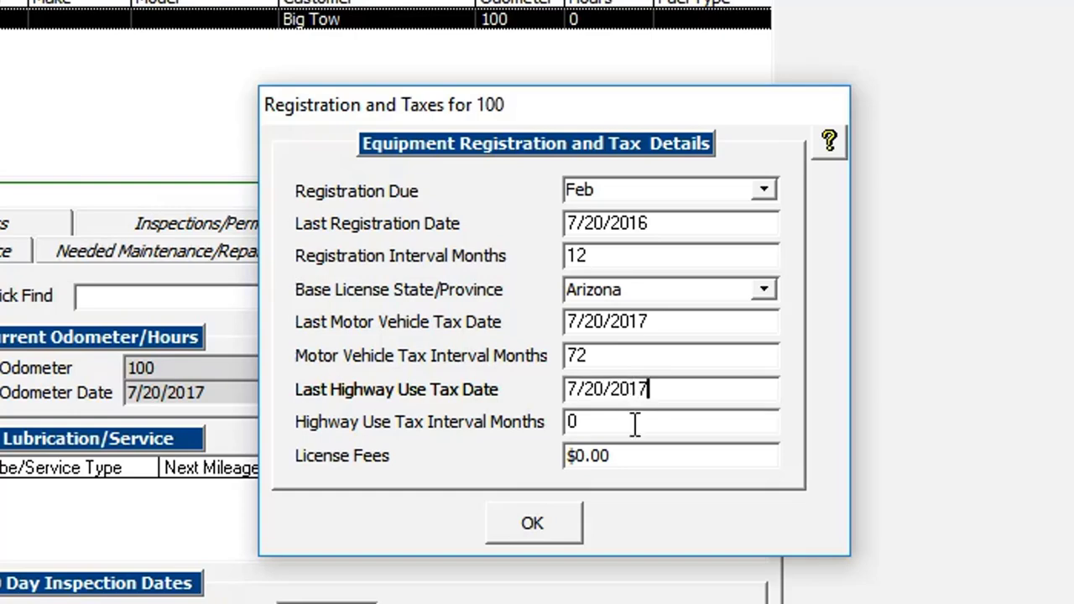
{"action": "left_click_drag", "start_coordinate": [635, 425], "coordinate": [481, 417]}
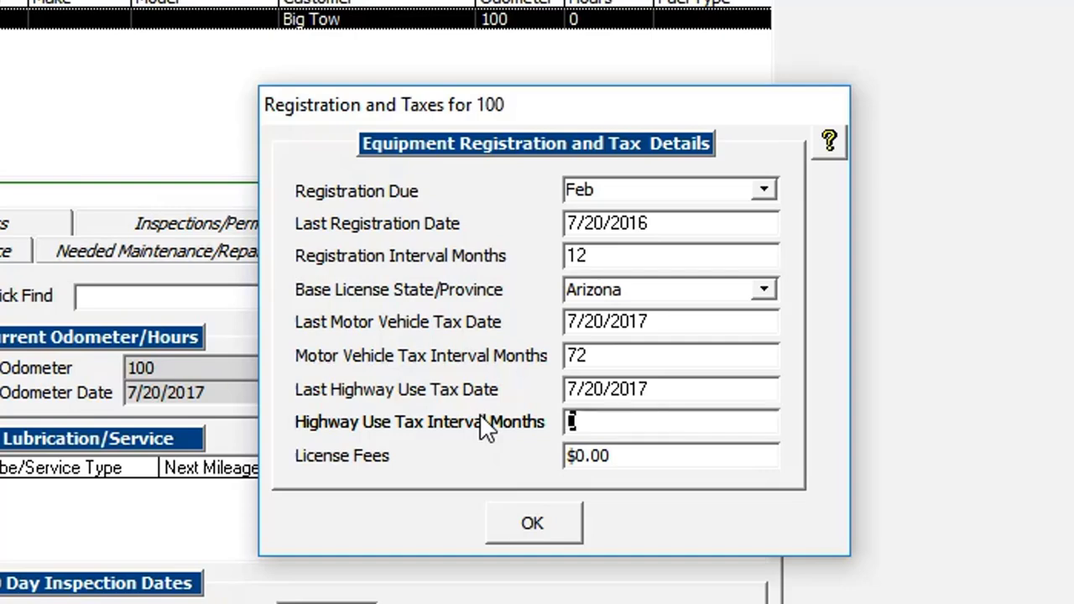
{"action": "type", "text": "60"}
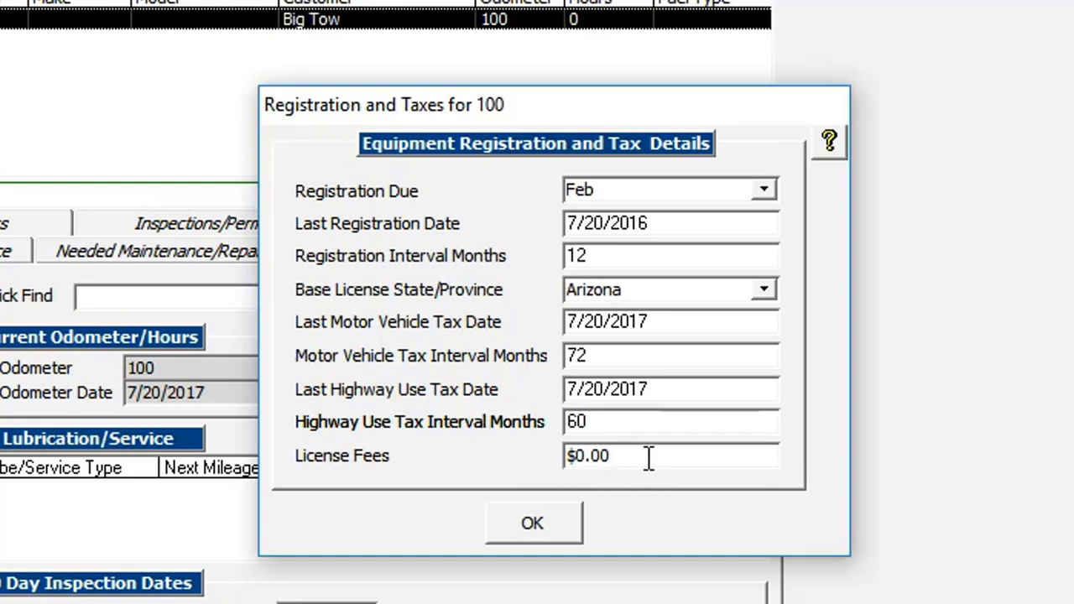
{"action": "left_click_drag", "start_coordinate": [647, 456], "coordinate": [501, 457]}
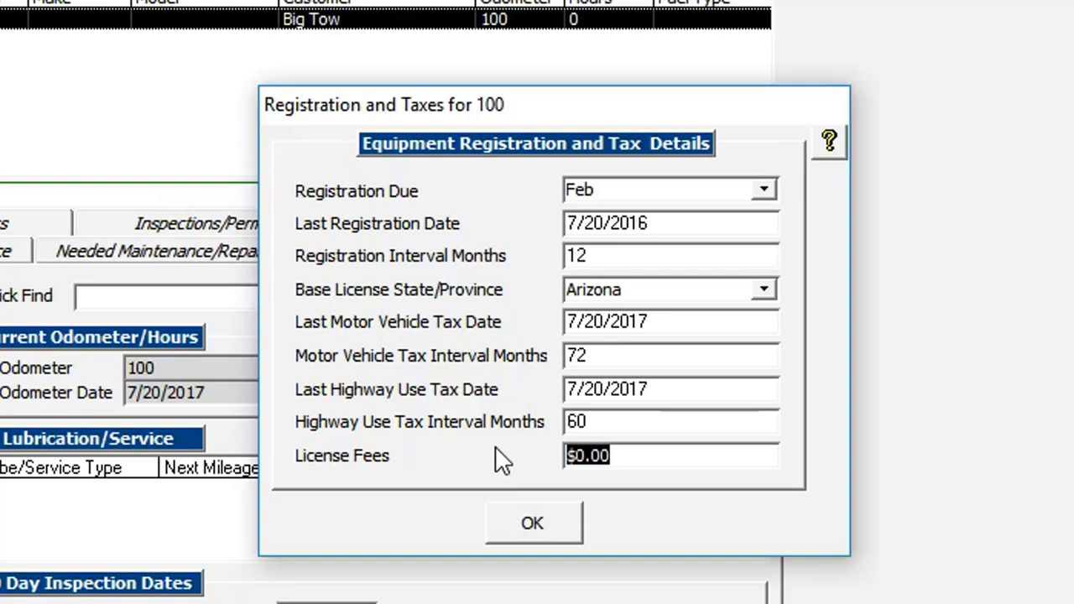
{"action": "type", "text": "1000"}
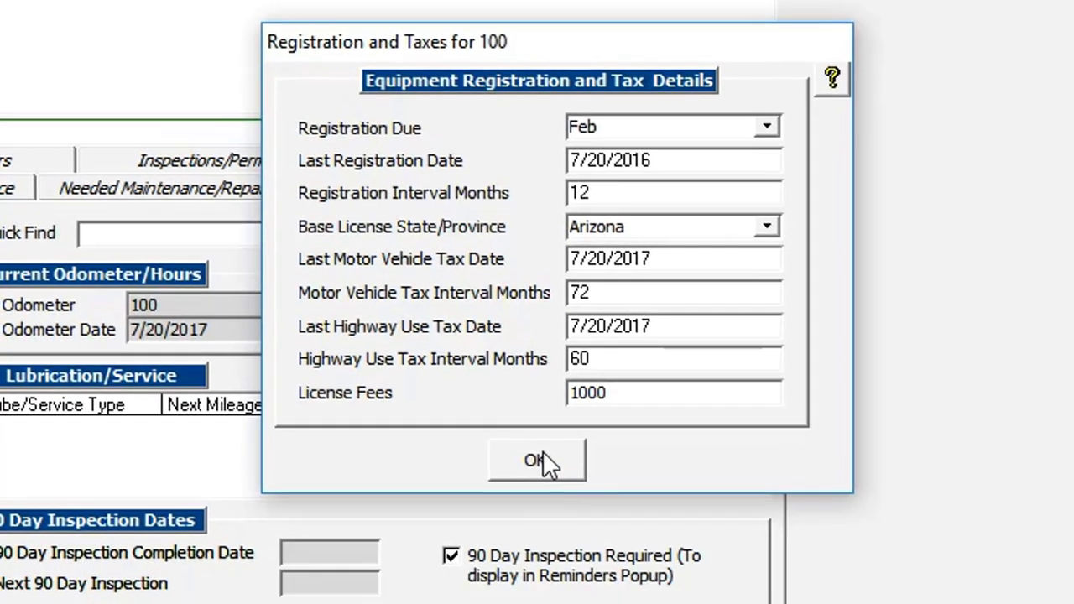
{"action": "left_click", "coordinate": [537, 525]}
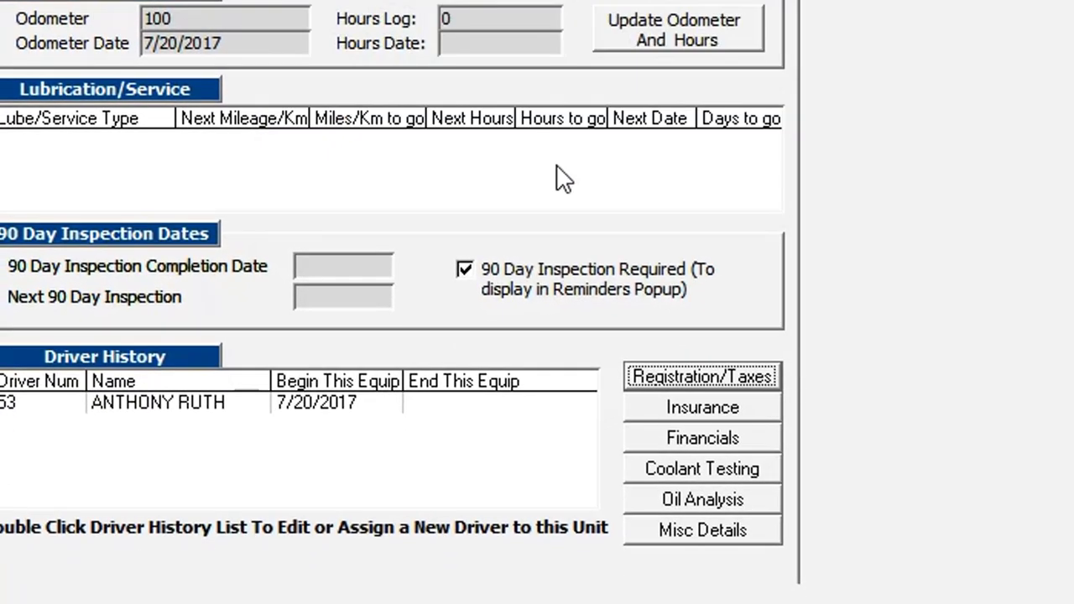
Set insurance to Company 1, last renewed 04/01/2017, 12-month interval, amount 2,400, and save
{"action": "left_click", "coordinate": [681, 408]}
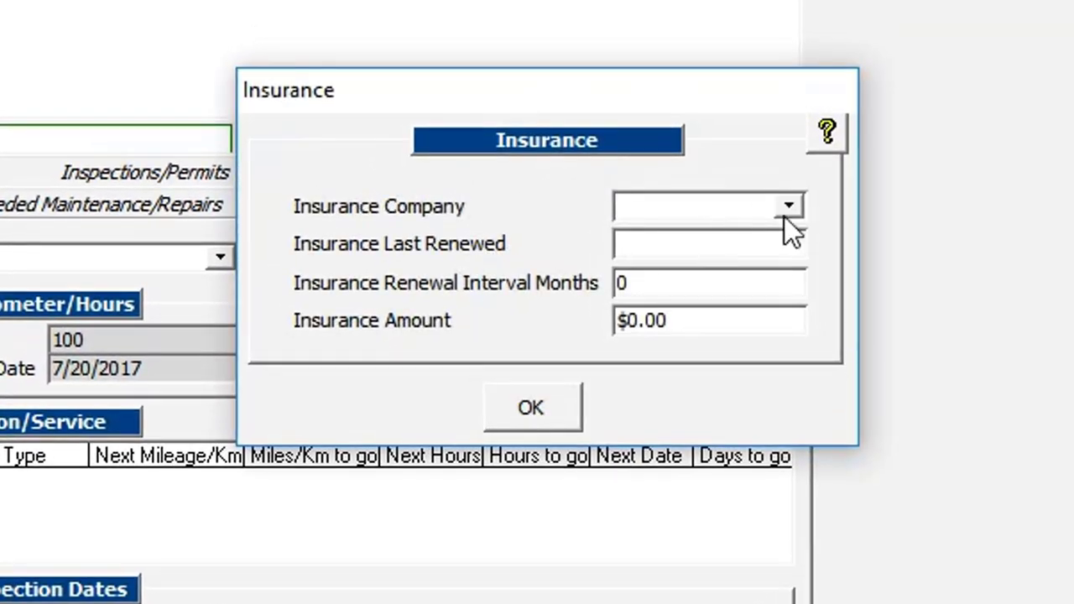
{"action": "left_click", "coordinate": [797, 208]}
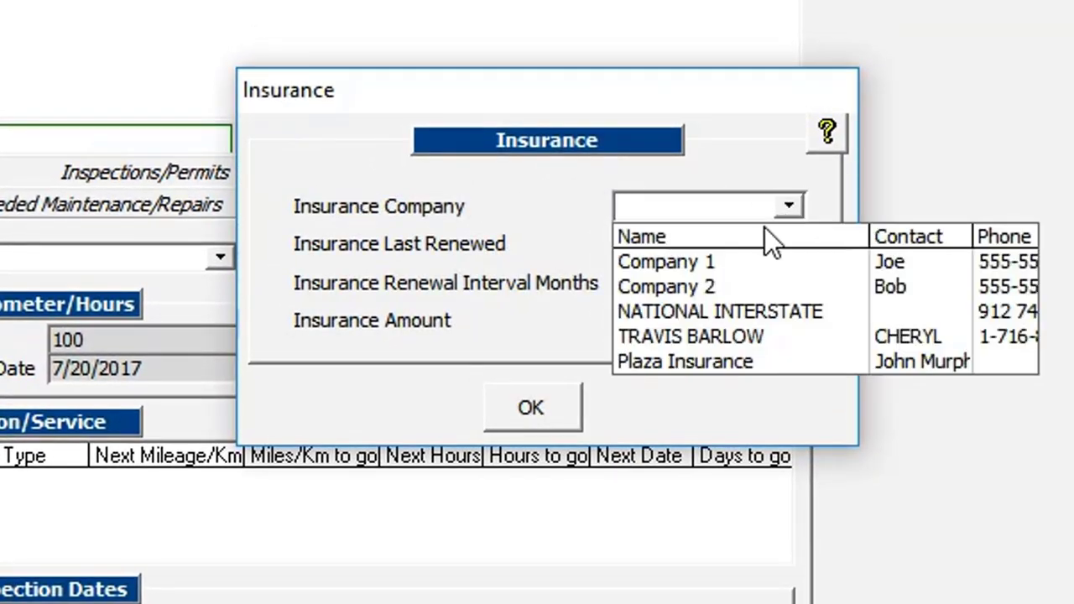
{"action": "left_click", "coordinate": [747, 262]}
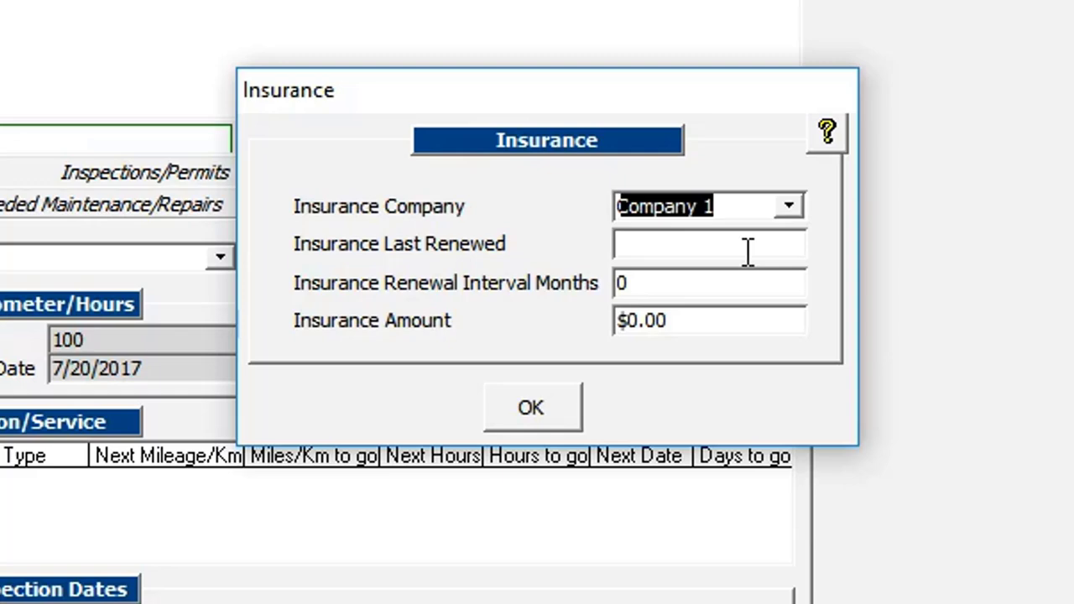
{"action": "left_click", "coordinate": [690, 245]}
{"action": "left_click_drag", "start_coordinate": [735, 252], "coordinate": [332, 245]}
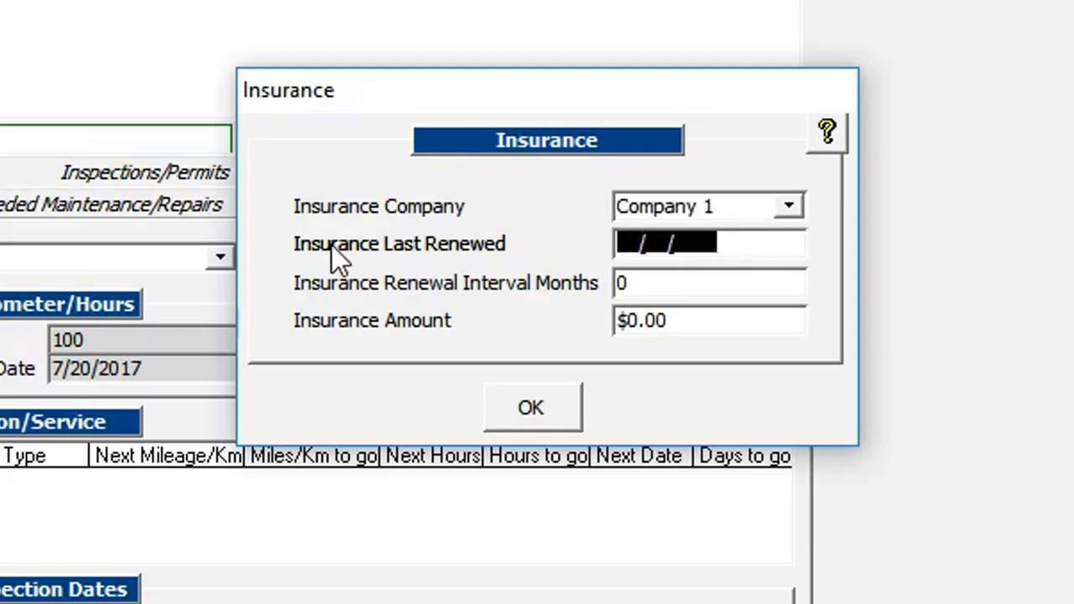
{"action": "type", "text": "04/01/2017"}
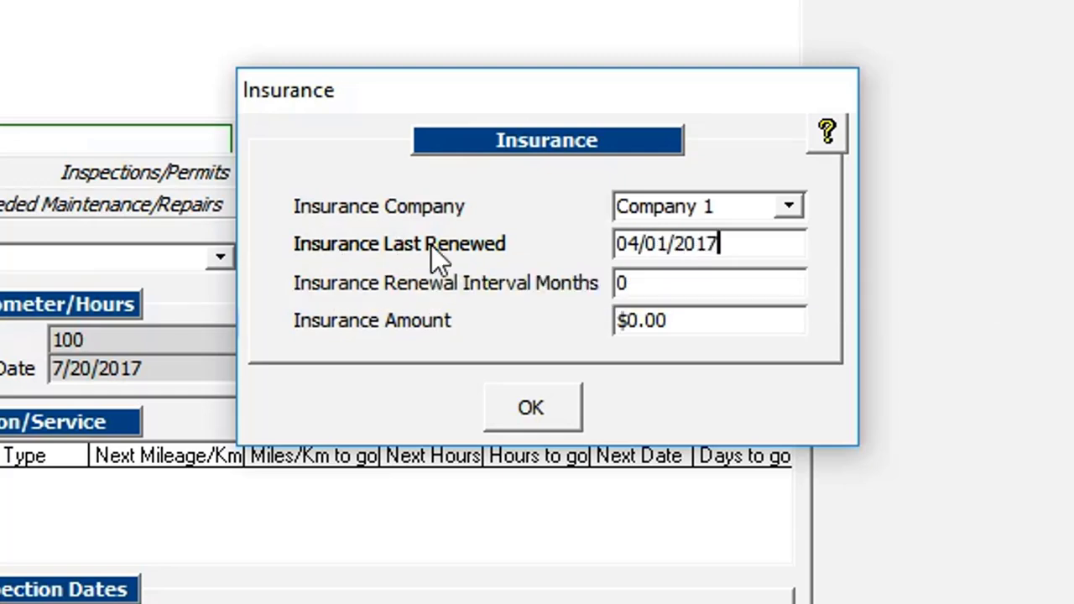
{"action": "key", "text": "Tab"}
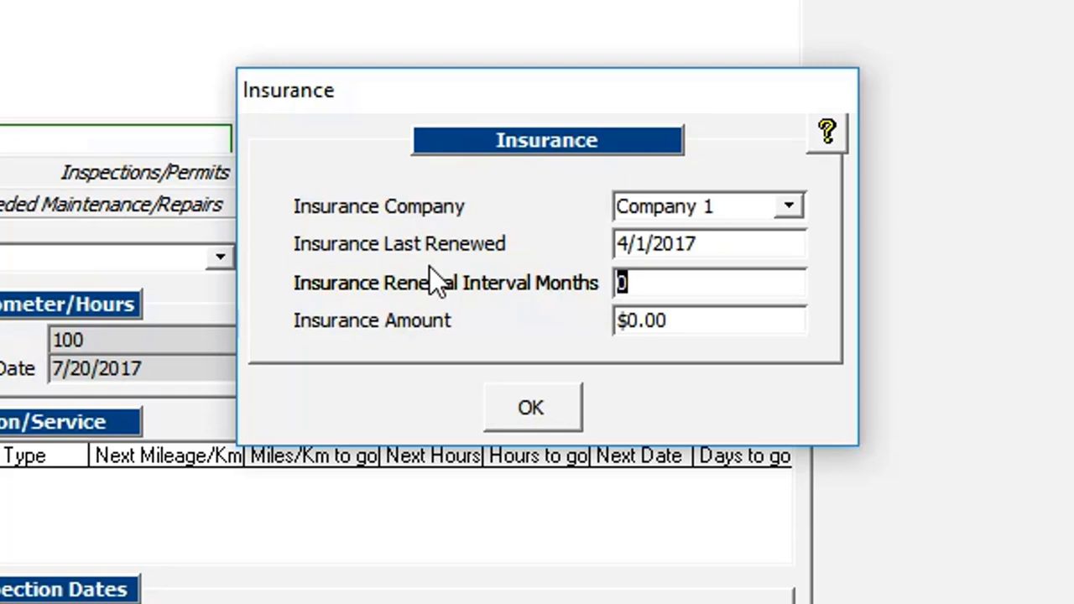
{"action": "type", "text": "12"}
{"action": "left_click", "coordinate": [697, 327]}
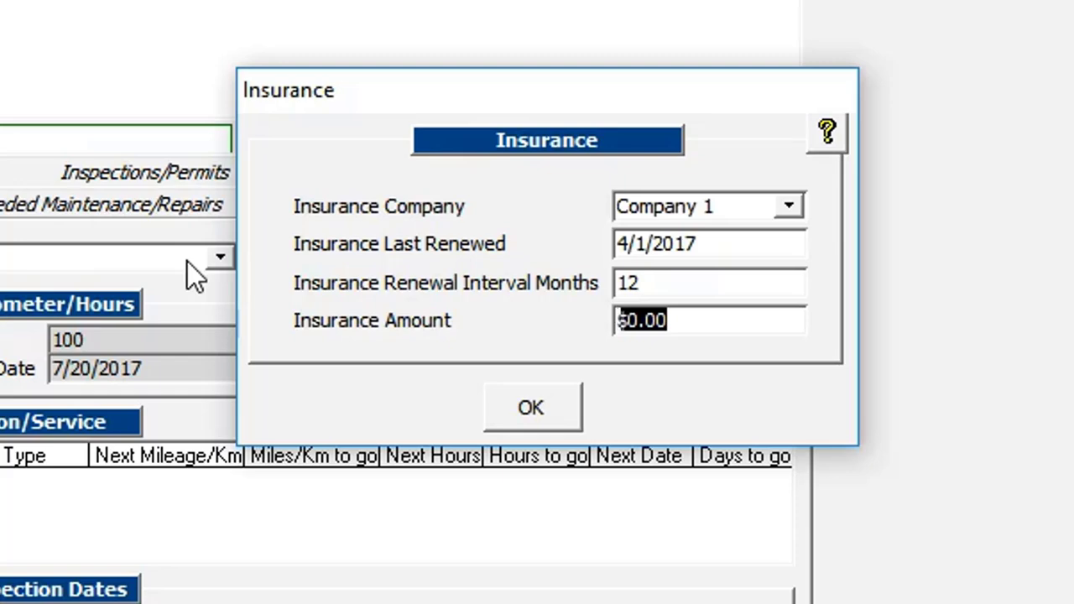
{"action": "type", "text": "2,400"}
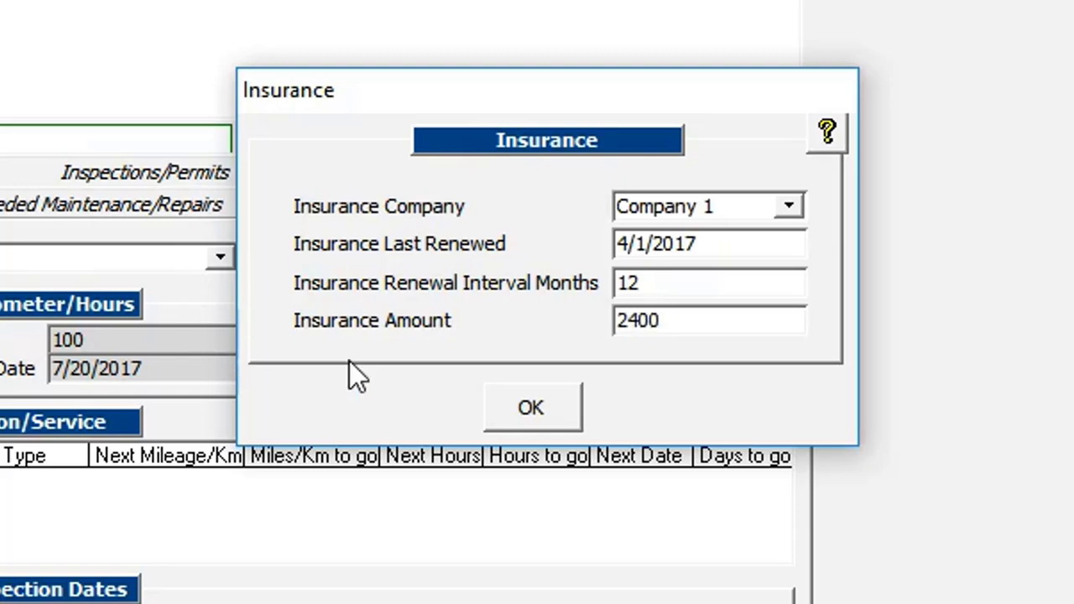
{"action": "left_click", "coordinate": [568, 405]}
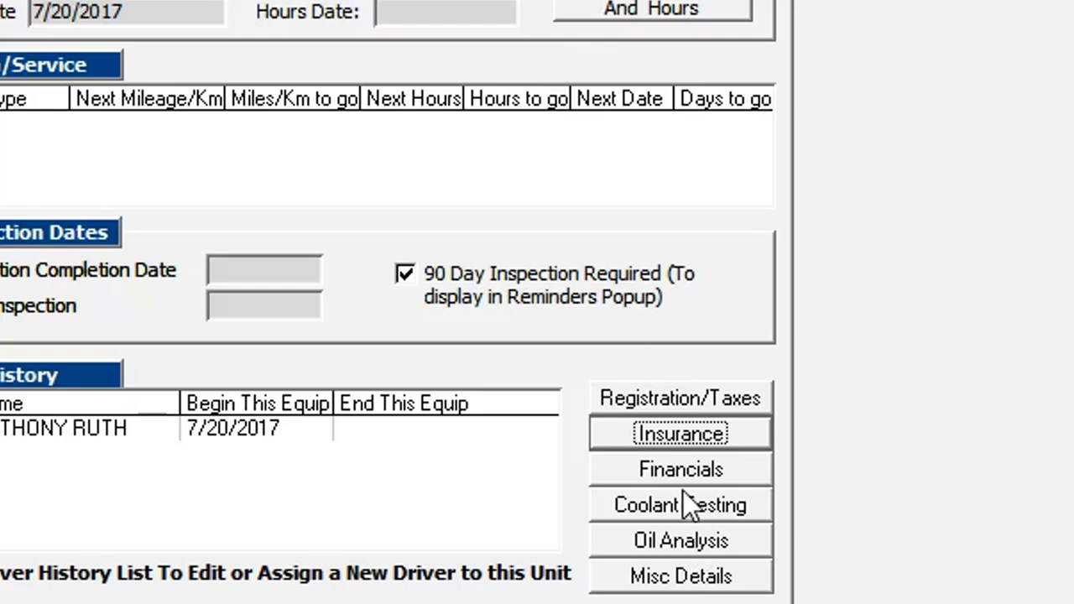
In Financials, mark the unit as leased for 60 months with acquired and activated dates of 7/20/2017
{"action": "left_click", "coordinate": [682, 471]}
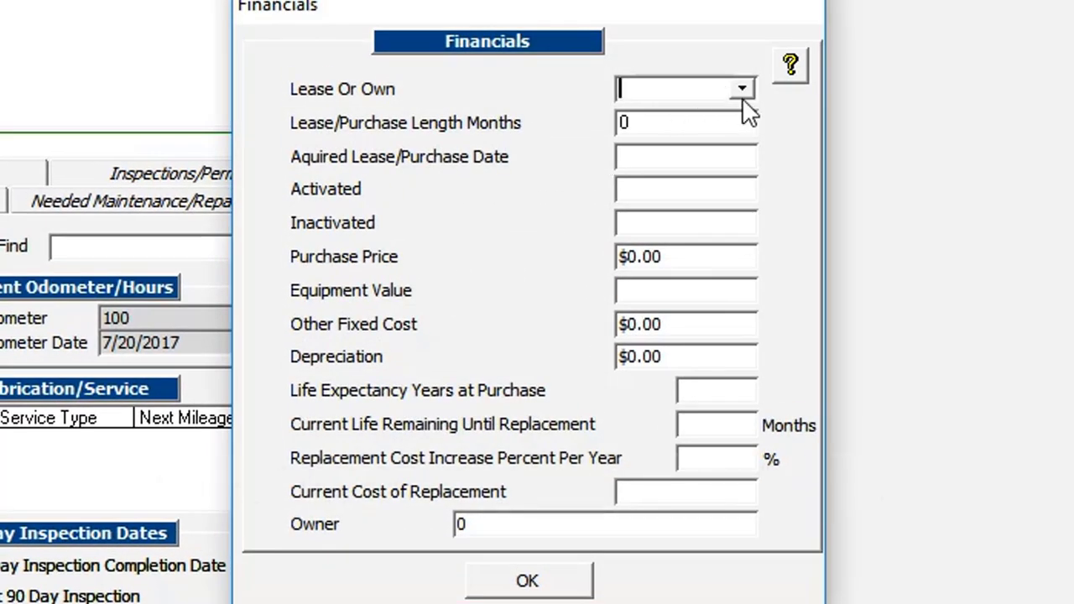
{"action": "left_click", "coordinate": [743, 91]}
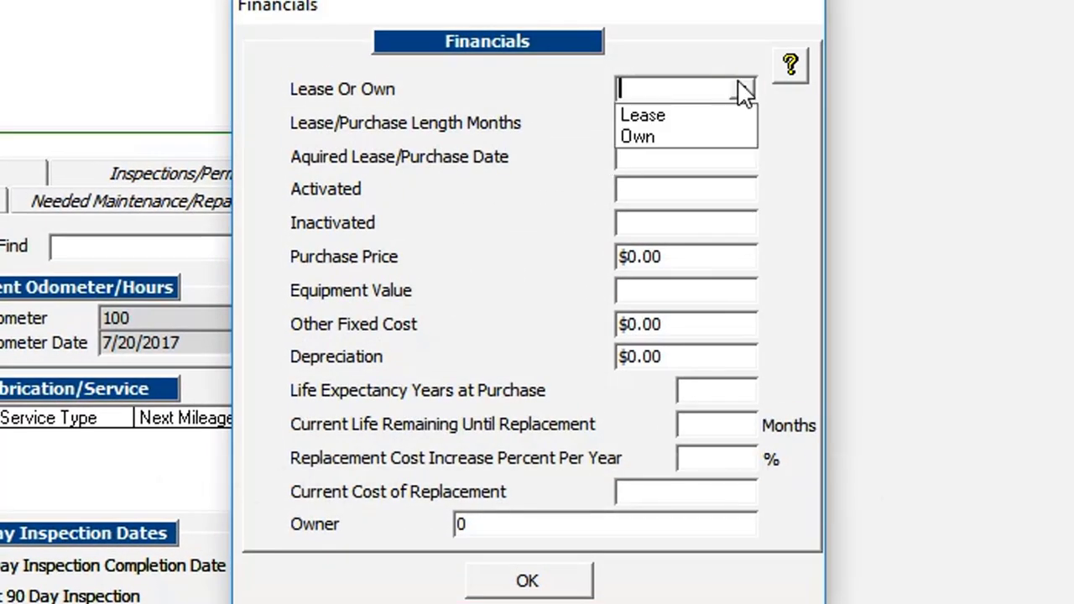
{"action": "left_click", "coordinate": [701, 115]}
{"action": "left_click", "coordinate": [678, 119]}
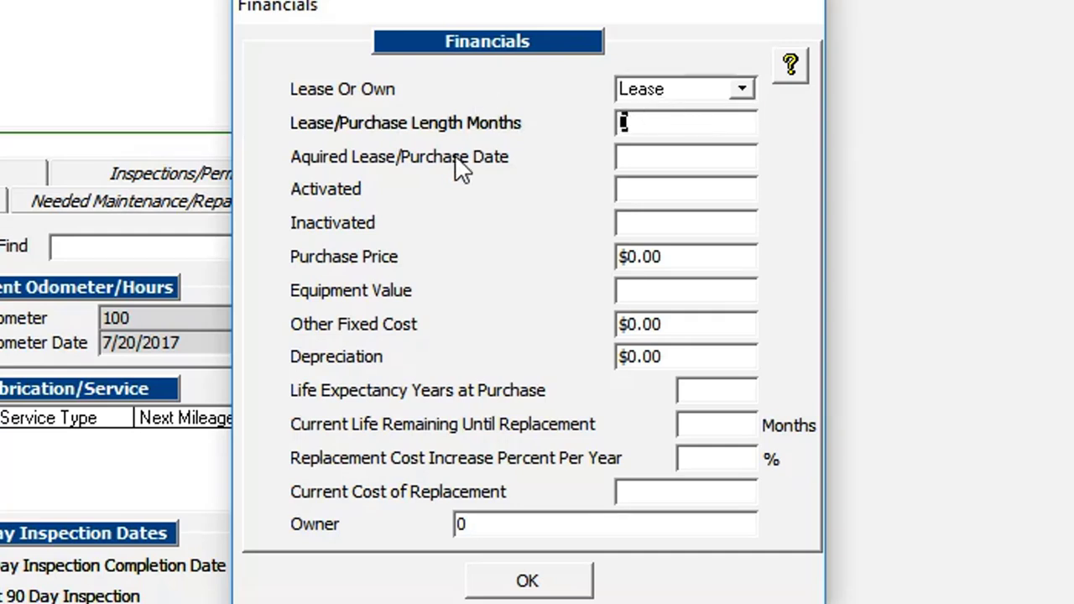
{"action": "type", "text": "60"}
{"action": "left_click", "coordinate": [680, 160]}
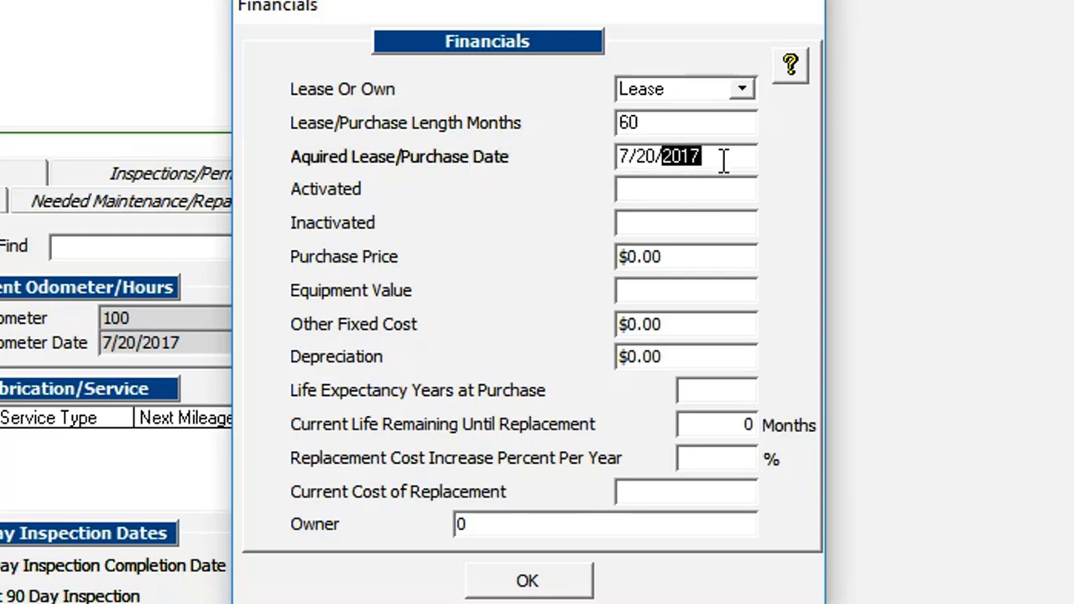
{"action": "left_click", "coordinate": [675, 191]}
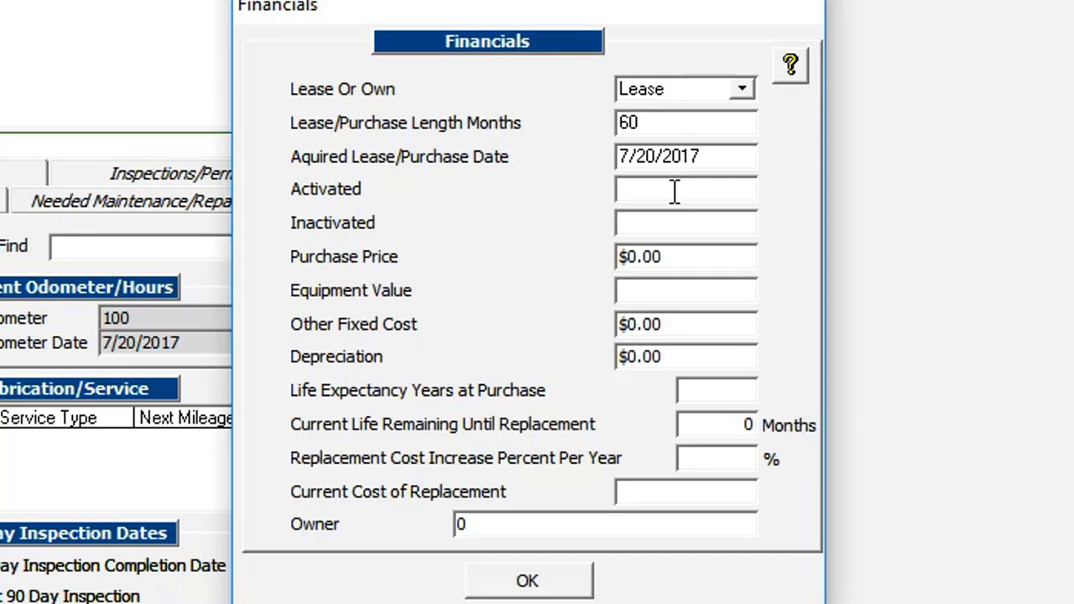
{"action": "double_click", "coordinate": [677, 190]}
{"action": "left_click", "coordinate": [679, 188]}
Enter a $90,000 purchase price, correcting the mistyped amount, and a $40,000 equipment value
{"action": "key", "text": "Tab"}
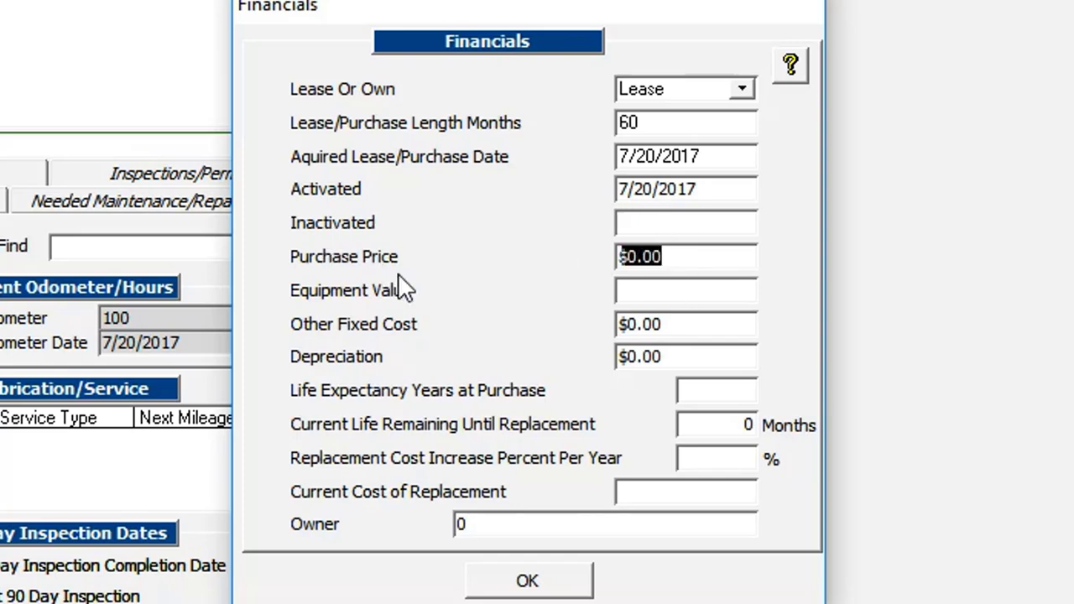
{"action": "type", "text": "900000"}
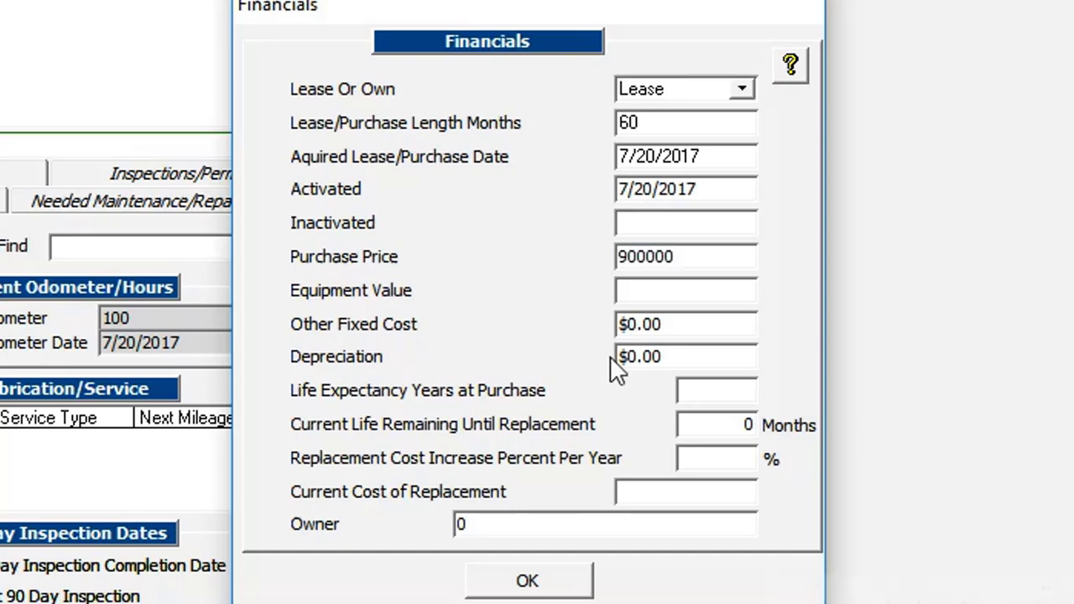
{"action": "left_click", "coordinate": [676, 295]}
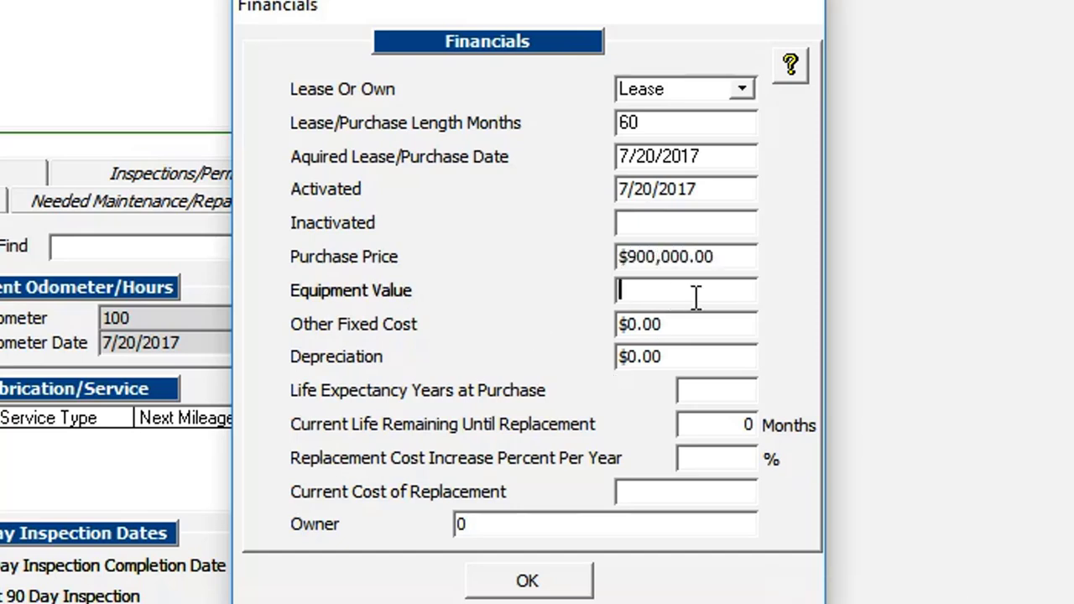
{"action": "left_click", "coordinate": [731, 257]}
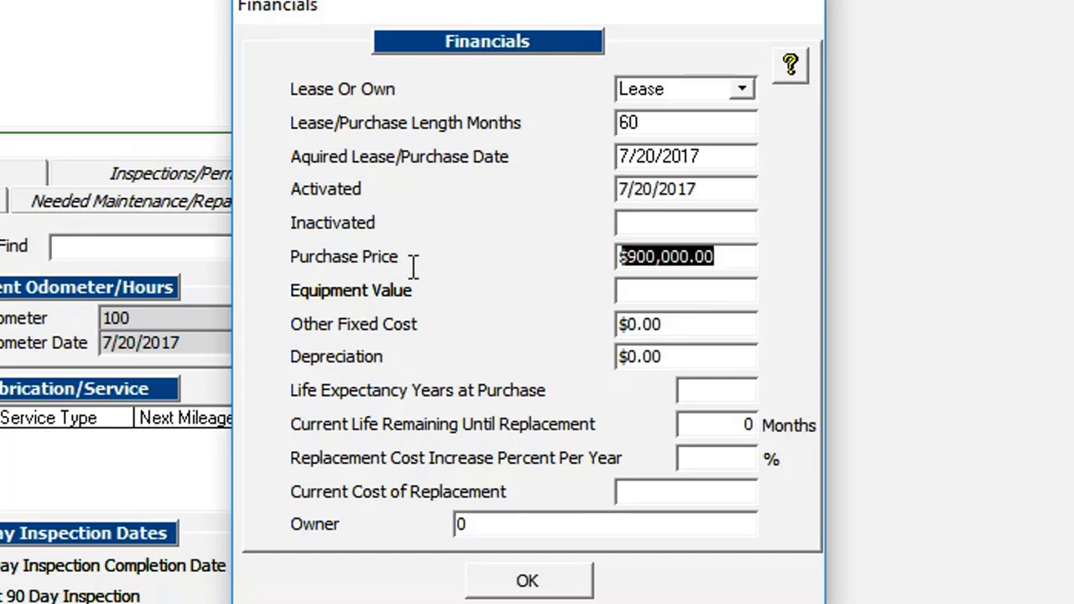
{"action": "type", "text": "90000"}
{"action": "key", "text": "Tab"}
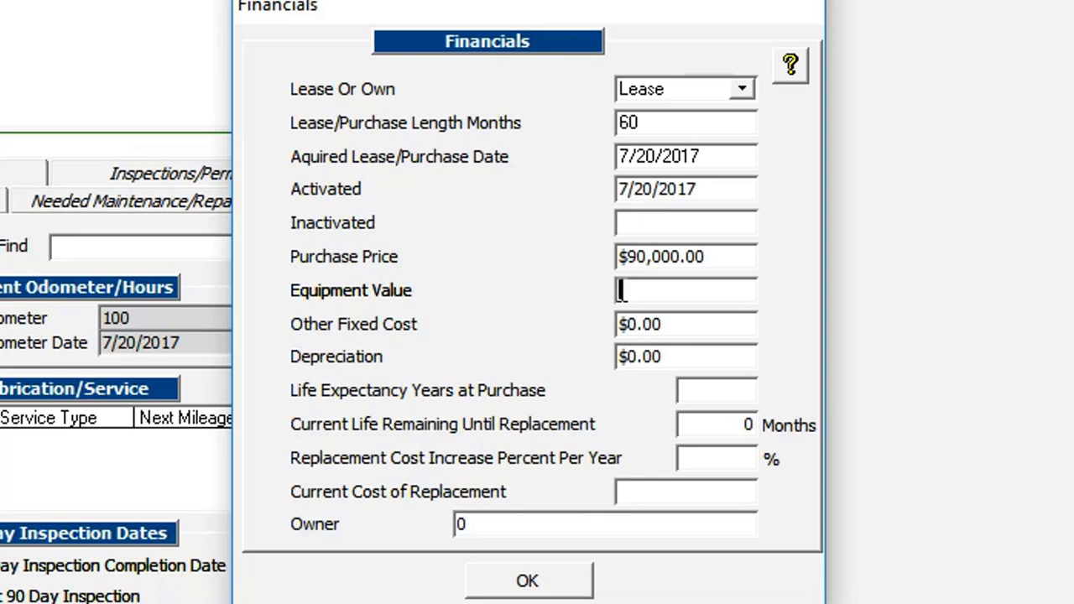
{"action": "type", "text": "$40000"}
Set other fixed cost to $40, depreciation to $50,000, and life expectancy to 10
{"action": "left_click", "coordinate": [697, 319]}
{"action": "left_click_drag", "start_coordinate": [697, 319], "coordinate": [368, 329]}
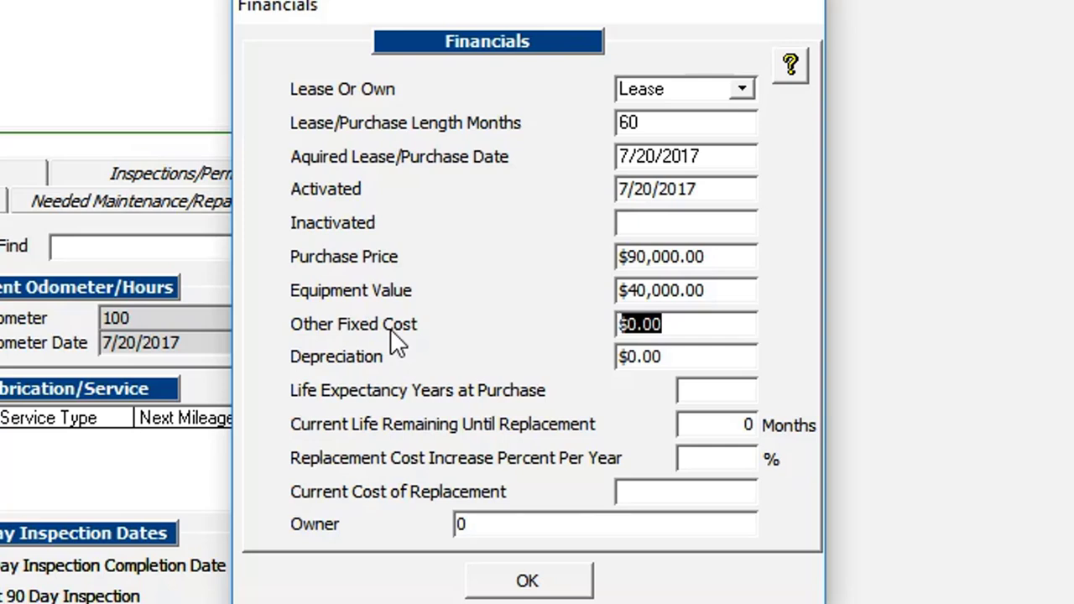
{"action": "type", "text": "40"}
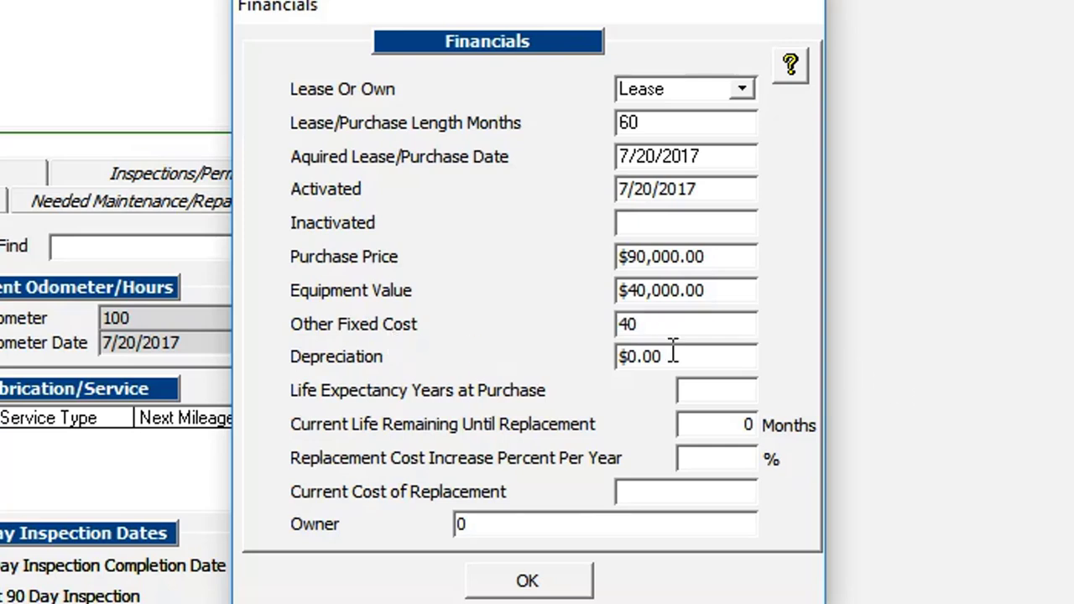
{"action": "left_click_drag", "start_coordinate": [691, 359], "coordinate": [361, 357]}
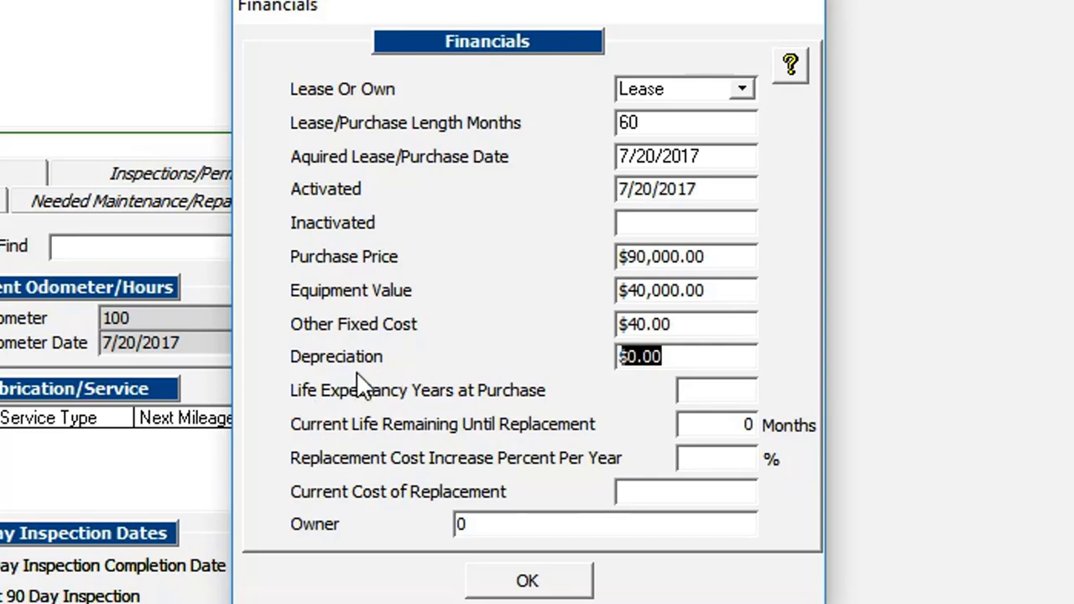
{"action": "type", "text": "5"}
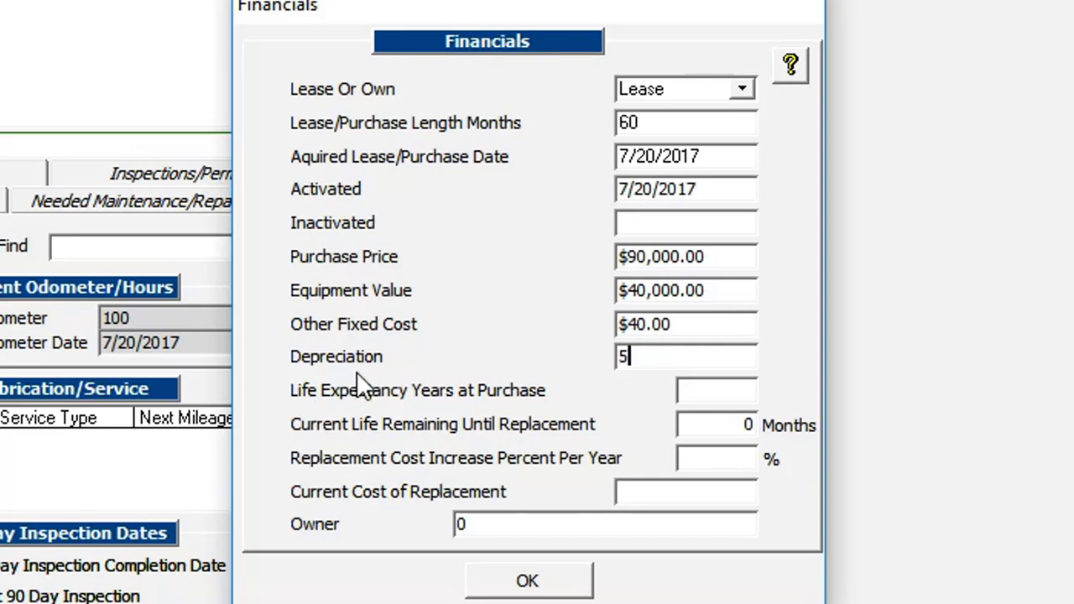
{"action": "type", "text": "00000"}
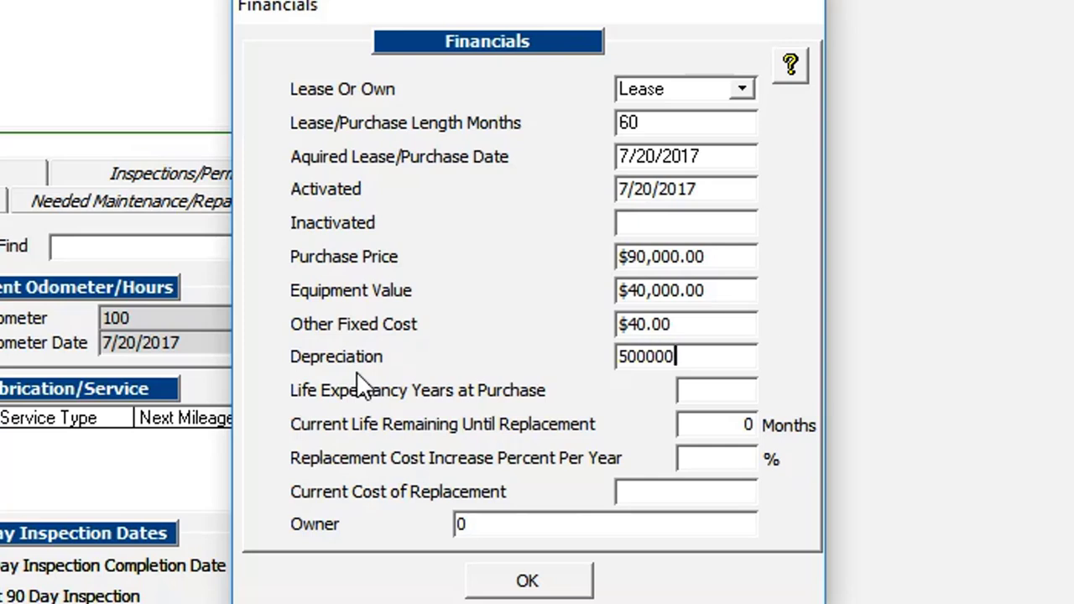
{"action": "left_click", "coordinate": [720, 388]}
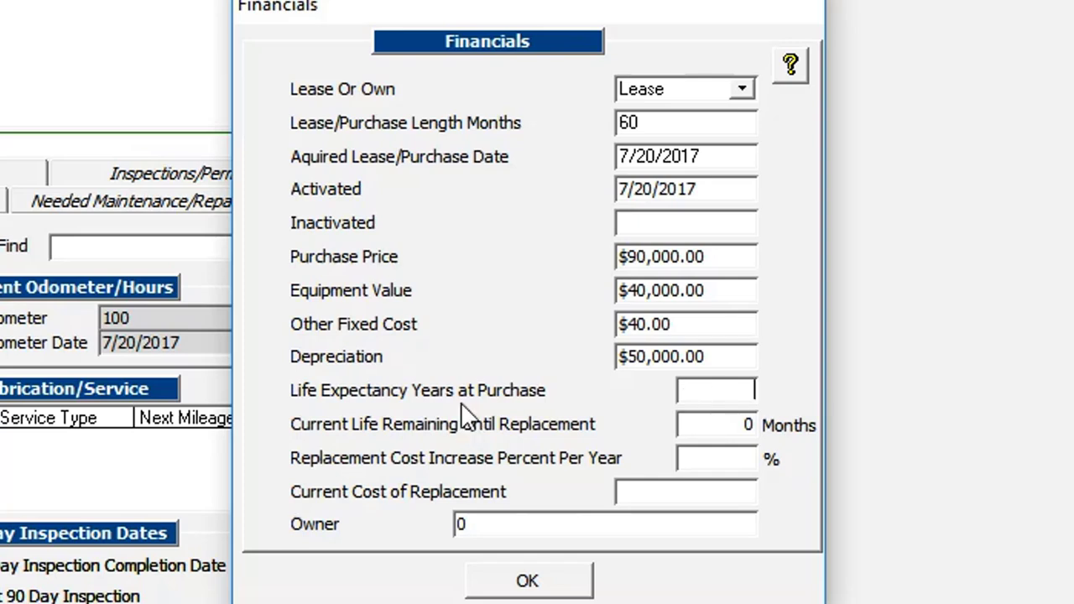
{"action": "type", "text": "10"}
{"action": "left_click", "coordinate": [732, 430]}
{"action": "mouse_move", "coordinate": [498, 464]}
{"action": "left_click", "coordinate": [732, 460]}
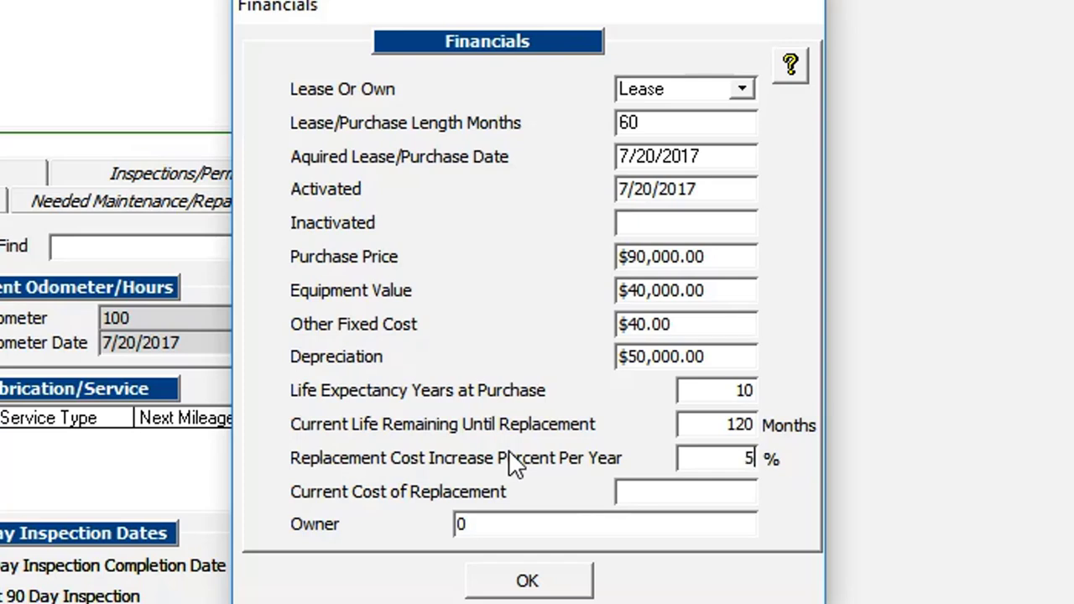
{"action": "left_click", "coordinate": [652, 492]}
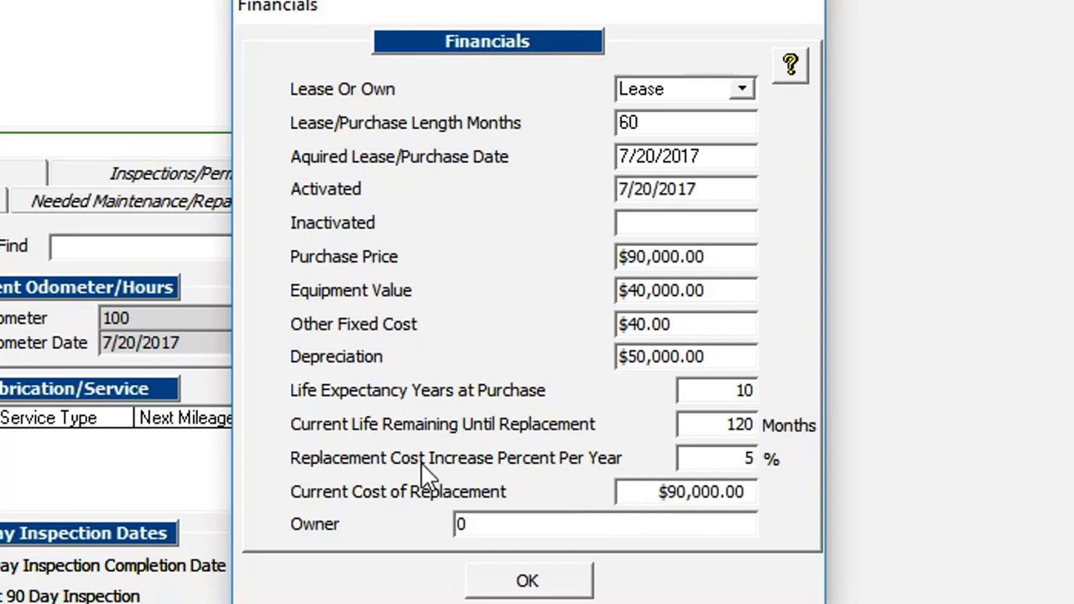
{"action": "left_click", "coordinate": [422, 462]}
{"action": "left_click", "coordinate": [628, 492]}
{"action": "left_click", "coordinate": [736, 390]}
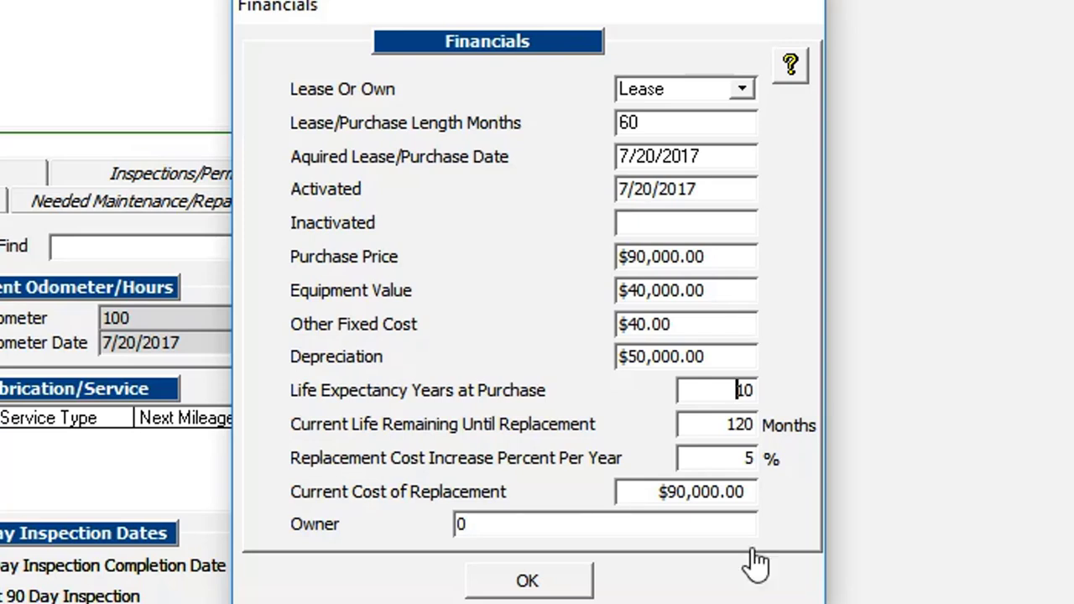
{"action": "left_click_drag", "start_coordinate": [655, 493], "coordinate": [784, 481]}
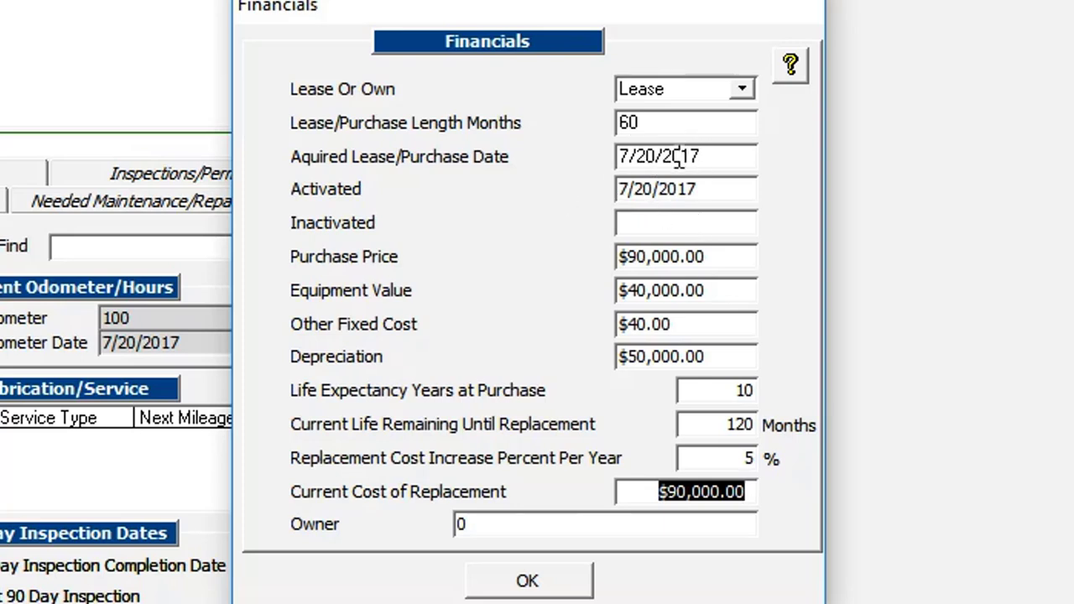
{"action": "left_click_drag", "start_coordinate": [682, 156], "coordinate": [700, 156]}
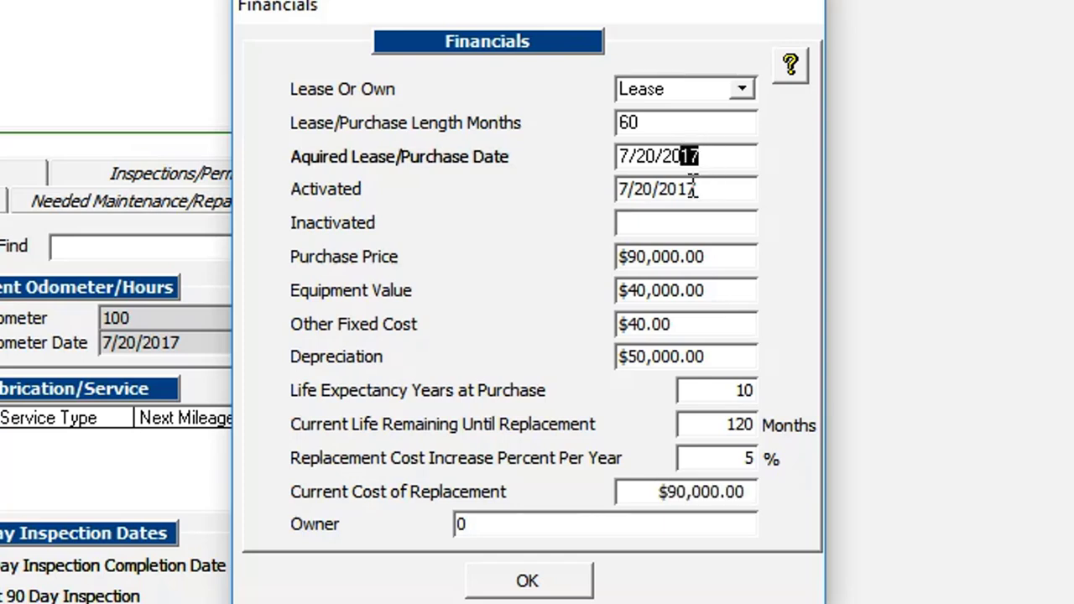
{"action": "type", "text": "12"}
{"action": "left_click", "coordinate": [724, 192]}
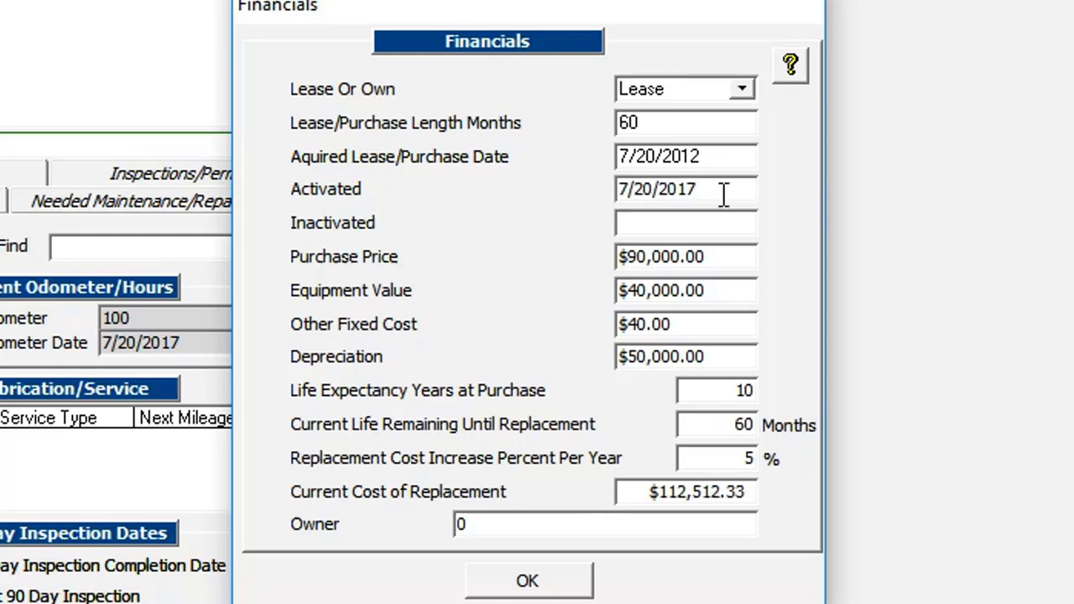
{"action": "left_click_drag", "start_coordinate": [629, 492], "coordinate": [772, 492]}
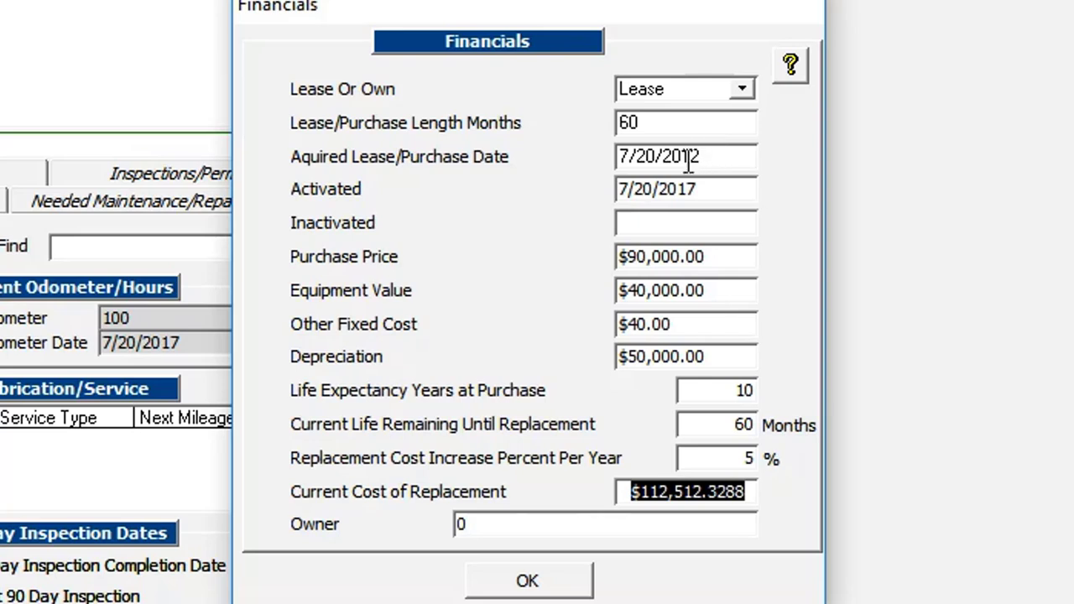
{"action": "left_click", "coordinate": [737, 156]}
{"action": "key", "text": "shift+Left"}
{"action": "key", "text": "shift+Left"}
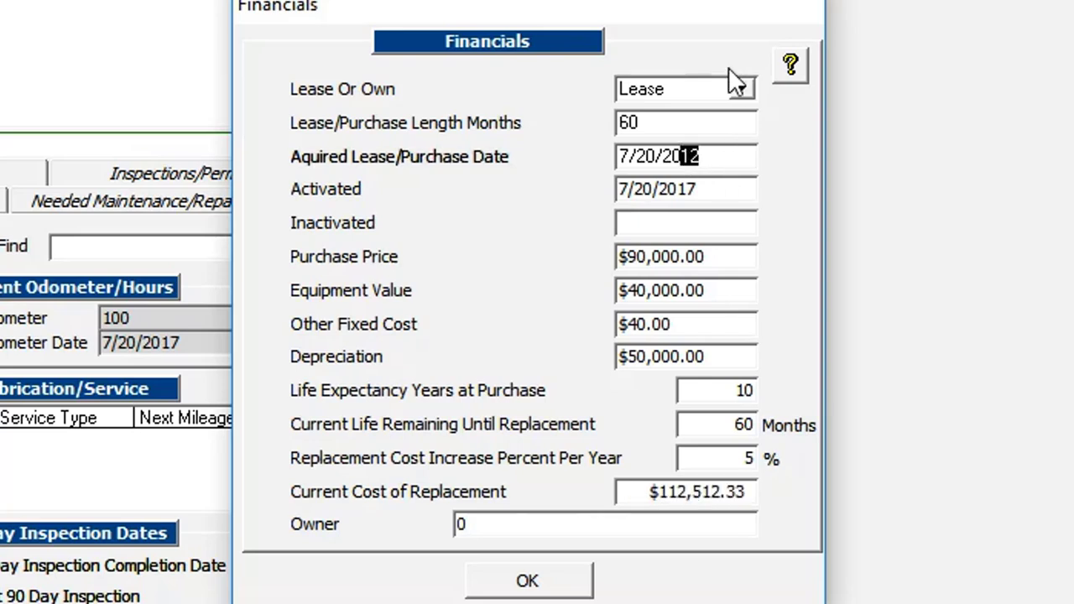
{"action": "type", "text": "17"}
{"action": "left_click", "coordinate": [736, 199]}
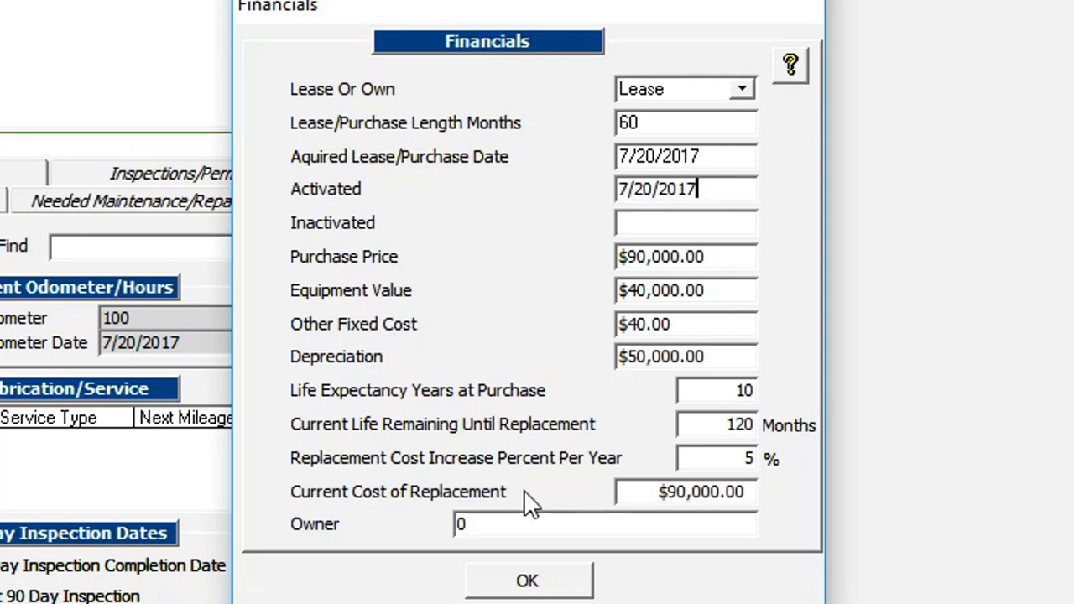
{"action": "double_click", "coordinate": [482, 524]}
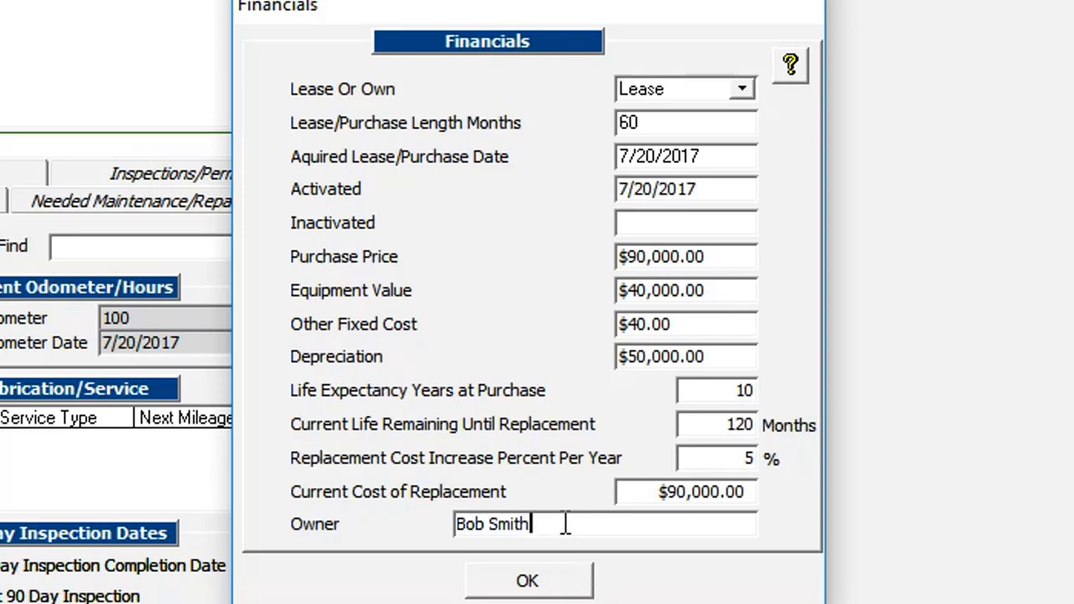
{"action": "left_click", "coordinate": [529, 584]}
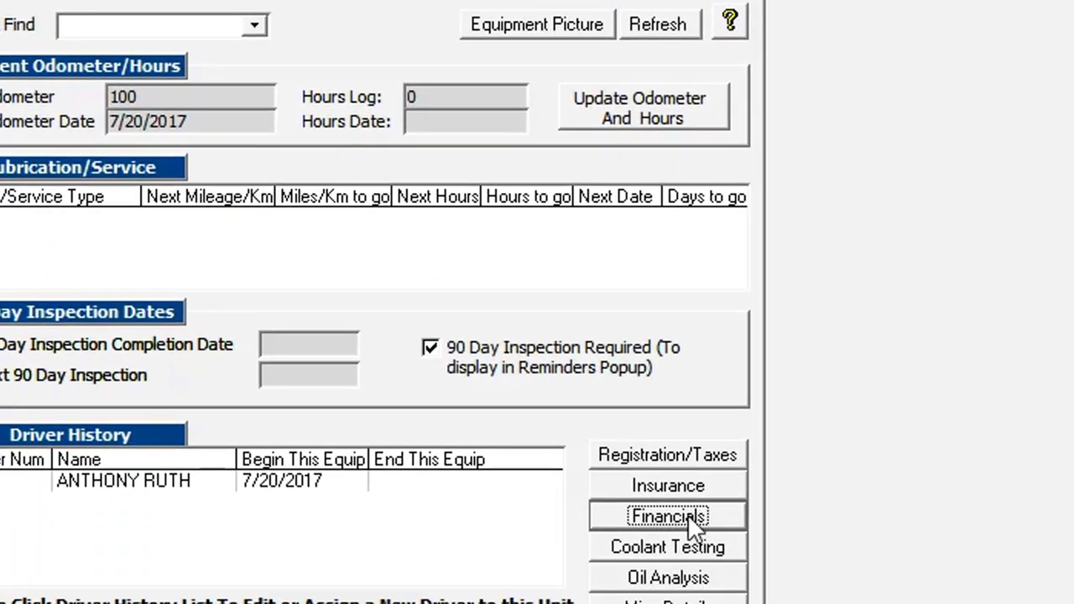
Enter coolant results of freeze point 23, pH 4 and nitrate 10, then save them
{"action": "left_click", "coordinate": [663, 545]}
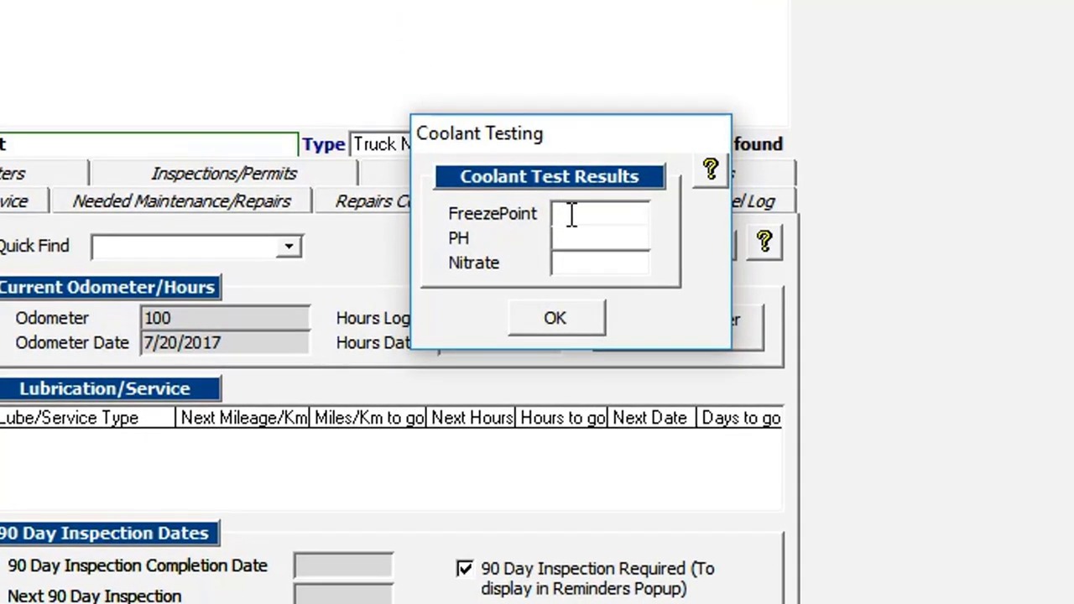
{"action": "left_click", "coordinate": [613, 243]}
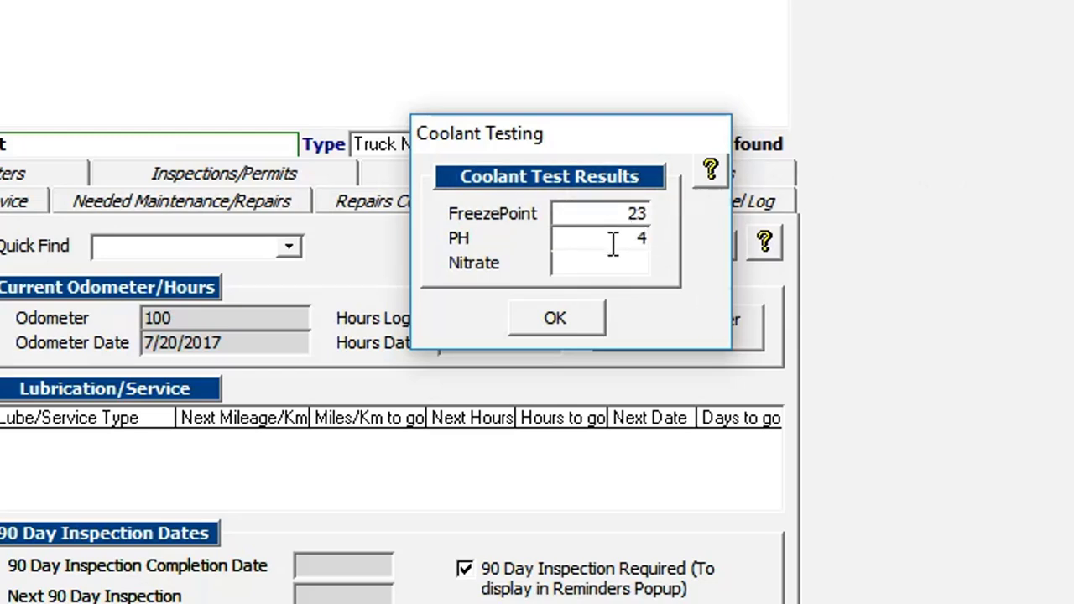
{"action": "left_click", "coordinate": [611, 259]}
{"action": "type", "text": "10"}
{"action": "left_click", "coordinate": [602, 237]}
{"action": "mouse_move", "coordinate": [595, 139]}
{"action": "left_mouse_down"}
{"action": "mouse_move", "coordinate": [592, 152]}
{"action": "mouse_move", "coordinate": [590, 143]}
{"action": "left_mouse_up"}
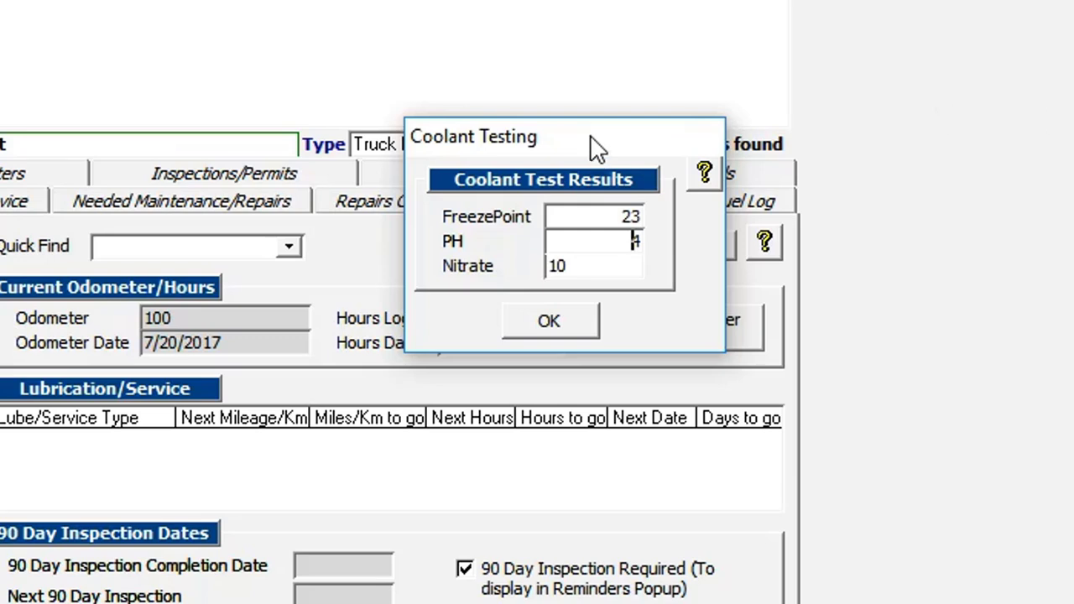
{"action": "left_click", "coordinate": [549, 323]}
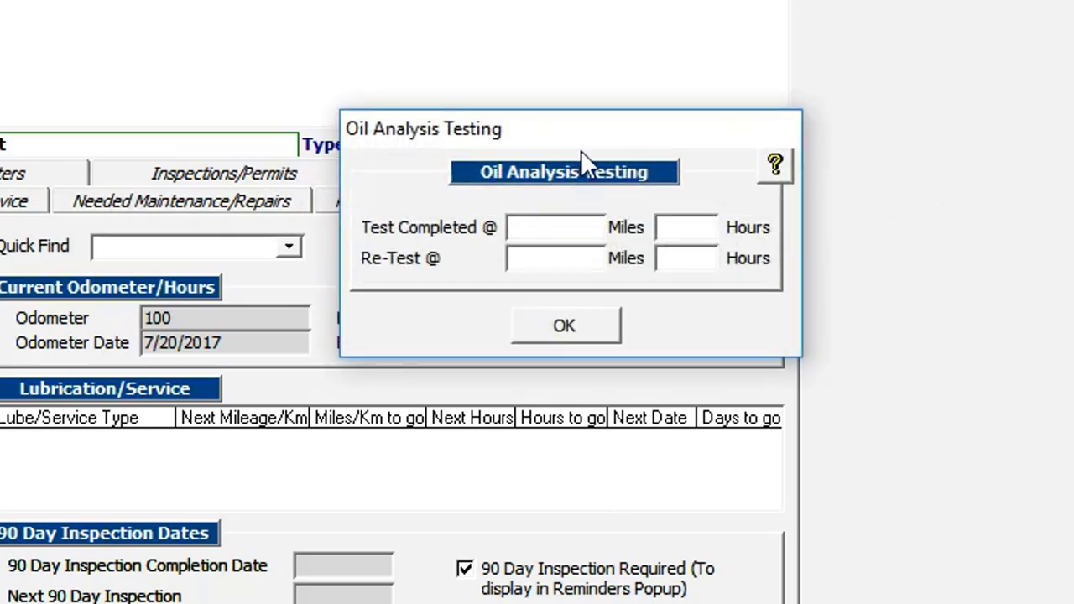
{"action": "left_click_drag", "start_coordinate": [587, 132], "coordinate": [566, 134]}
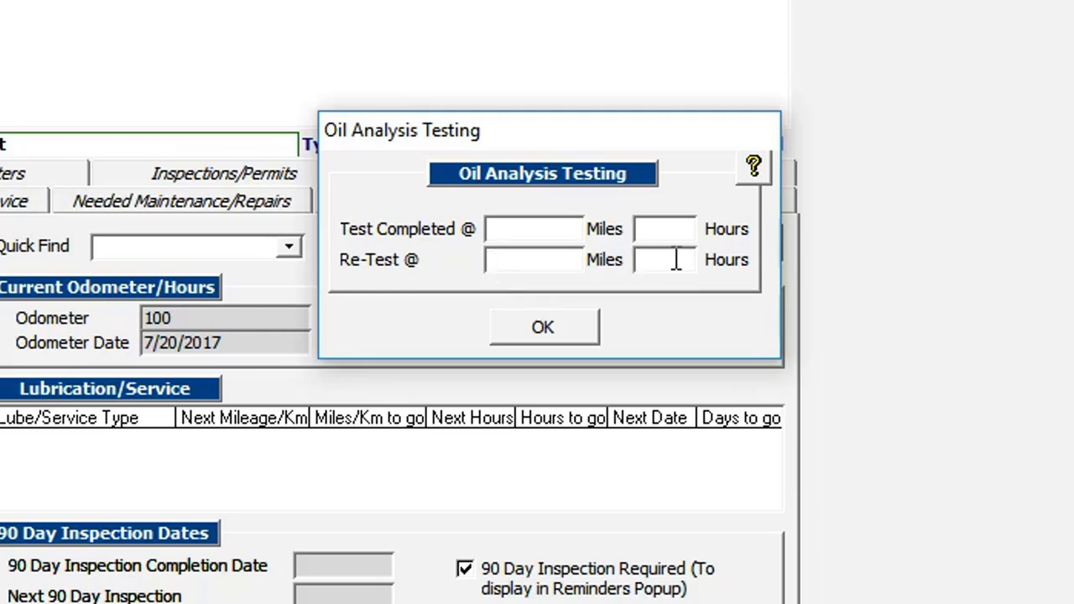
{"action": "left_click_drag", "start_coordinate": [643, 149], "coordinate": [612, 140]}
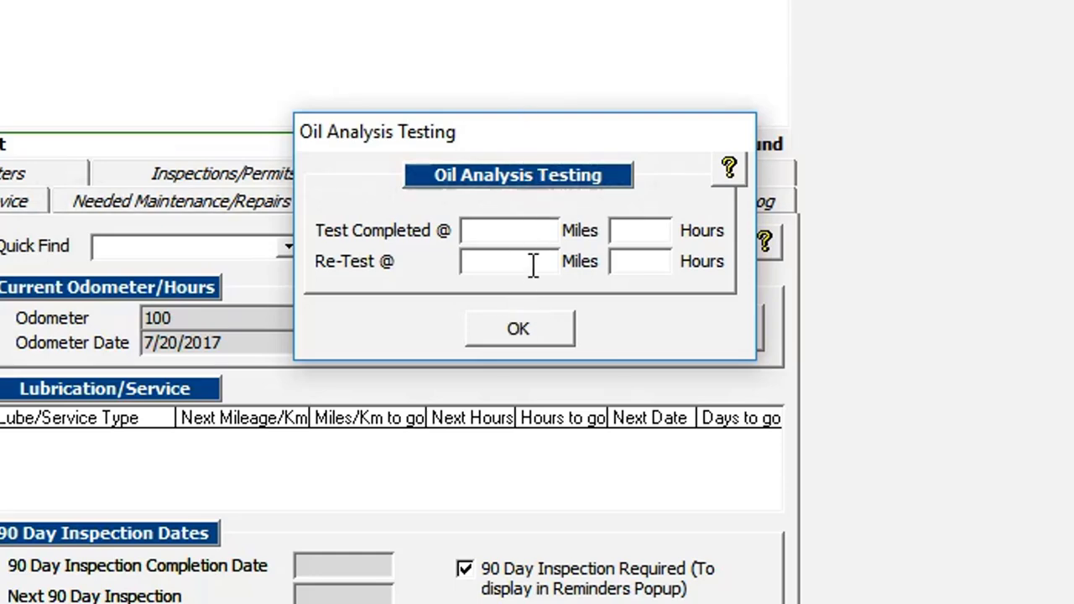
{"action": "left_click", "coordinate": [532, 328]}
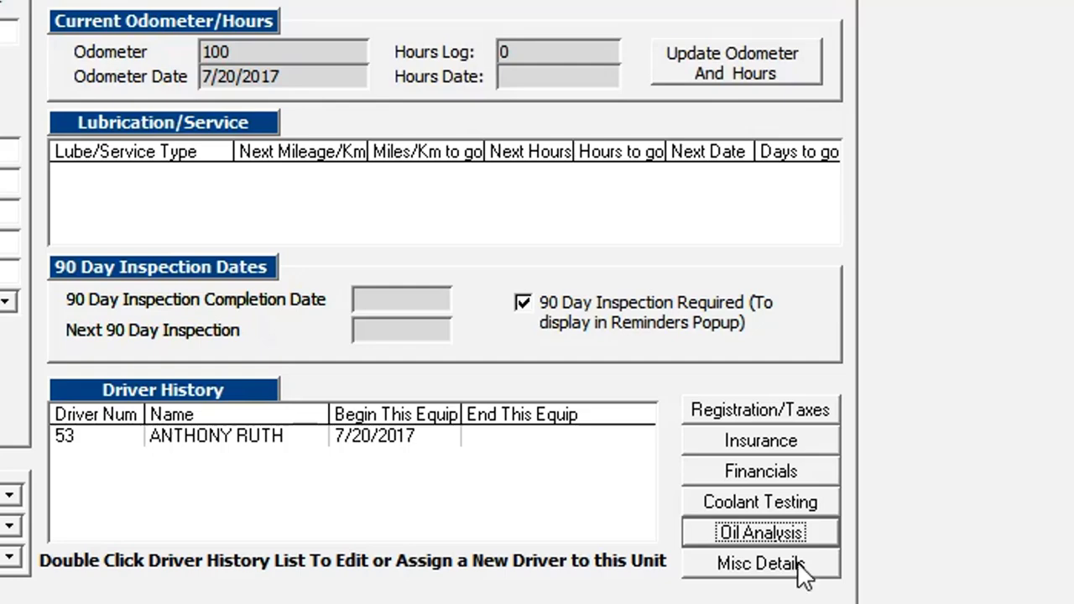
{"action": "left_click", "coordinate": [745, 564]}
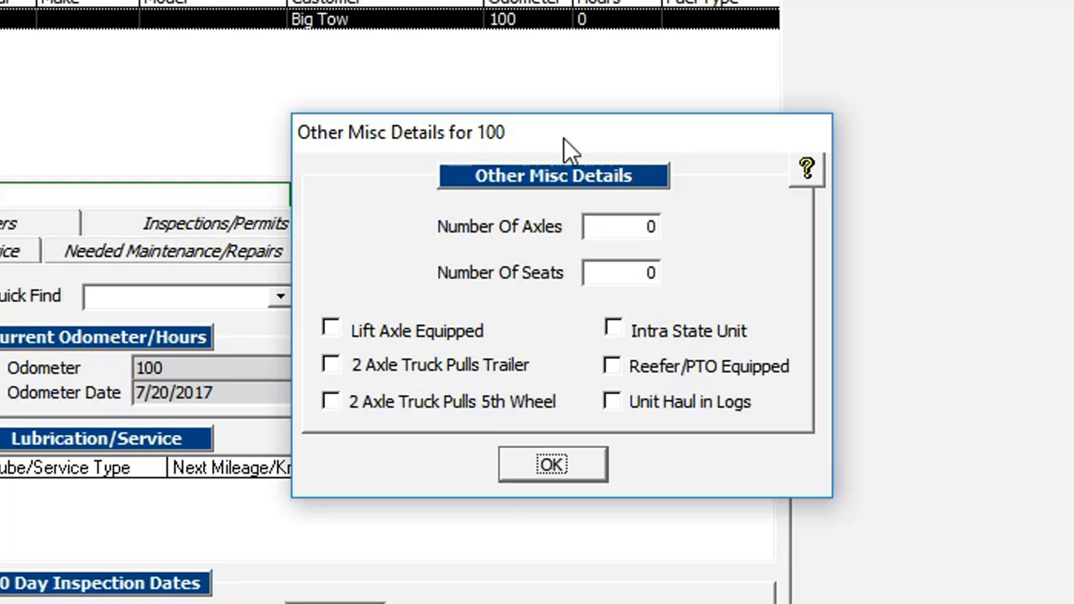
{"action": "left_click_drag", "start_coordinate": [563, 140], "coordinate": [504, 159]}
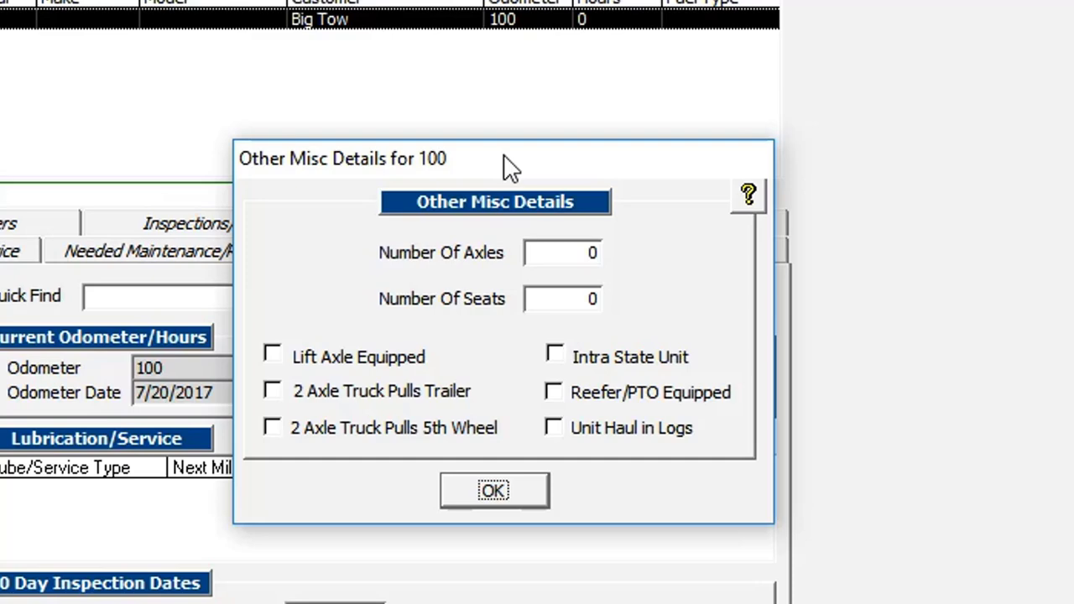
{"action": "left_click", "coordinate": [495, 493]}
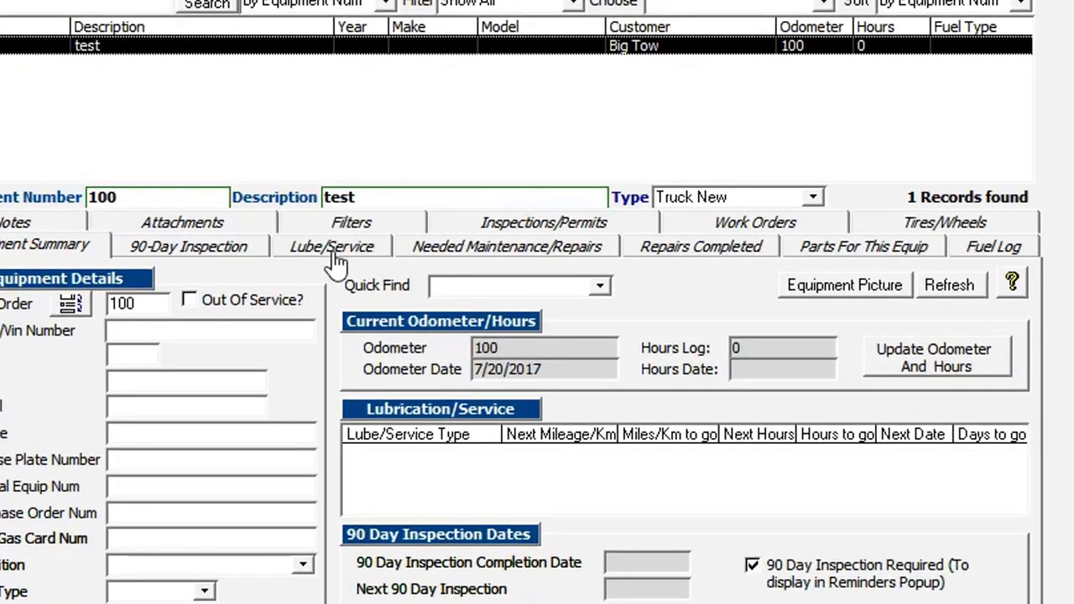
Go to equipment 100's Lube/Service page and review the existing service types list
{"action": "left_click", "coordinate": [336, 249]}
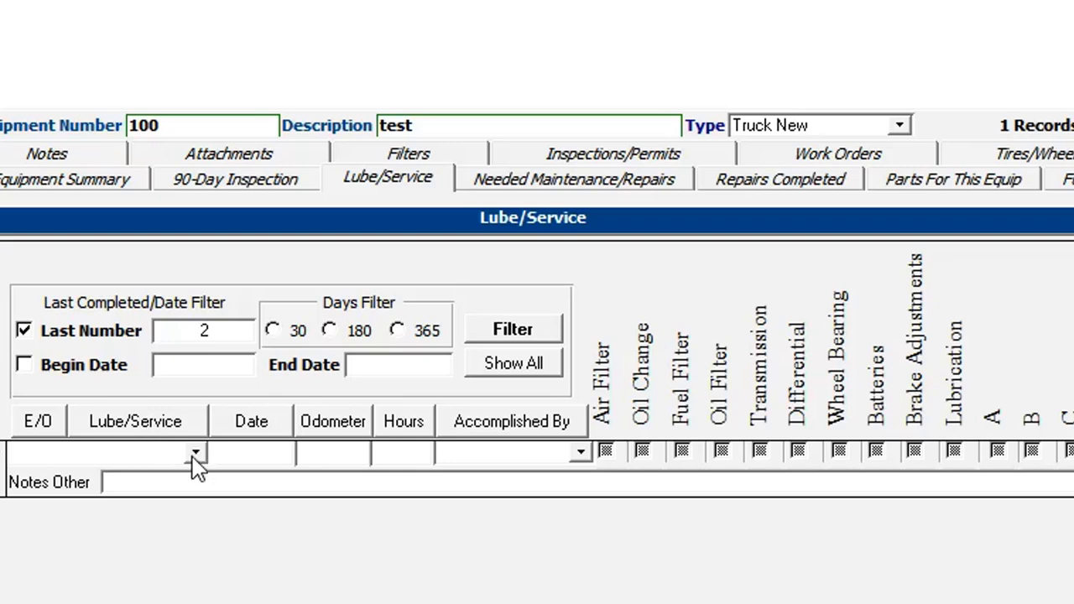
{"action": "left_click", "coordinate": [194, 454]}
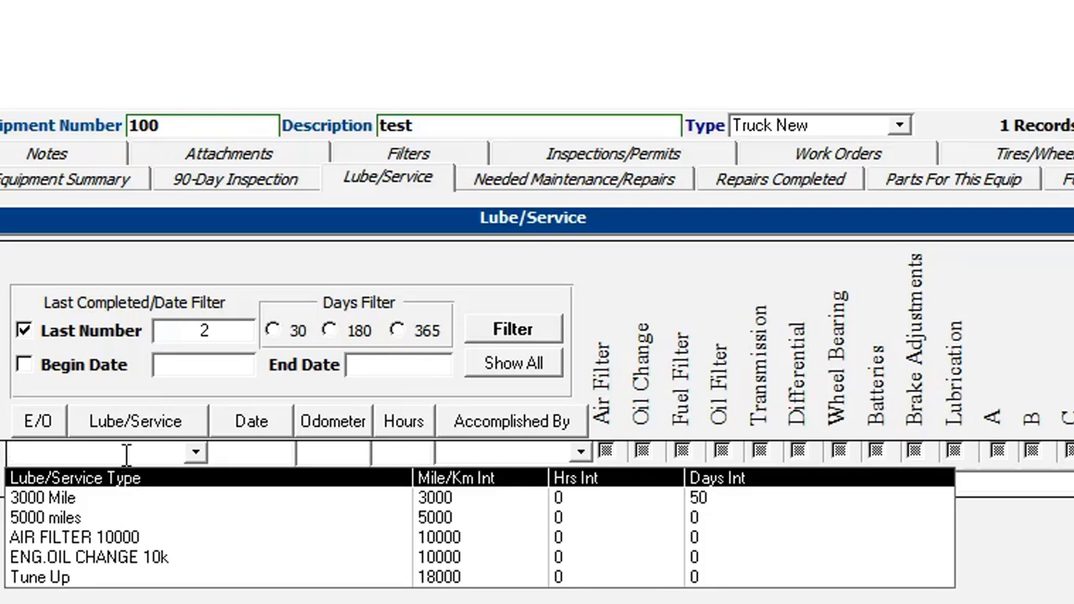
{"action": "left_click", "coordinate": [118, 599]}
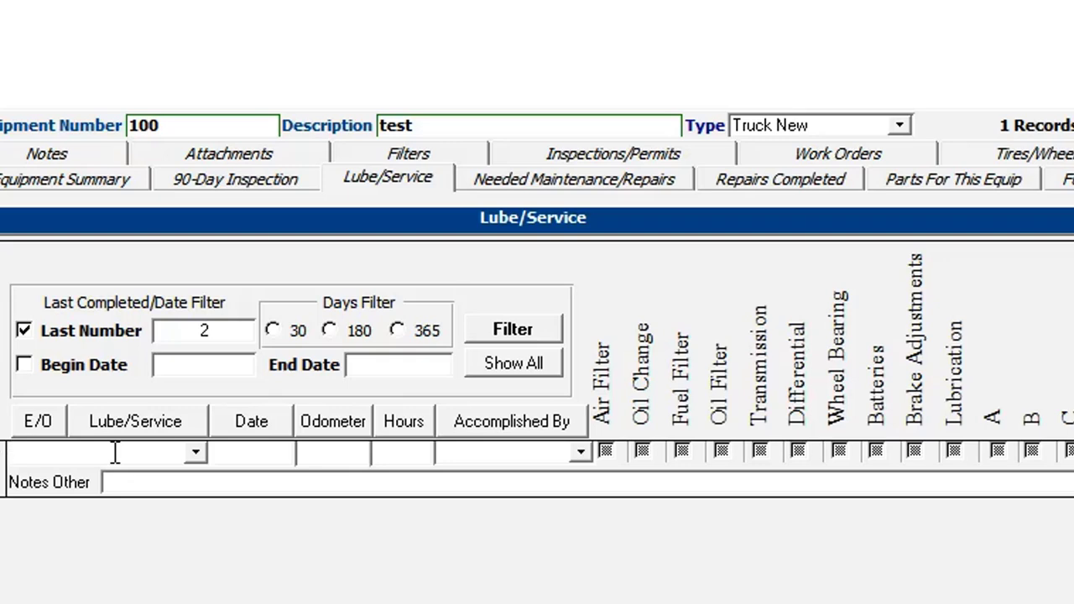
Add a new '10000 Mile' service type with a 10000-mile interval, leaving hours and days blank
{"action": "type", "text": "10000"}
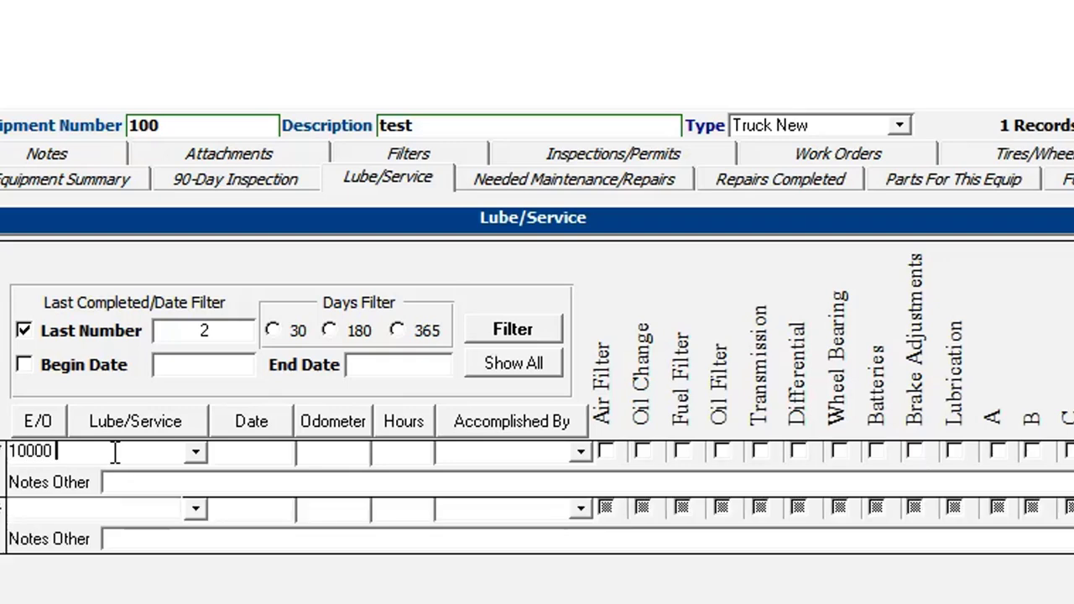
{"action": "type", "text": " Mile"}
{"action": "key", "text": "Tab"}
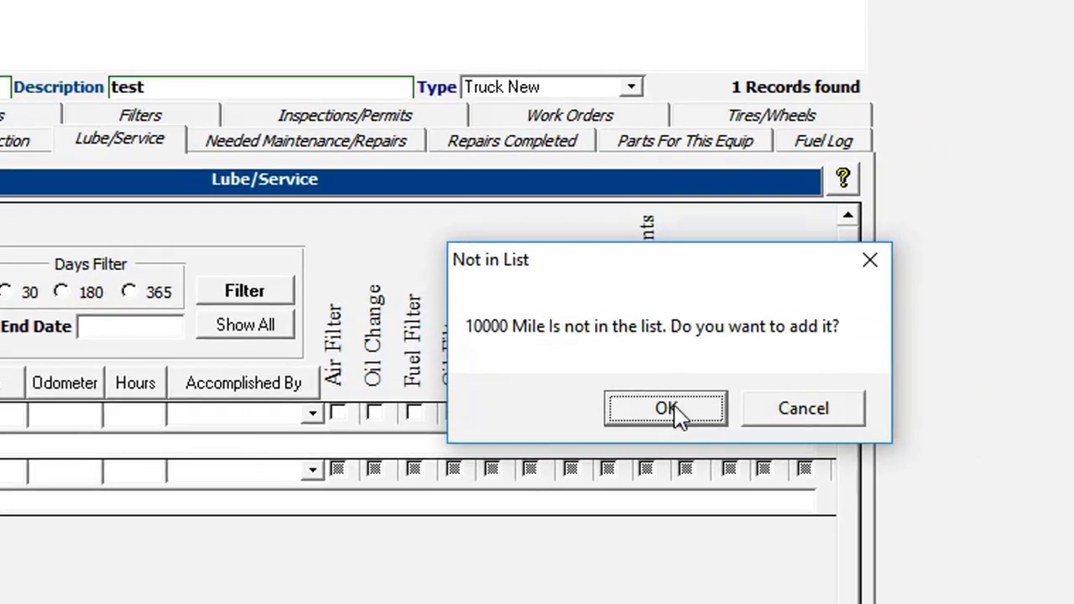
{"action": "left_click", "coordinate": [666, 409]}
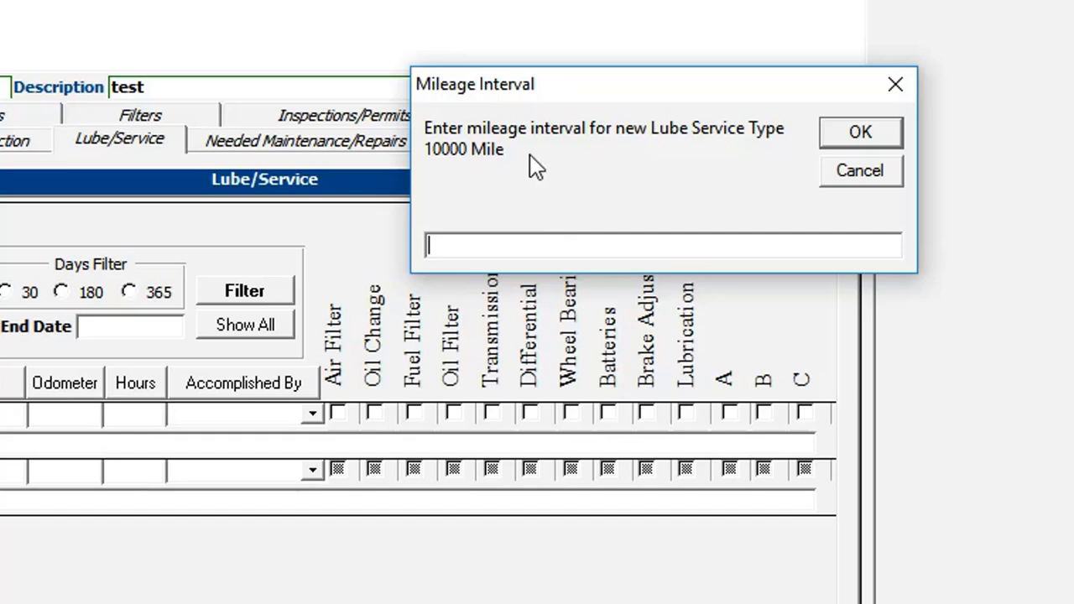
{"action": "left_click_drag", "start_coordinate": [533, 83], "coordinate": [368, 118]}
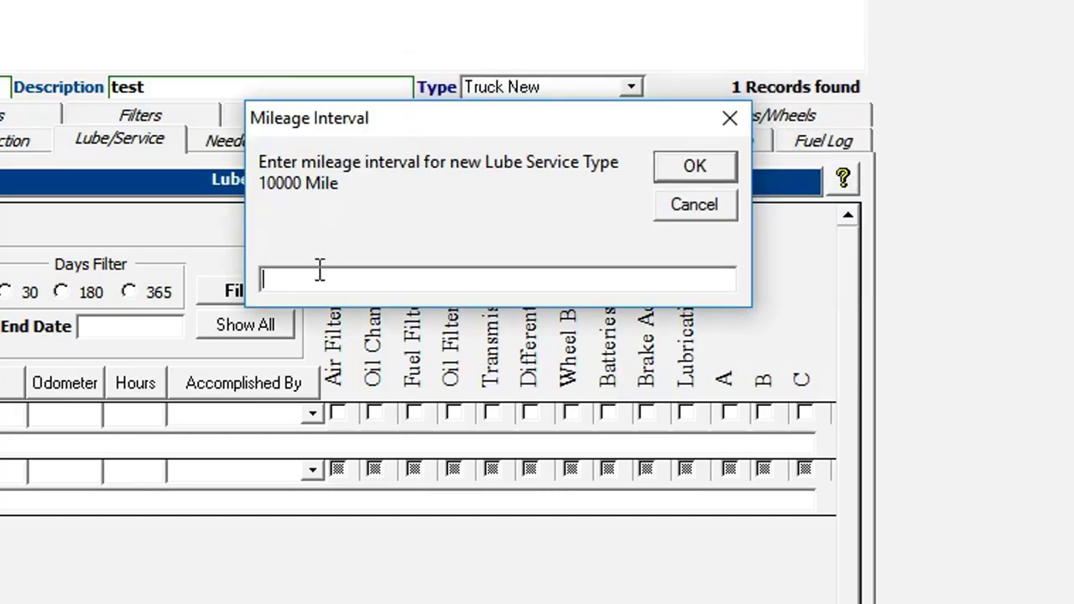
{"action": "type", "text": "10000"}
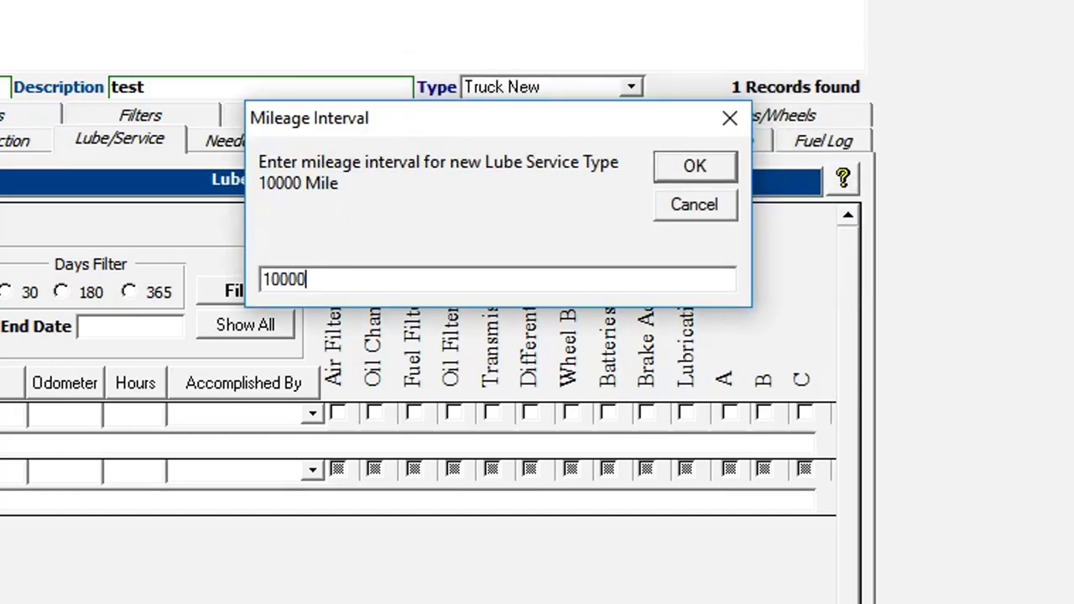
{"action": "left_click", "coordinate": [695, 167]}
{"action": "left_click_drag", "start_coordinate": [648, 98], "coordinate": [278, 124]}
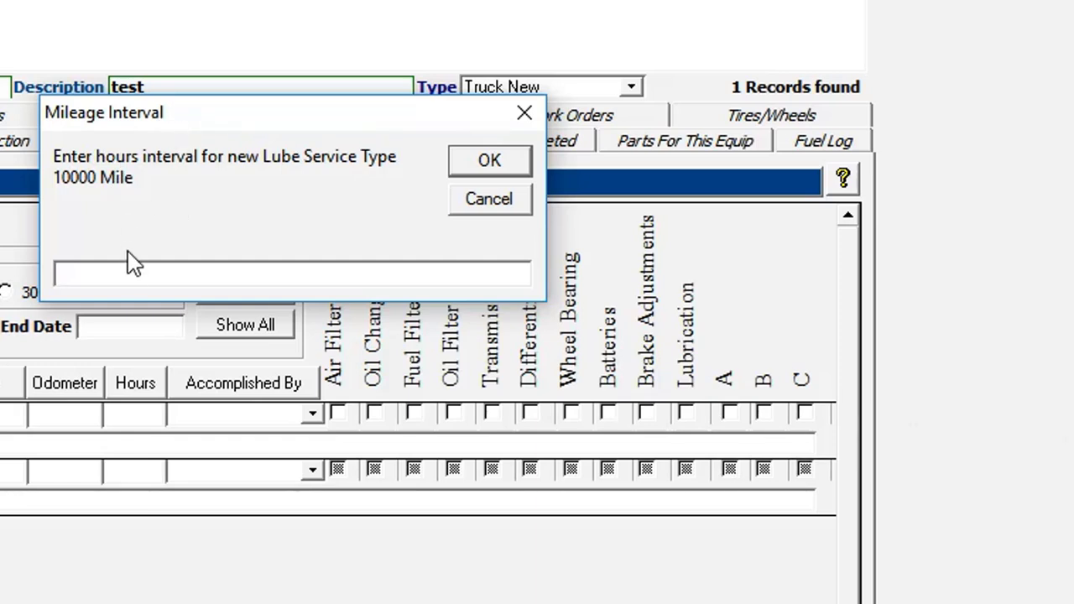
{"action": "left_click", "coordinate": [491, 161]}
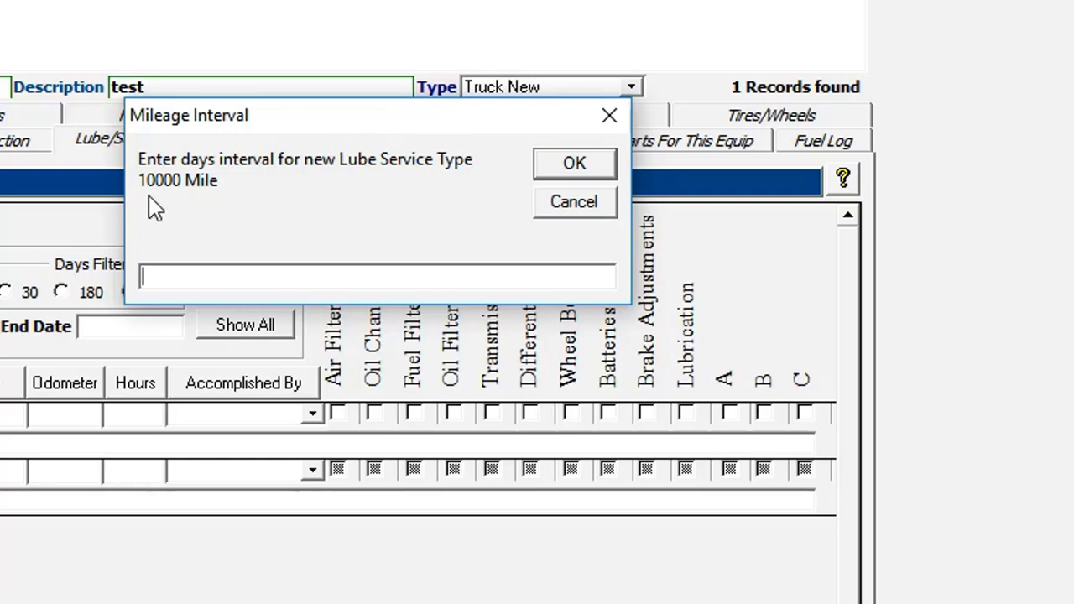
{"action": "mouse_move", "coordinate": [222, 123]}
{"action": "left_mouse_down"}
{"action": "mouse_move", "coordinate": [219, 144]}
{"action": "mouse_move", "coordinate": [221, 124]}
{"action": "left_mouse_up"}
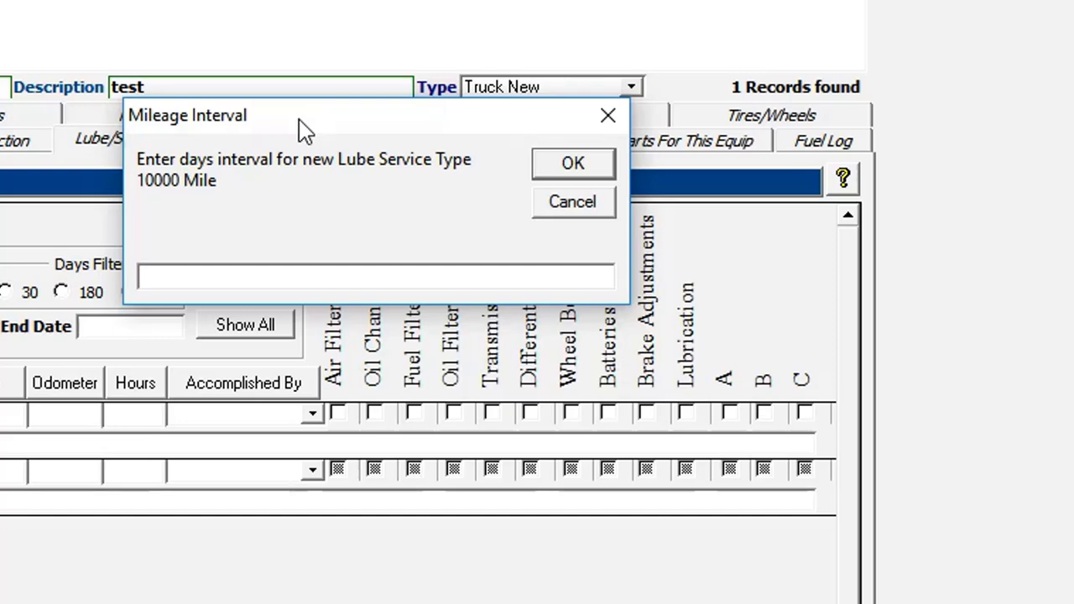
{"action": "left_click", "coordinate": [576, 168]}
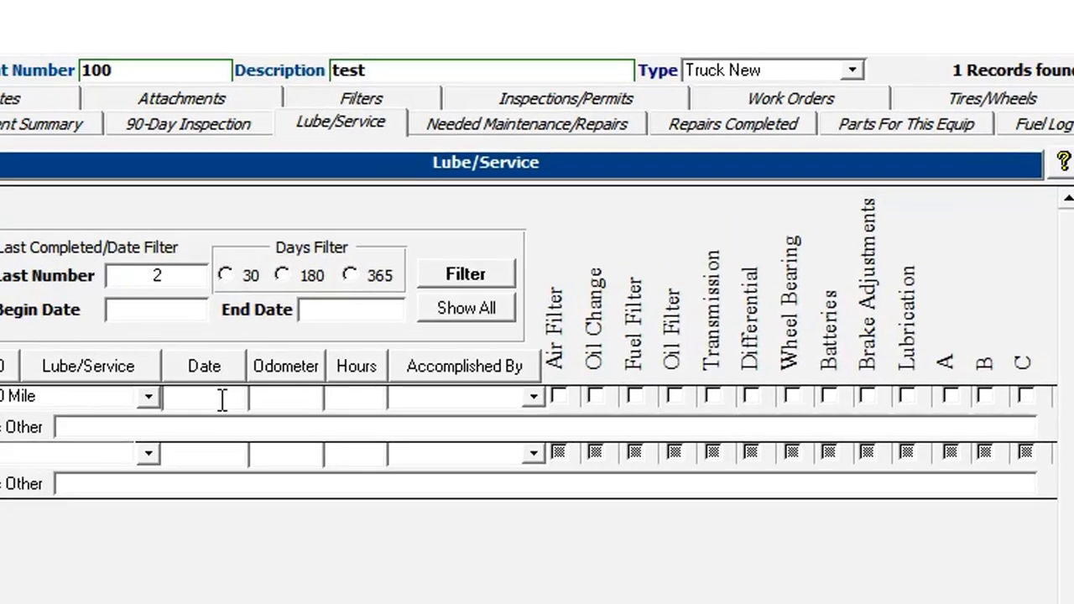
Date the entry 7/20/2017 at odometer 100 without updating the odometer, crediting the first technician
{"action": "left_click", "coordinate": [3, 414]}
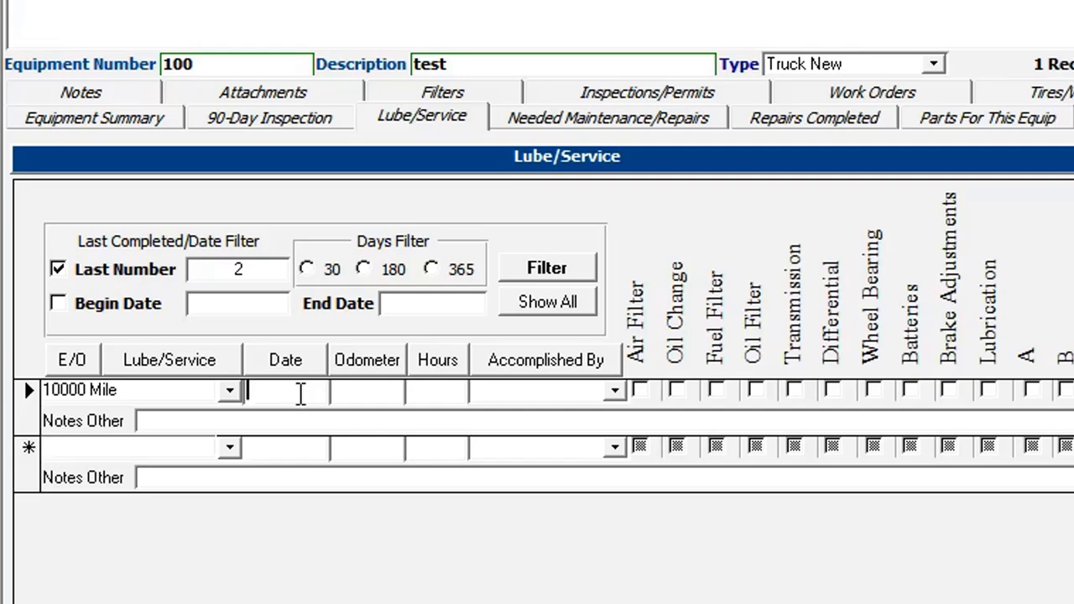
{"action": "double_click", "coordinate": [302, 396]}
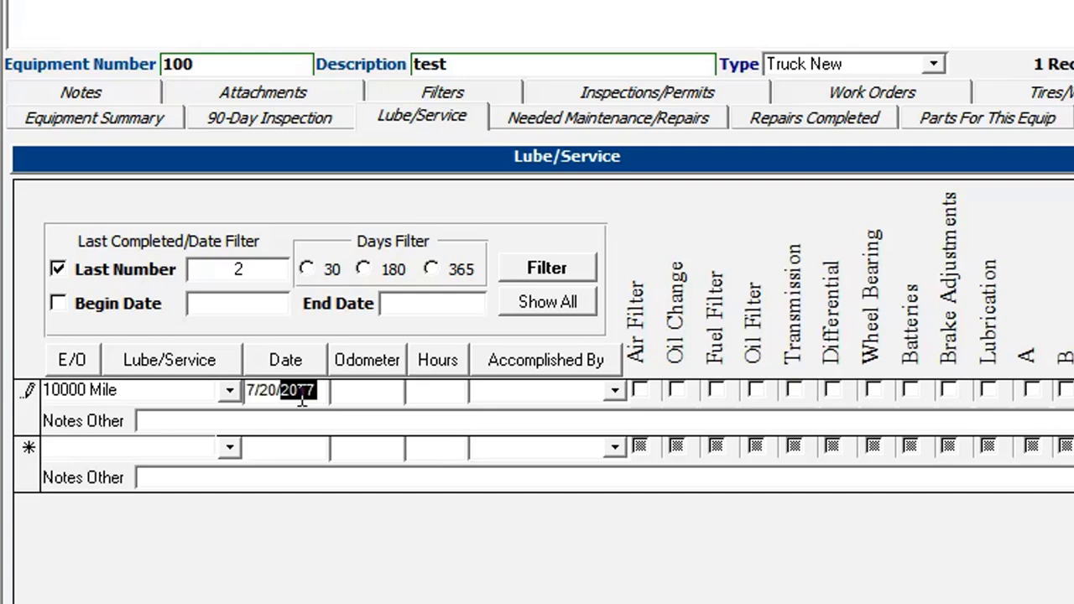
{"action": "left_click", "coordinate": [264, 396]}
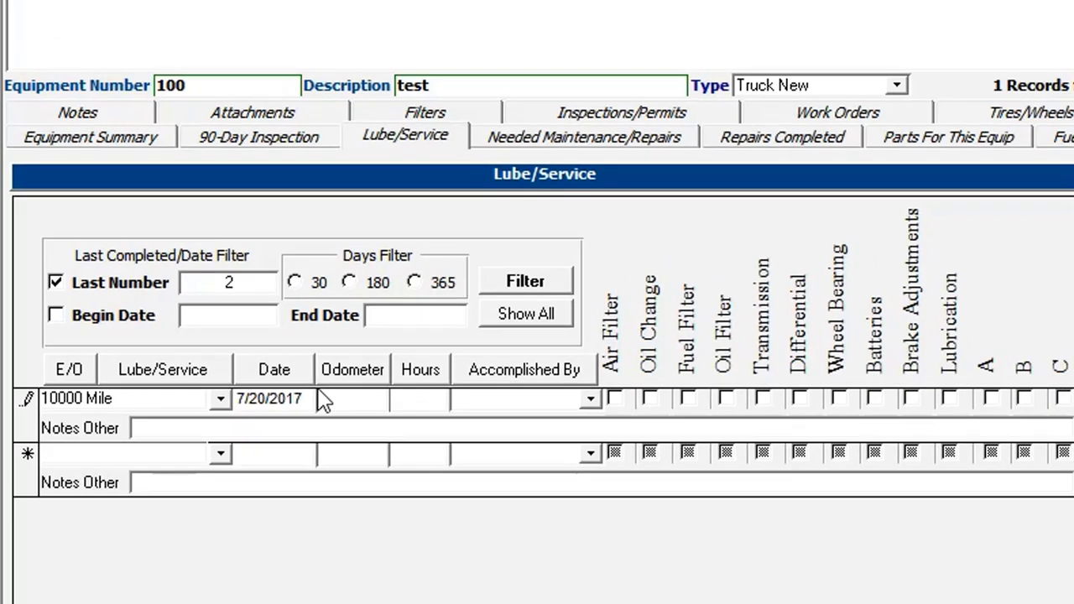
{"action": "type", "text": "100"}
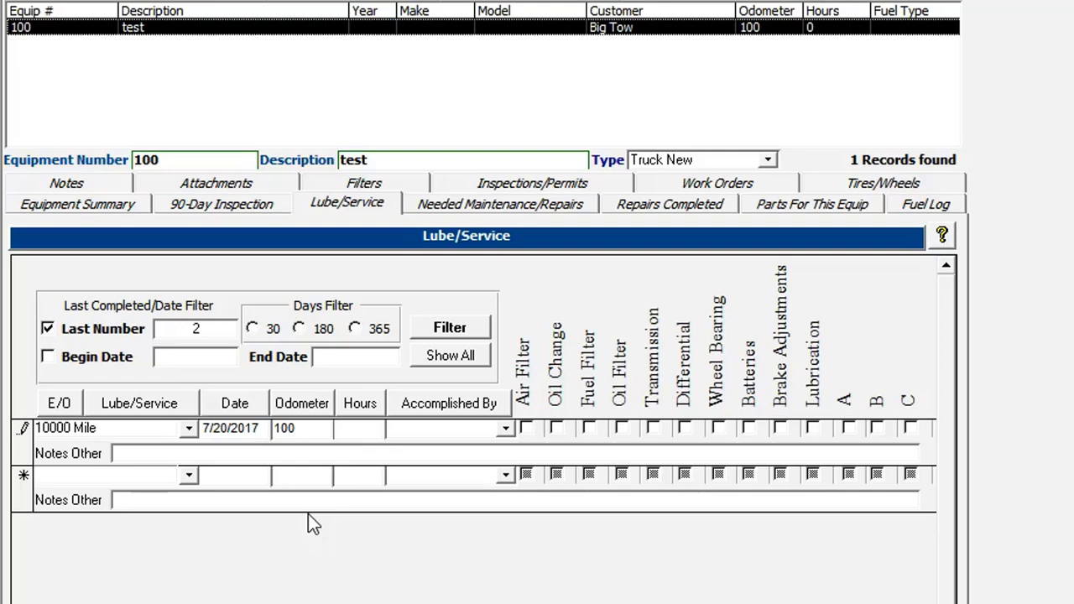
{"action": "key", "text": "Tab"}
{"action": "left_click_drag", "start_coordinate": [729, 302], "coordinate": [347, 299]}
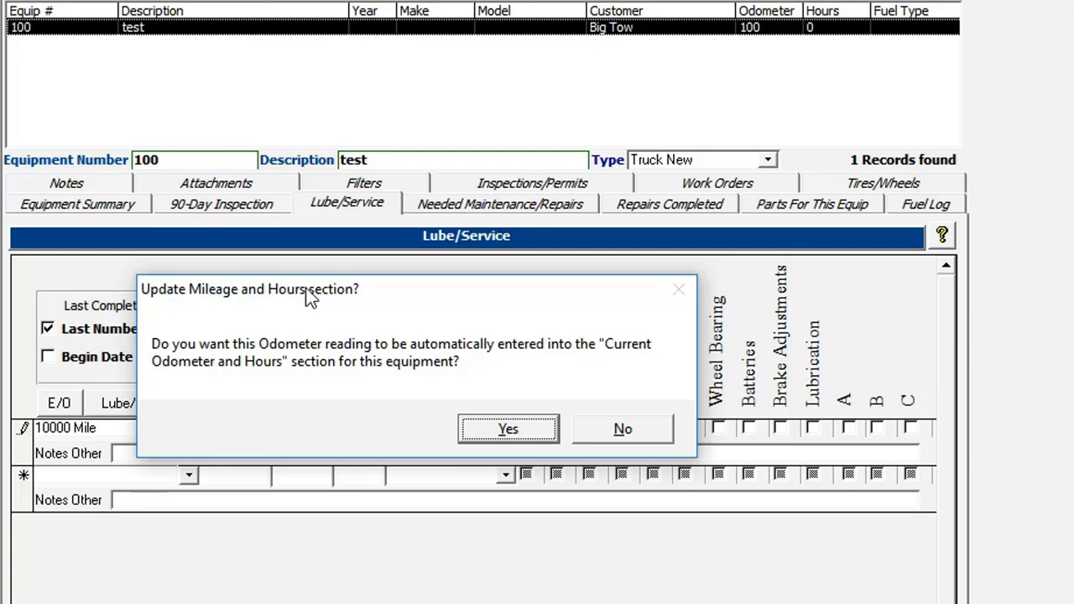
{"action": "left_click", "coordinate": [622, 430]}
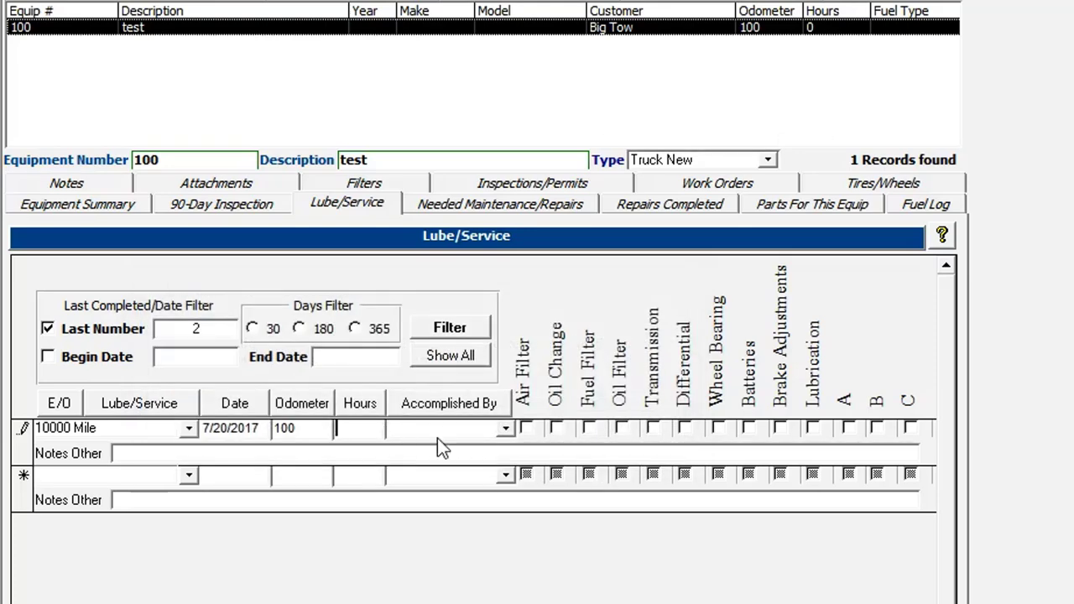
{"action": "left_click", "coordinate": [462, 429]}
{"action": "left_click", "coordinate": [505, 429]}
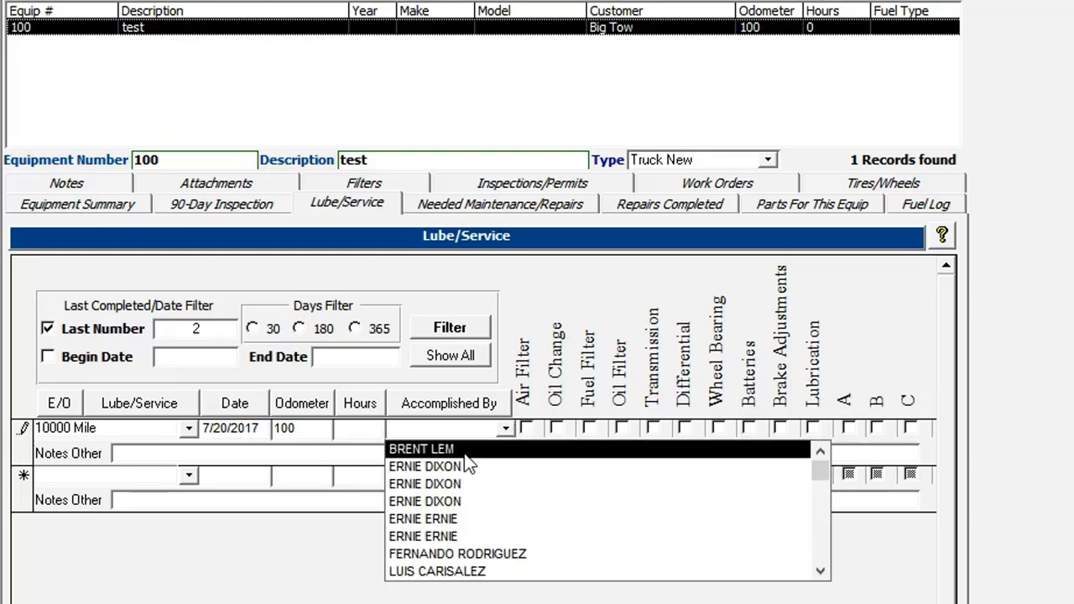
{"action": "left_click", "coordinate": [462, 449]}
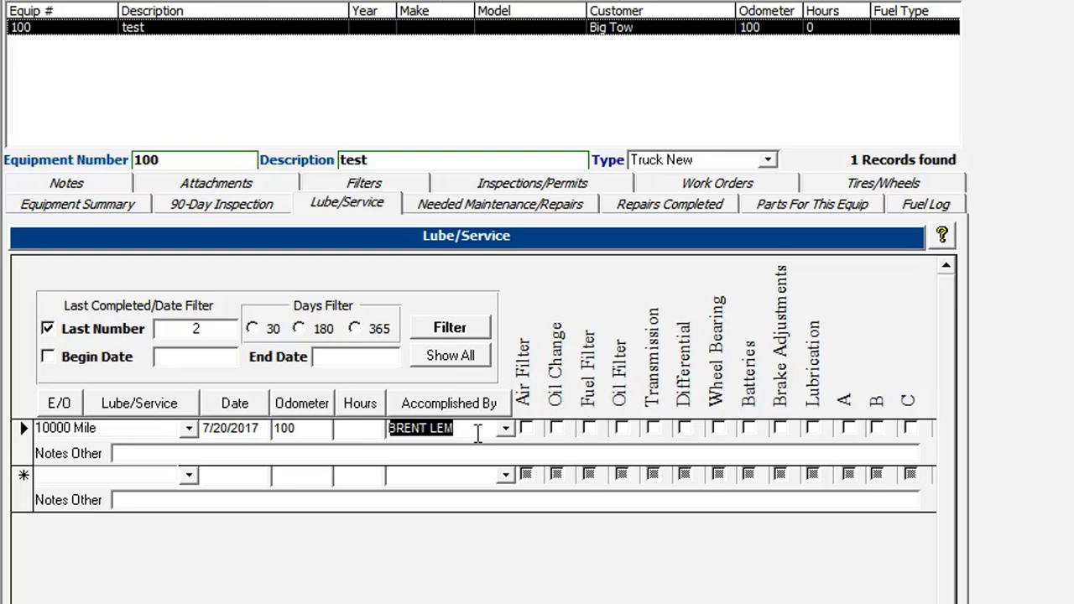
Tick air filter, fuel filter, transmission and differential, and add the note 'Initial Entry'
{"action": "left_click", "coordinate": [475, 432]}
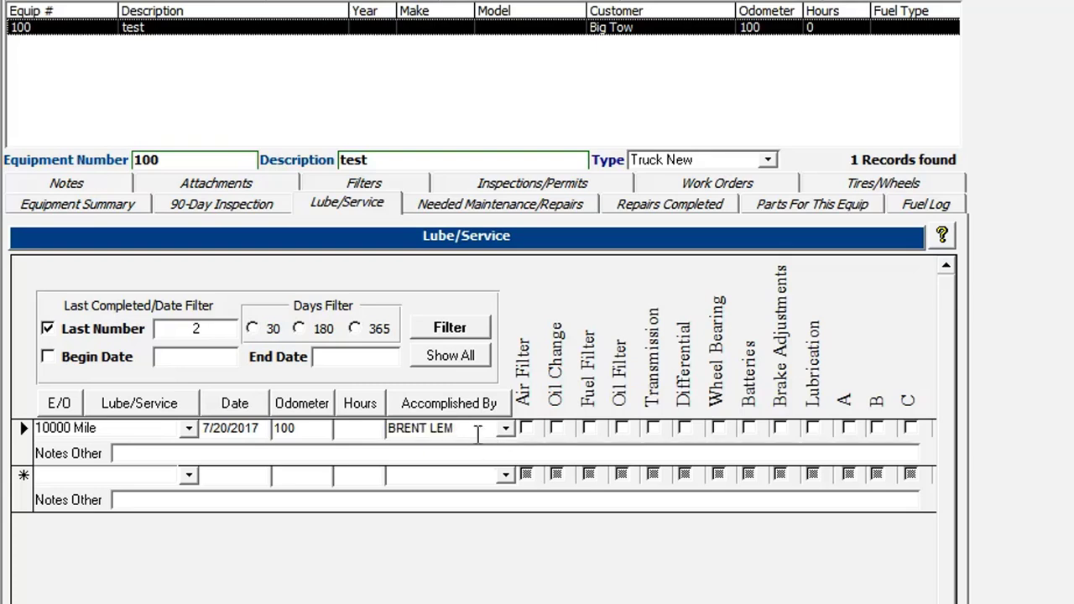
{"action": "left_click", "coordinate": [529, 429]}
{"action": "left_click", "coordinate": [661, 430]}
{"action": "left_click", "coordinate": [188, 454]}
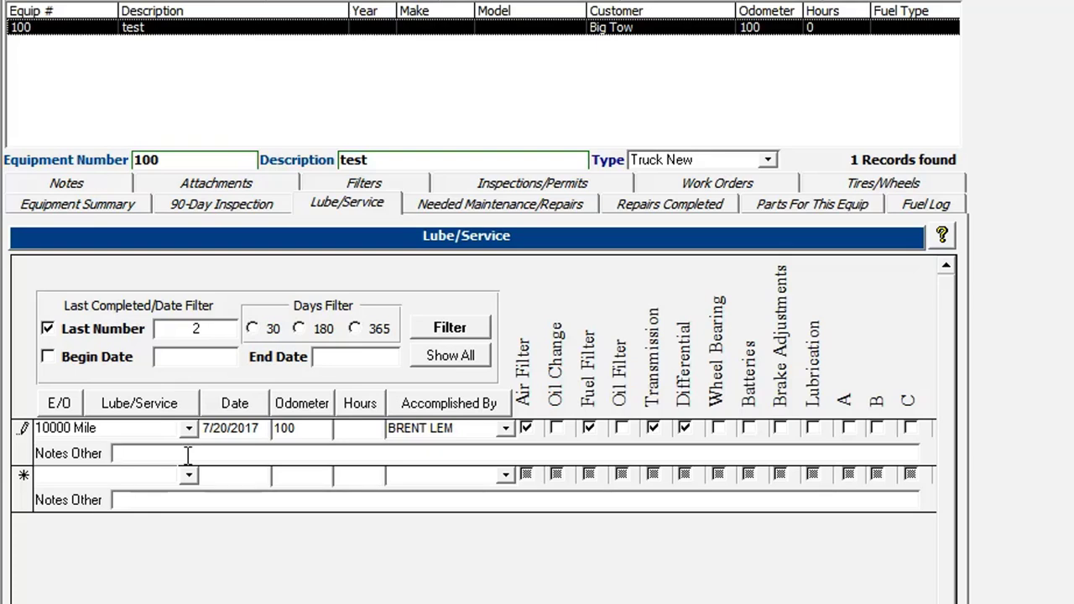
{"action": "type", "text": "Initial Entry"}
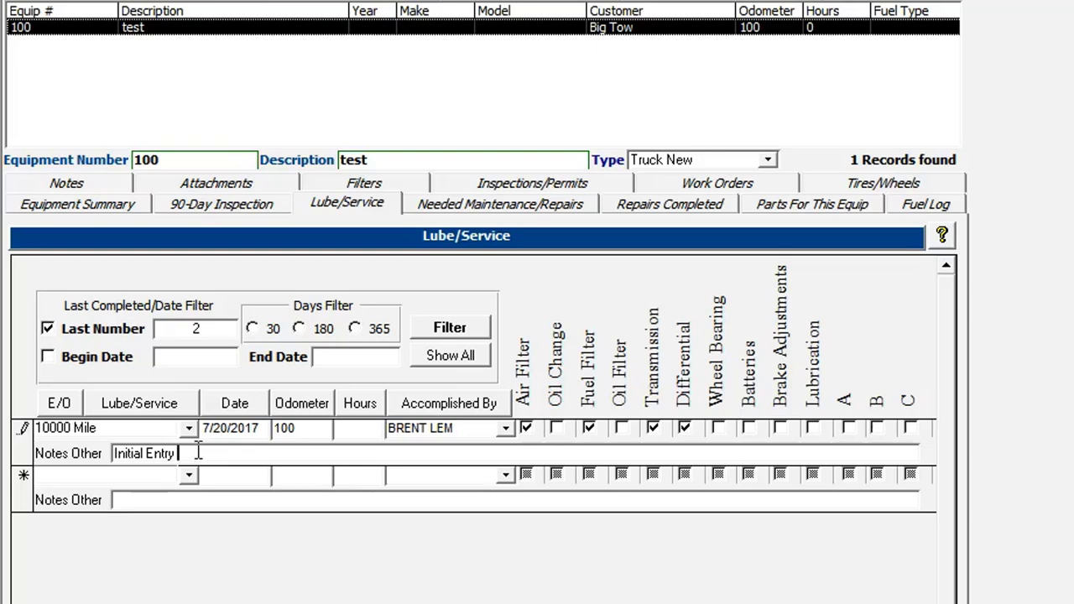
{"action": "left_click_drag", "start_coordinate": [178, 454], "coordinate": [66, 441]}
{"action": "left_click", "coordinate": [140, 459]}
{"action": "left_click_drag", "start_coordinate": [181, 456], "coordinate": [59, 442]}
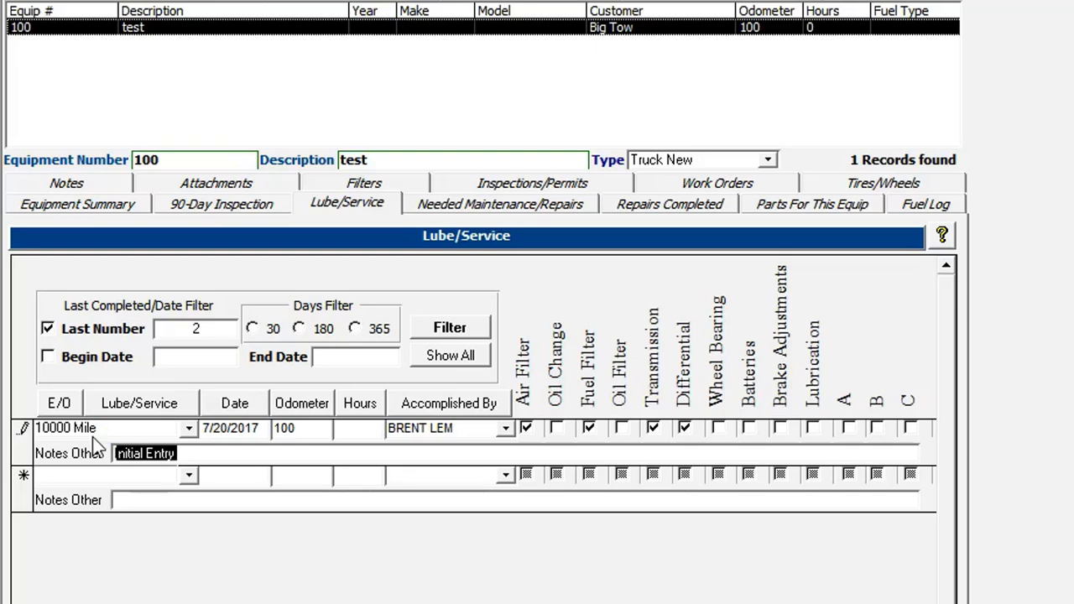
Add a 3000 Mile entry dated 7/20/2017 at odometer 100, declining the mileage update and crediting a technician
{"action": "left_click", "coordinate": [189, 476]}
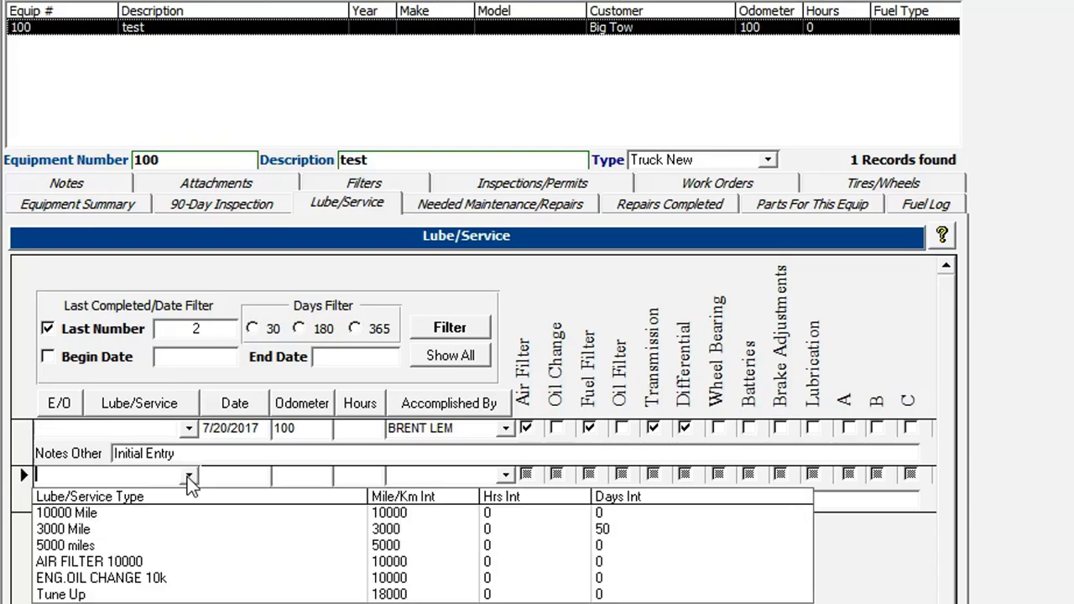
{"action": "left_click", "coordinate": [112, 530]}
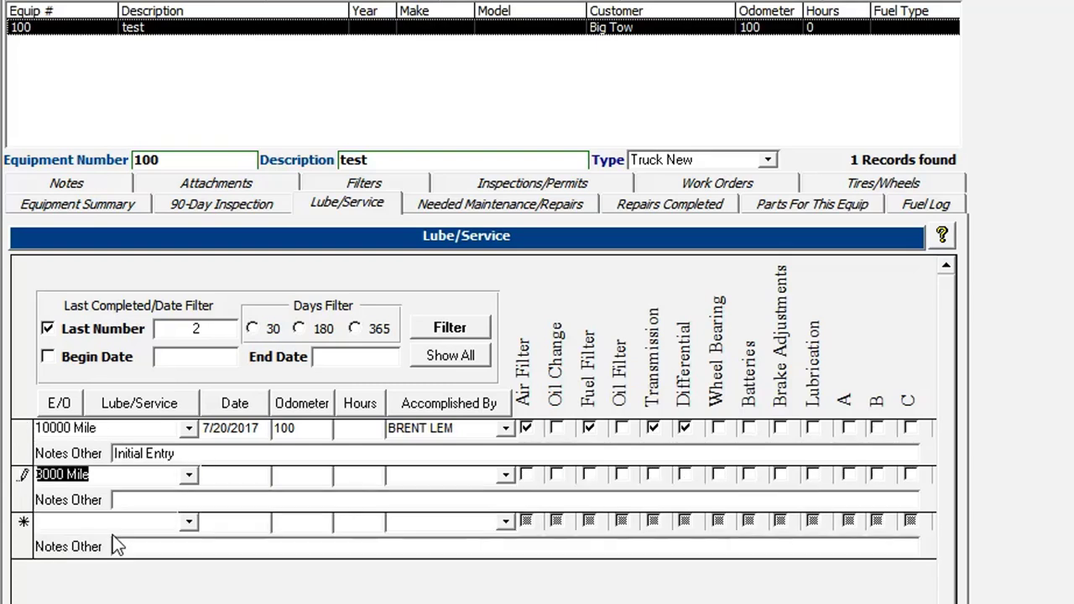
{"action": "left_click", "coordinate": [234, 477]}
{"action": "double_click", "coordinate": [233, 478]}
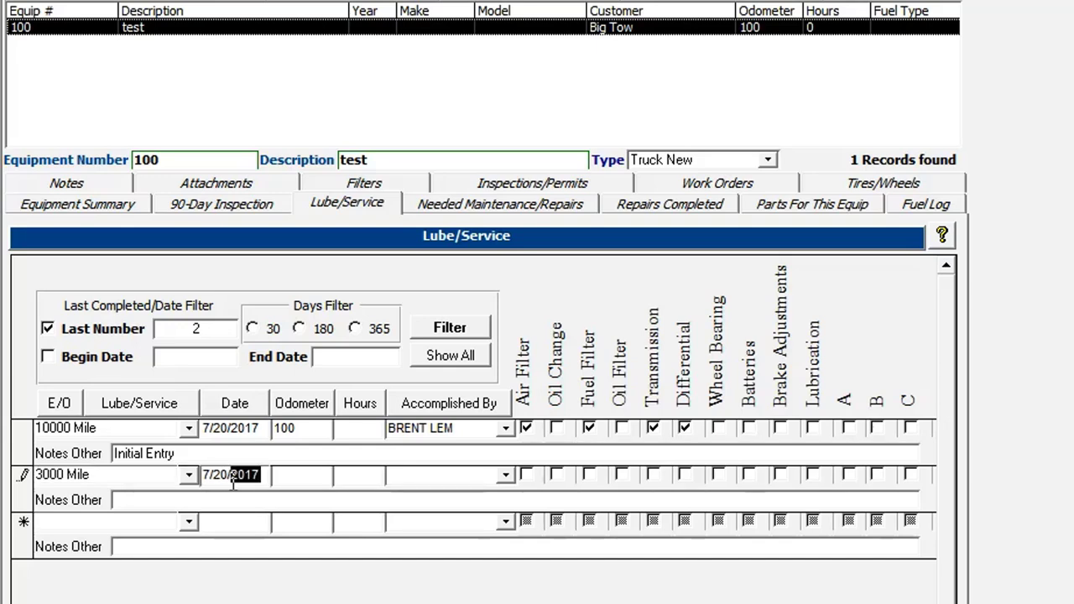
{"action": "left_click", "coordinate": [289, 476]}
{"action": "type", "text": "100"}
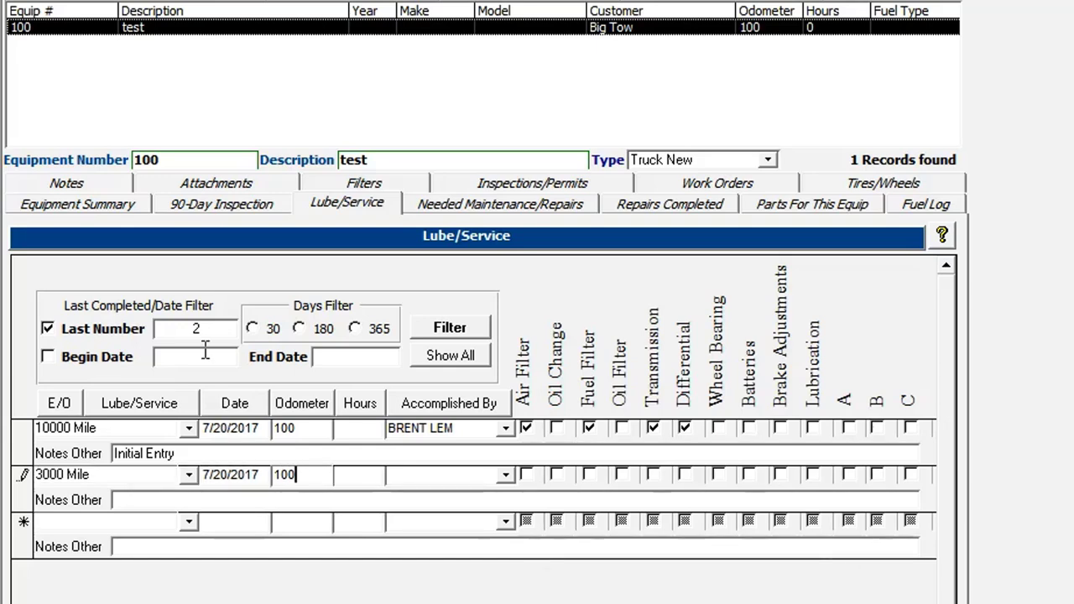
{"action": "key", "text": "Tab"}
{"action": "left_click", "coordinate": [1005, 434]}
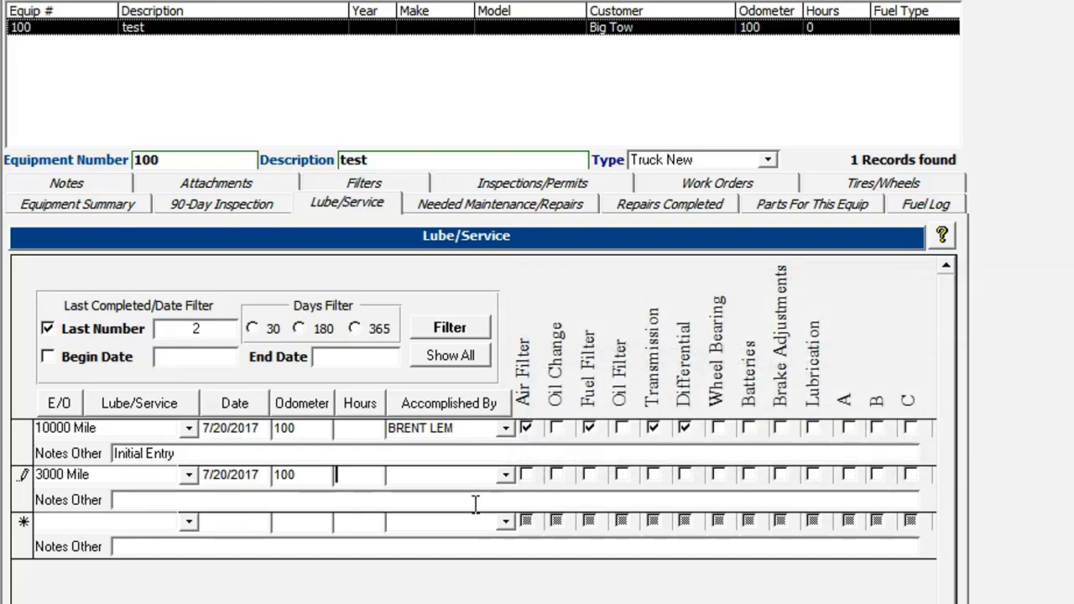
{"action": "left_click", "coordinate": [506, 475]}
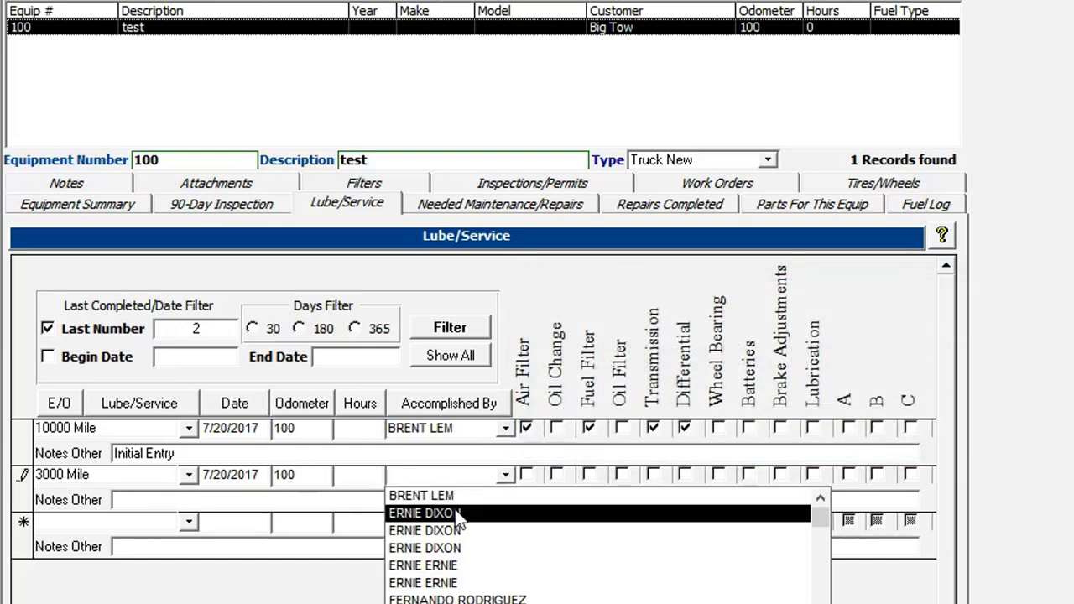
{"action": "left_click", "coordinate": [445, 496]}
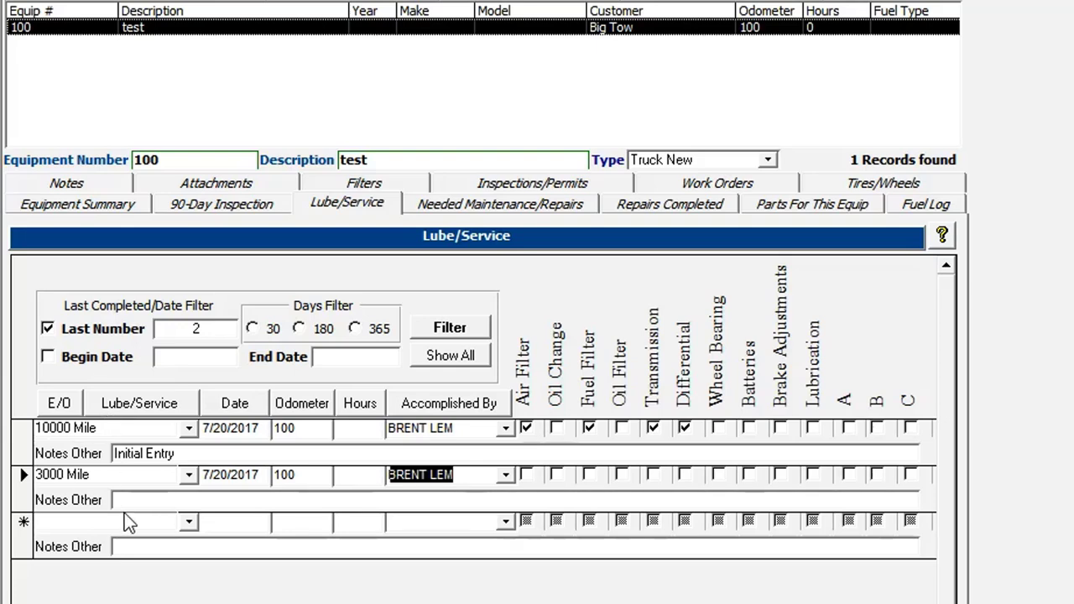
{"action": "left_click", "coordinate": [188, 522]}
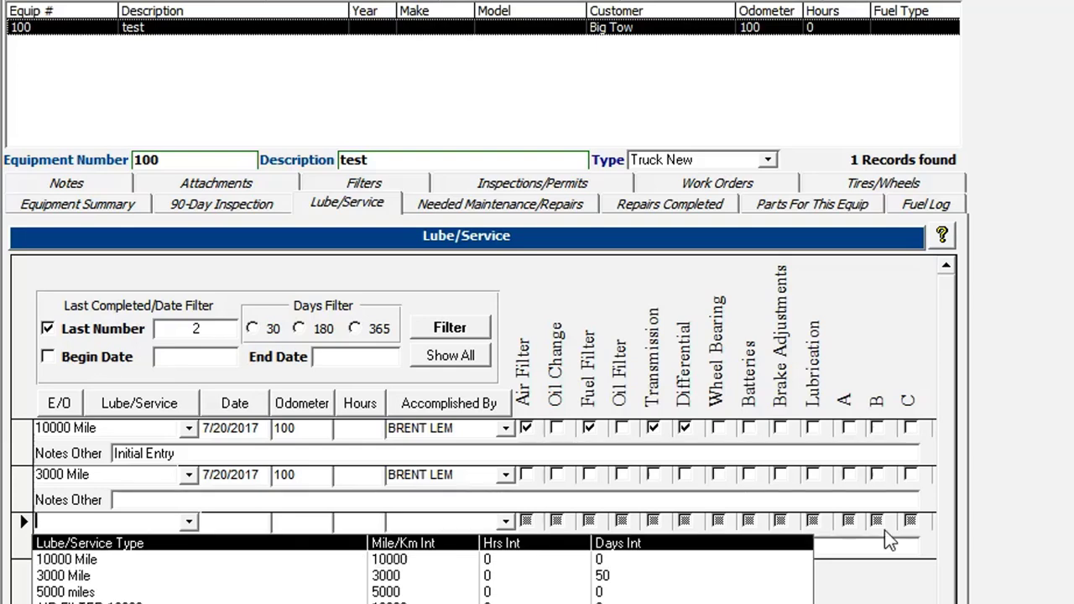
Replace the last-entries limit with a date-range filter starting 7/20/2012 and apply it
{"action": "left_click", "coordinate": [1066, 533]}
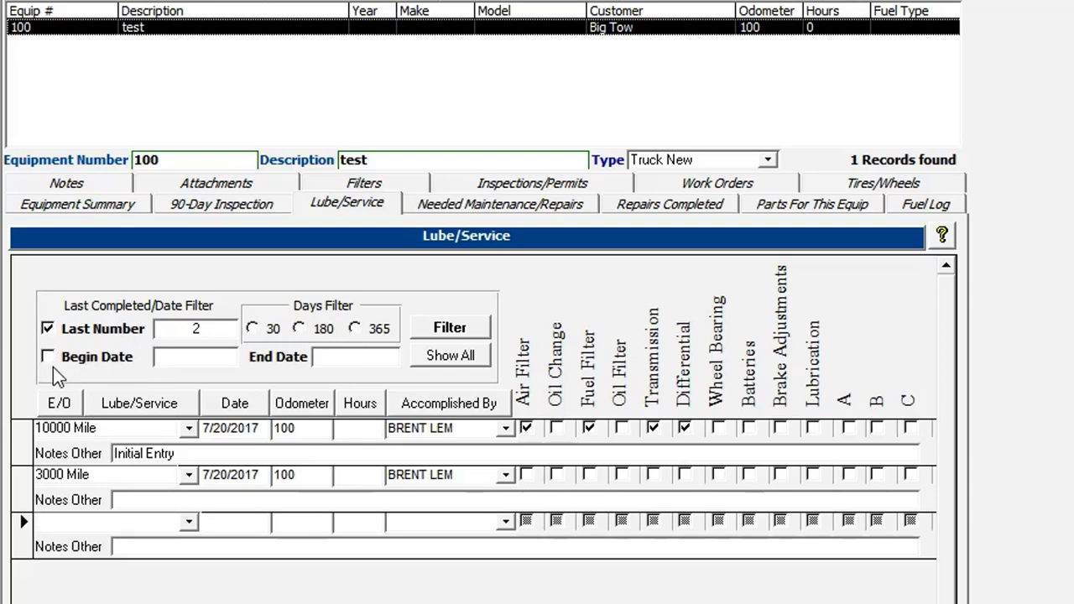
{"action": "left_click", "coordinate": [51, 330]}
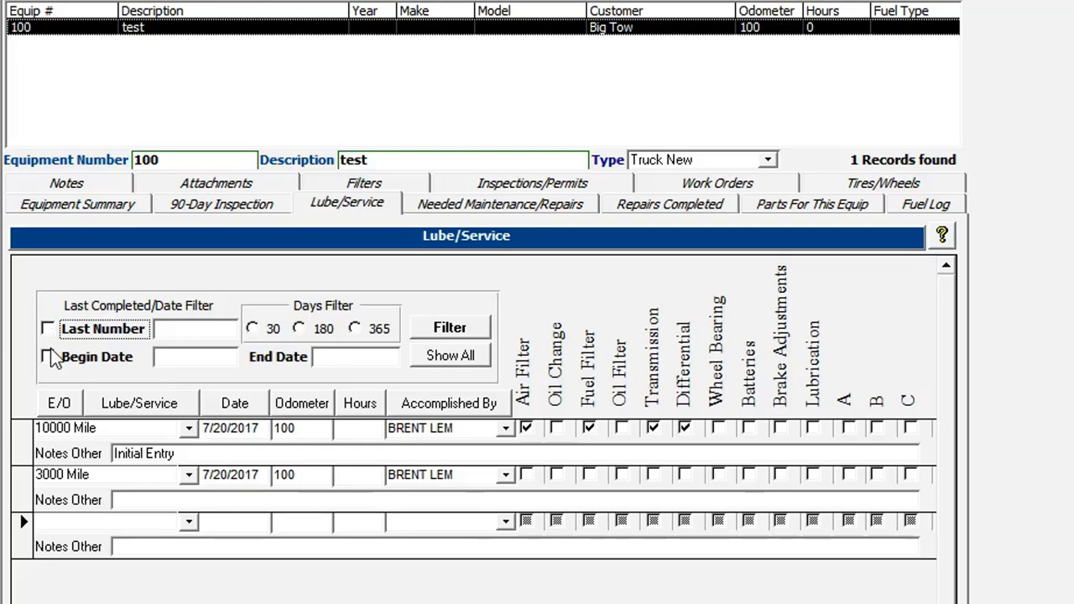
{"action": "left_click", "coordinate": [49, 360]}
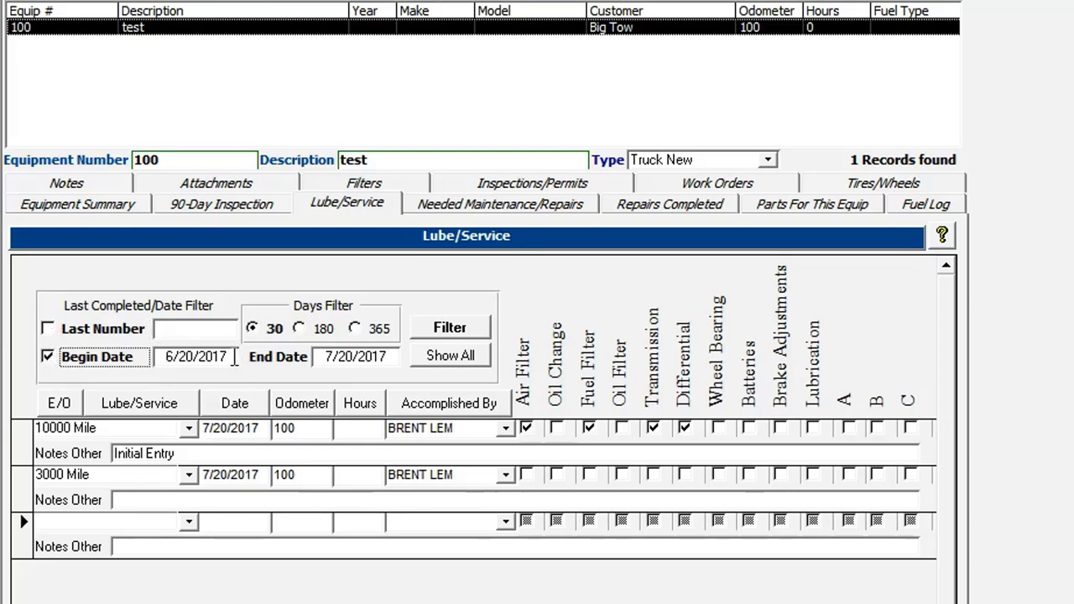
{"action": "left_click", "coordinate": [321, 329]}
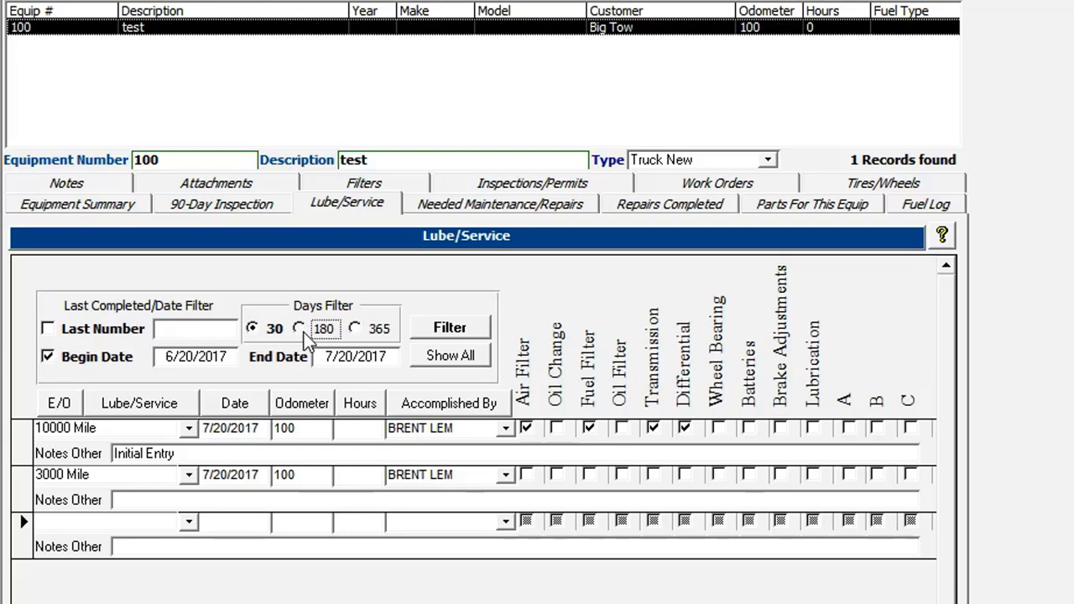
{"action": "left_click", "coordinate": [355, 330]}
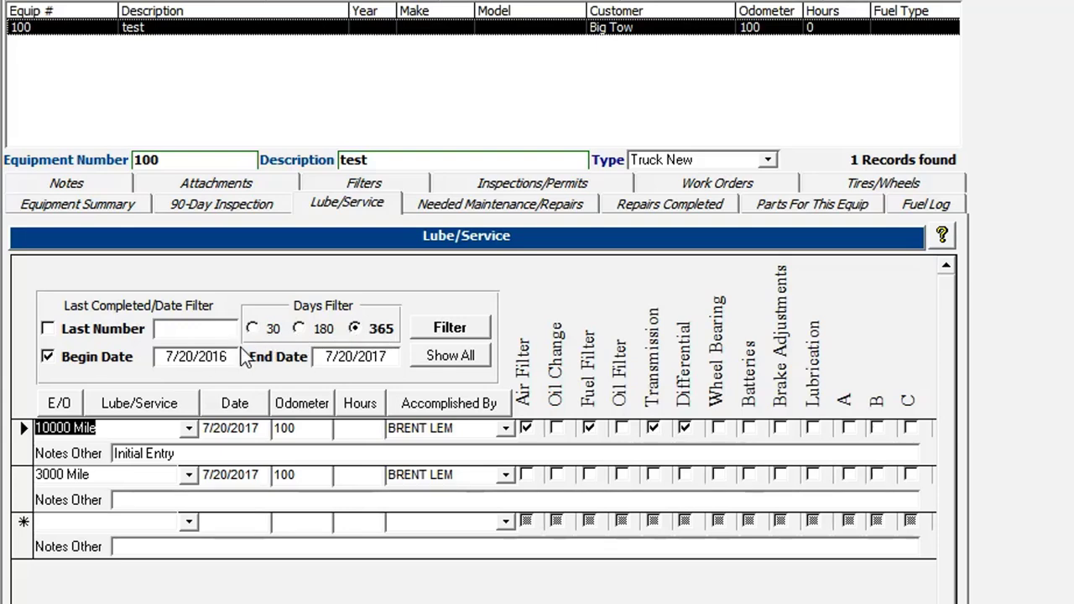
{"action": "left_click", "coordinate": [372, 357]}
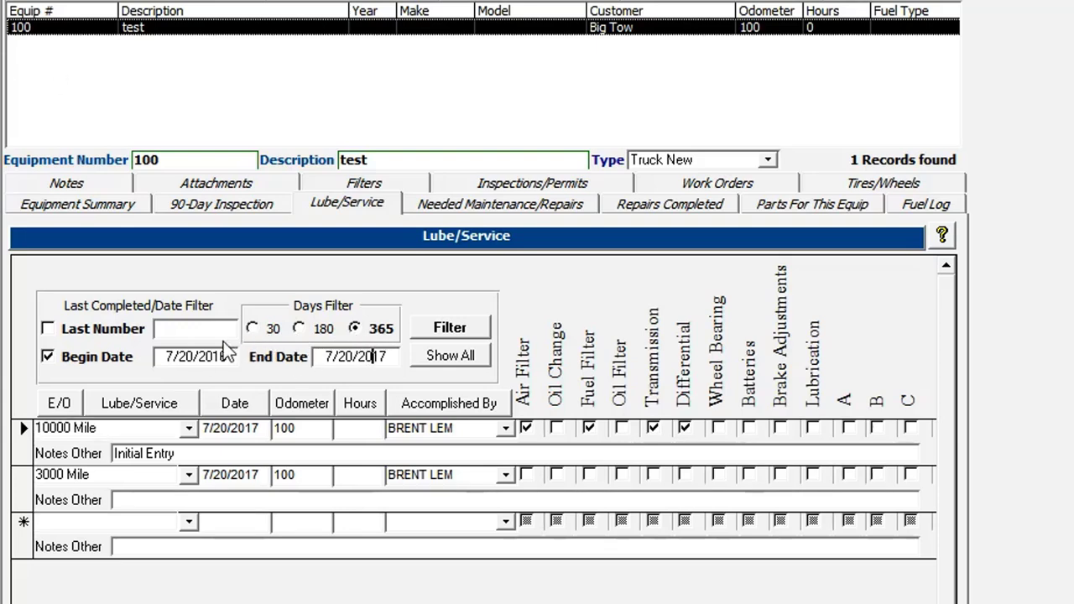
{"action": "left_click_drag", "start_coordinate": [211, 357], "coordinate": [243, 358]}
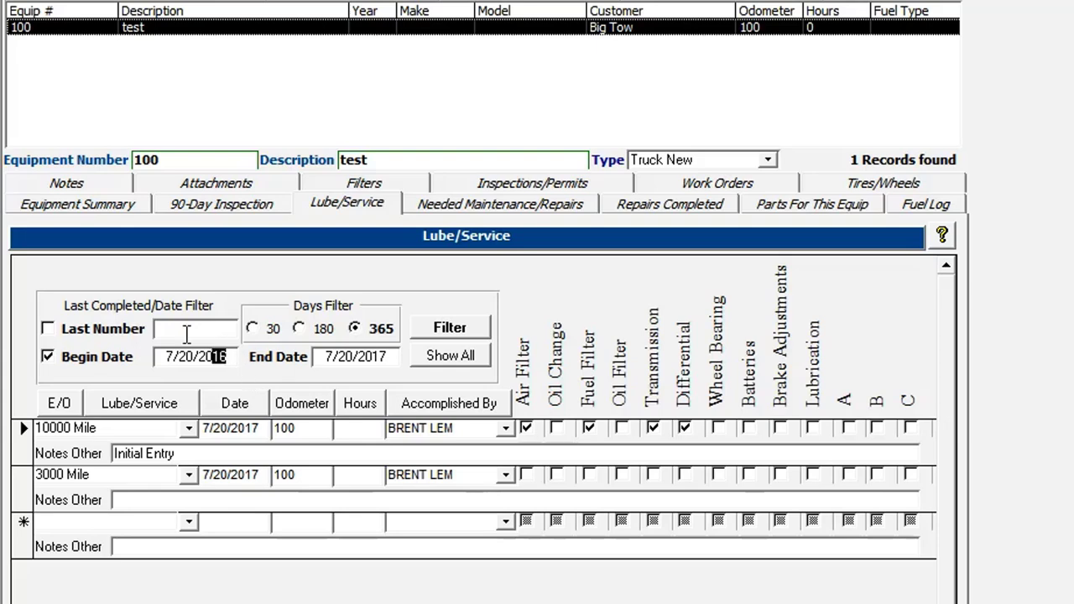
{"action": "type", "text": "12"}
{"action": "key", "text": "Tab"}
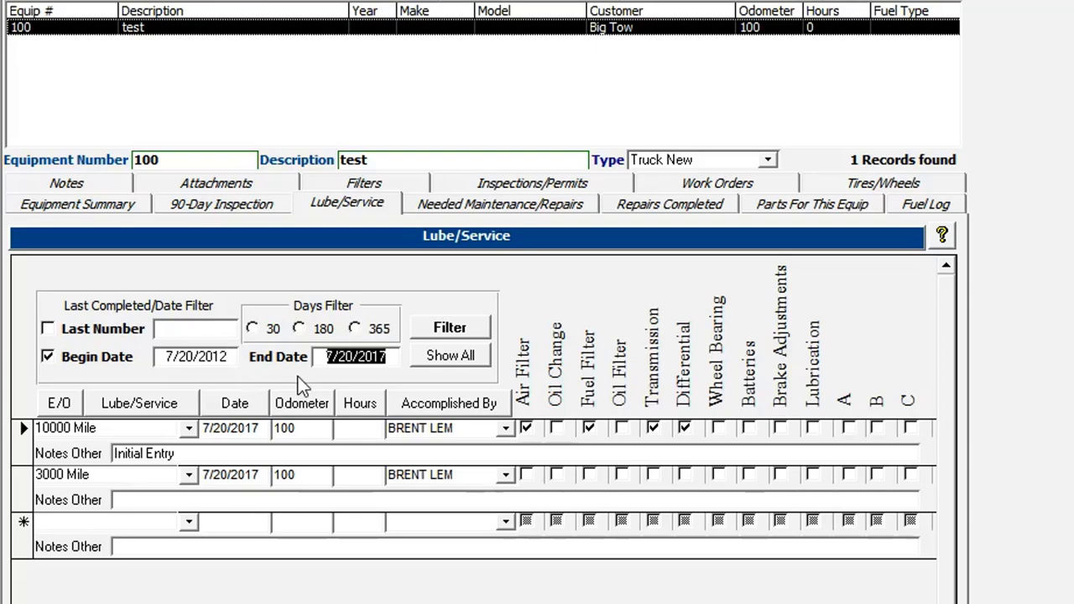
{"action": "left_click", "coordinate": [453, 328]}
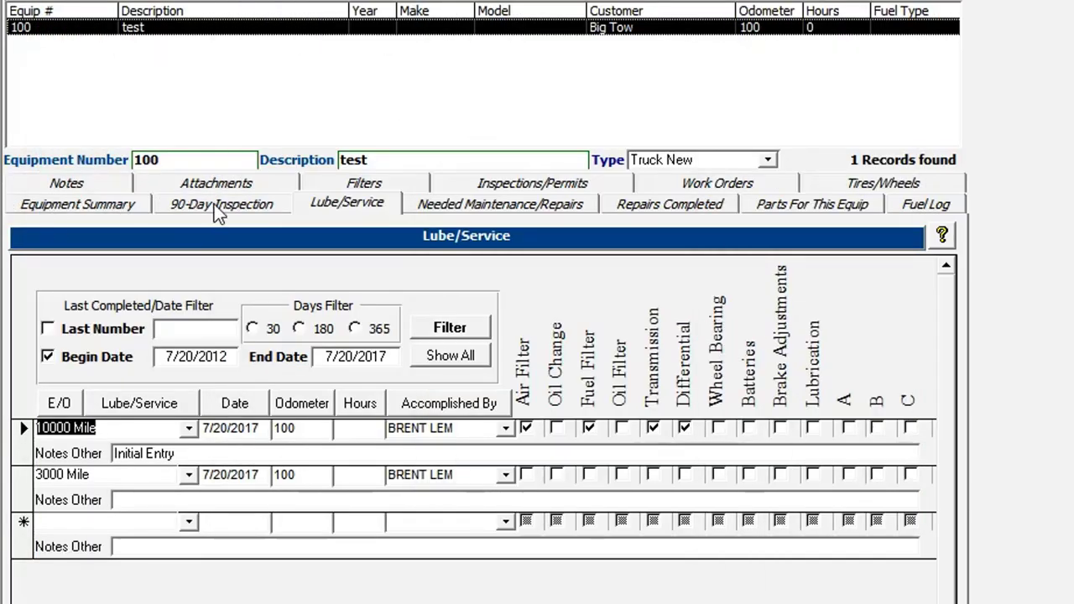
Add a 90-day inspection, allowing the update that creates the July 2017 inspection records
{"action": "left_click", "coordinate": [214, 204]}
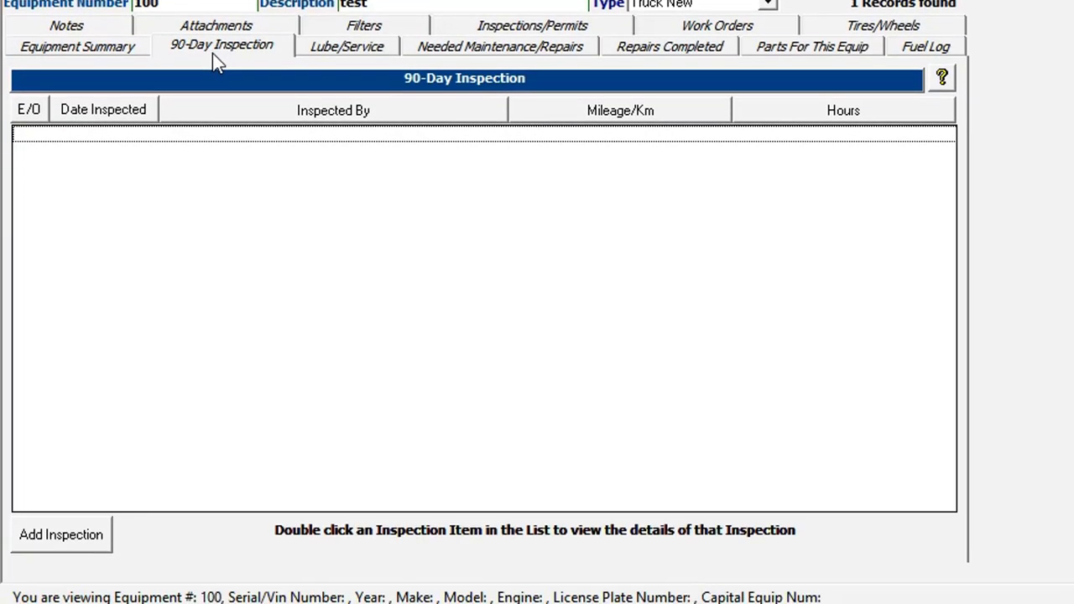
{"action": "left_click", "coordinate": [71, 541]}
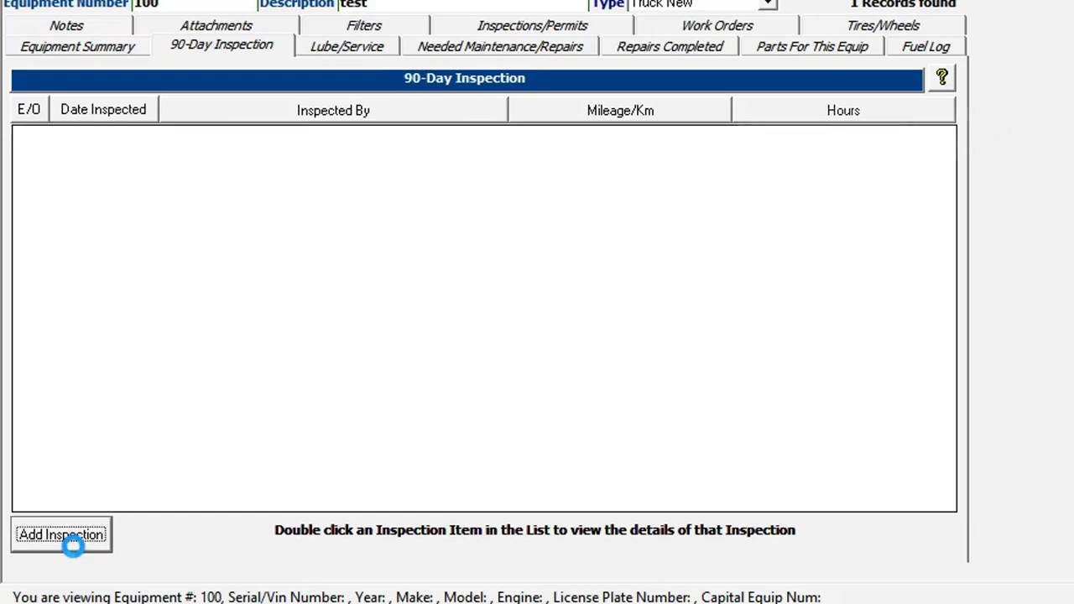
{"action": "left_click_drag", "start_coordinate": [762, 94], "coordinate": [572, 115]}
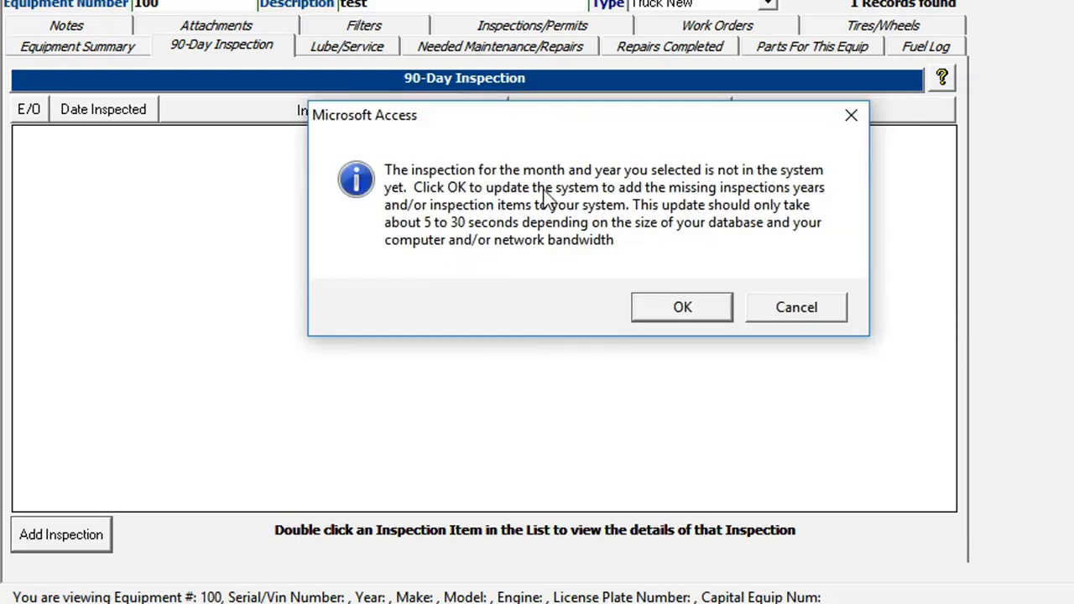
{"action": "left_click", "coordinate": [684, 307]}
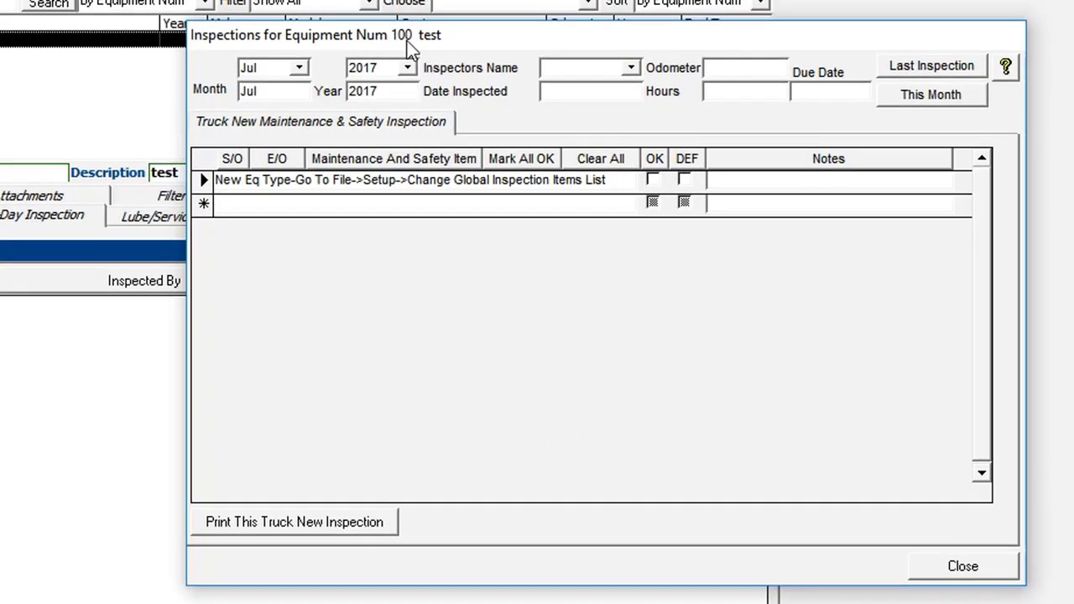
{"action": "left_click_drag", "start_coordinate": [408, 42], "coordinate": [122, 178]}
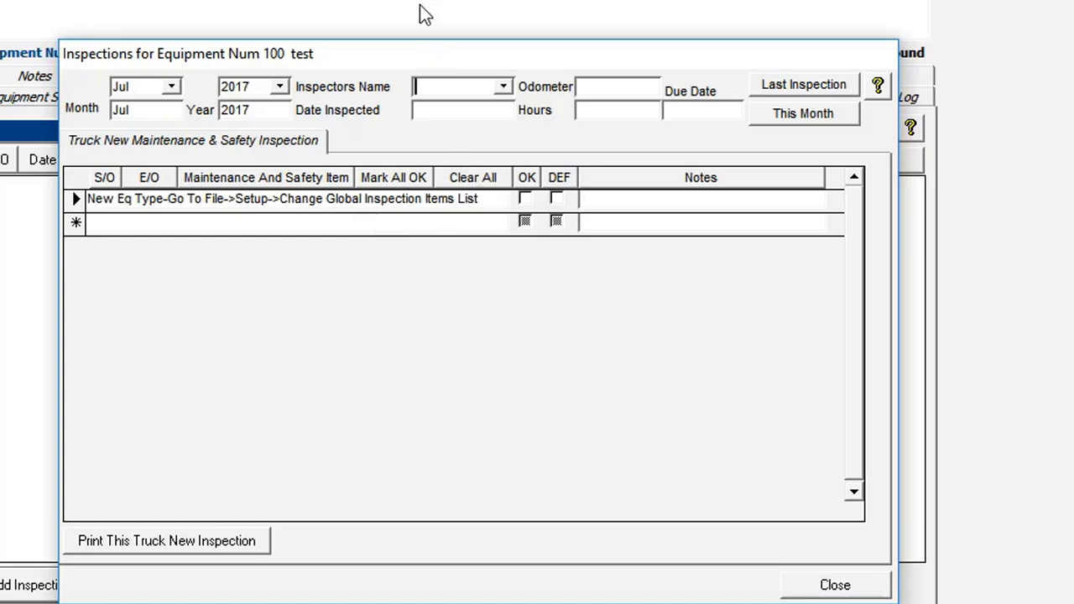
{"action": "key", "text": "Escape"}
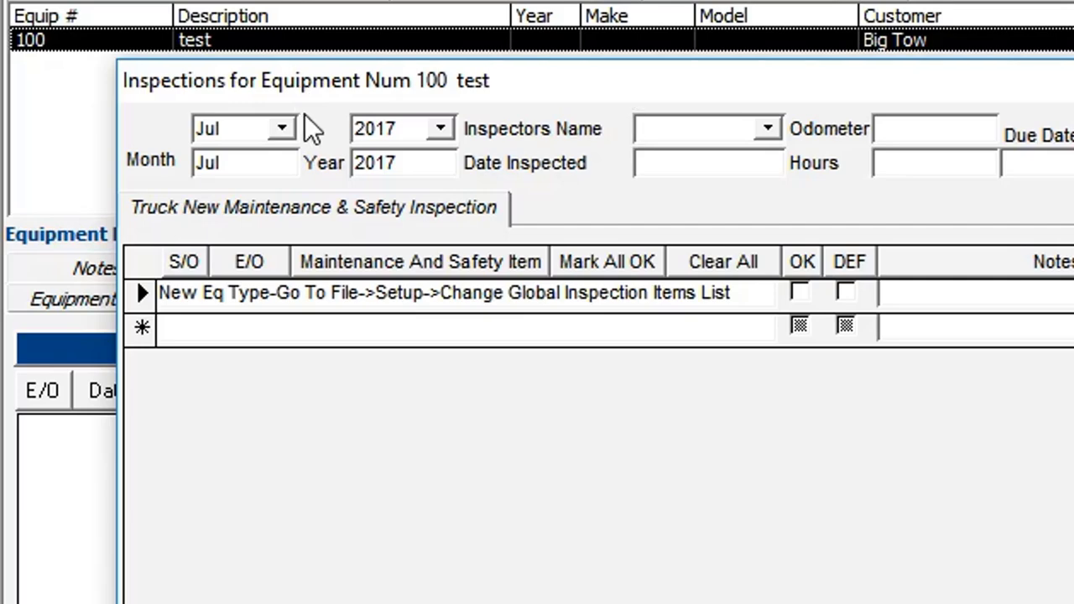
Set the inspection month to April and choose the inspector
{"action": "left_click", "coordinate": [282, 131]}
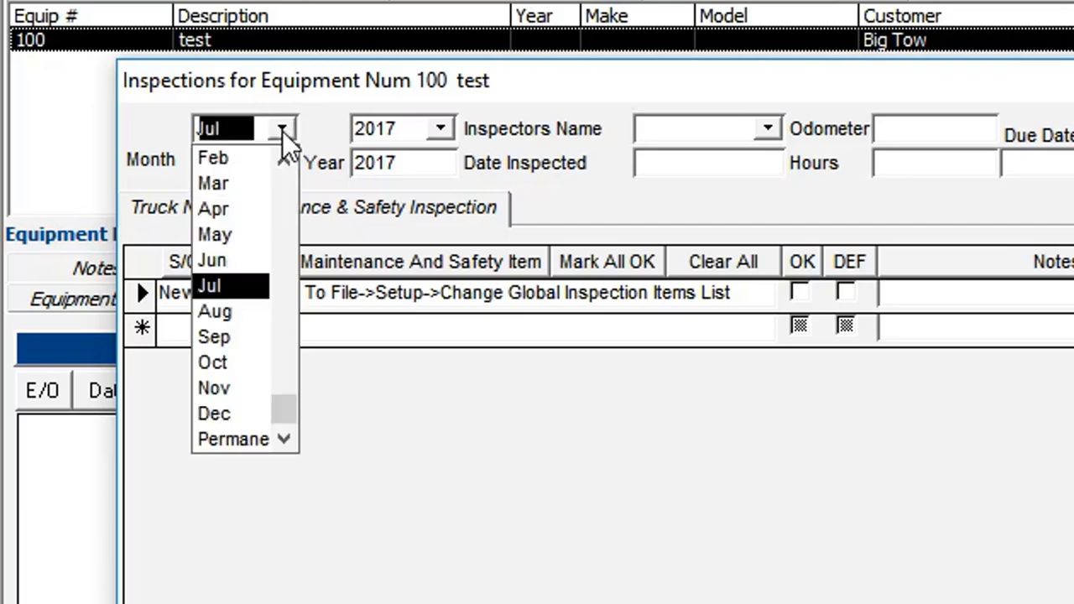
{"action": "left_click", "coordinate": [235, 209]}
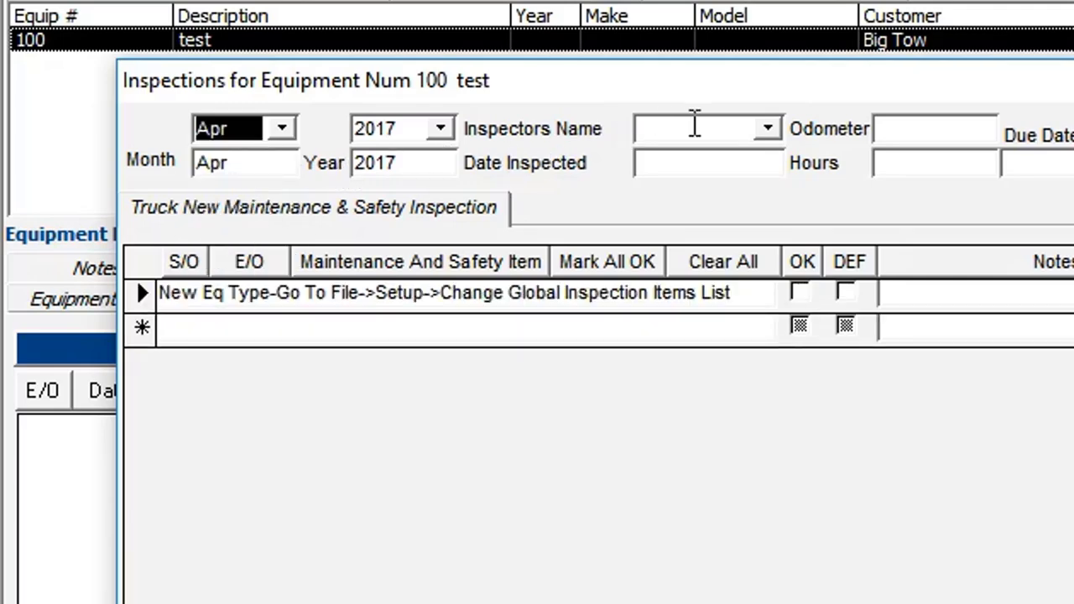
{"action": "left_click", "coordinate": [701, 128]}
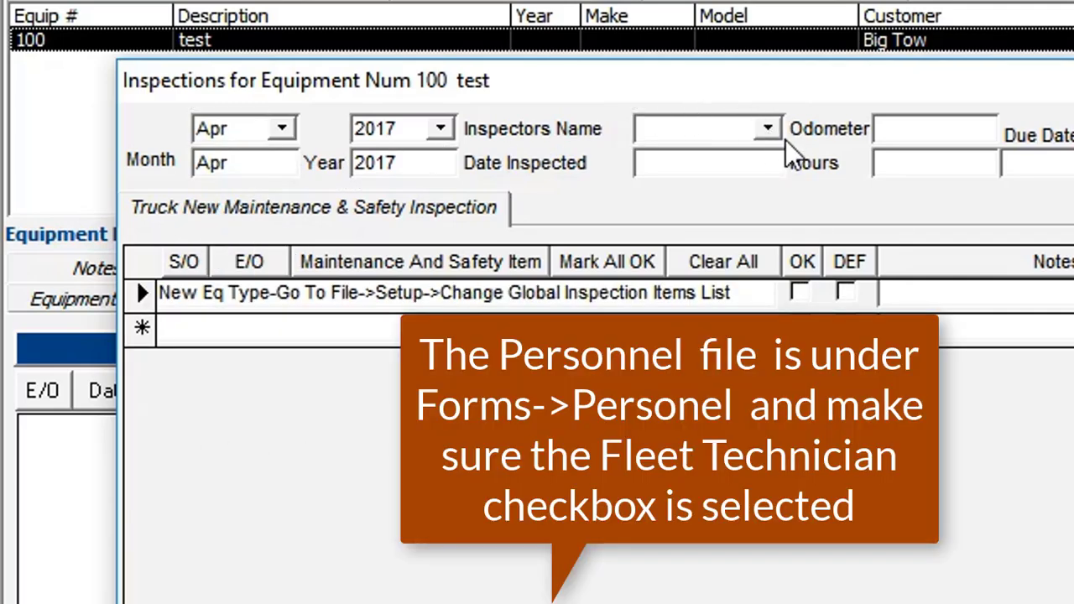
{"action": "left_click", "coordinate": [766, 131]}
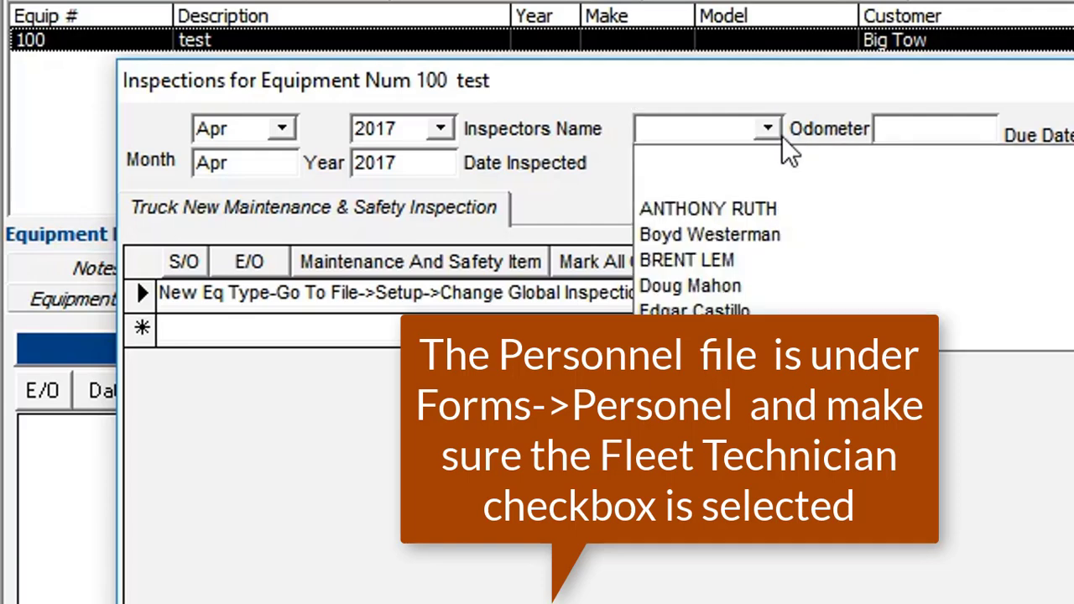
{"action": "left_click", "coordinate": [687, 261]}
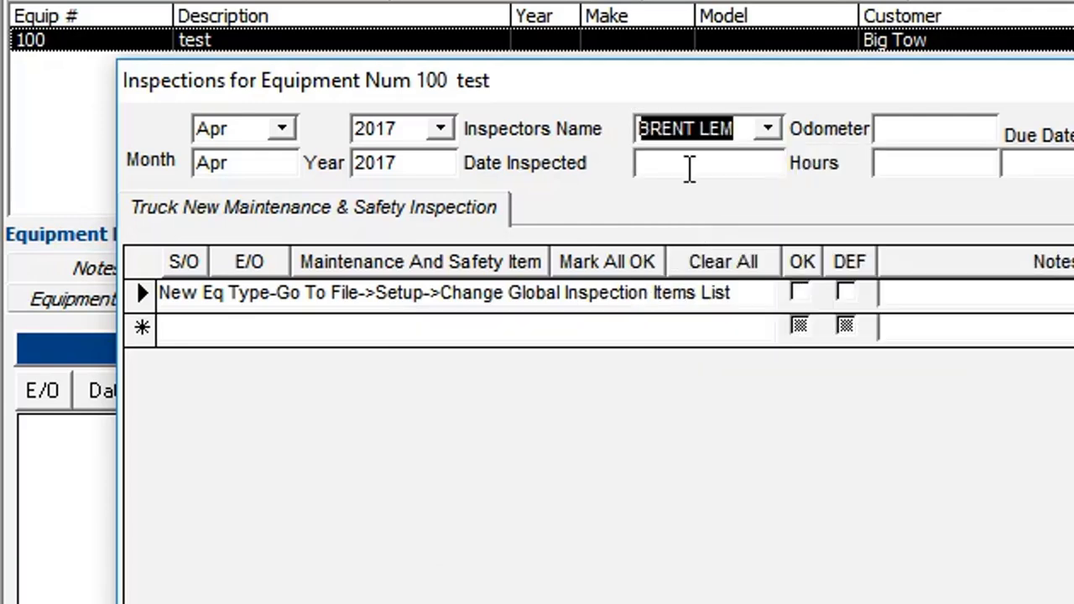
{"action": "left_click", "coordinate": [693, 164]}
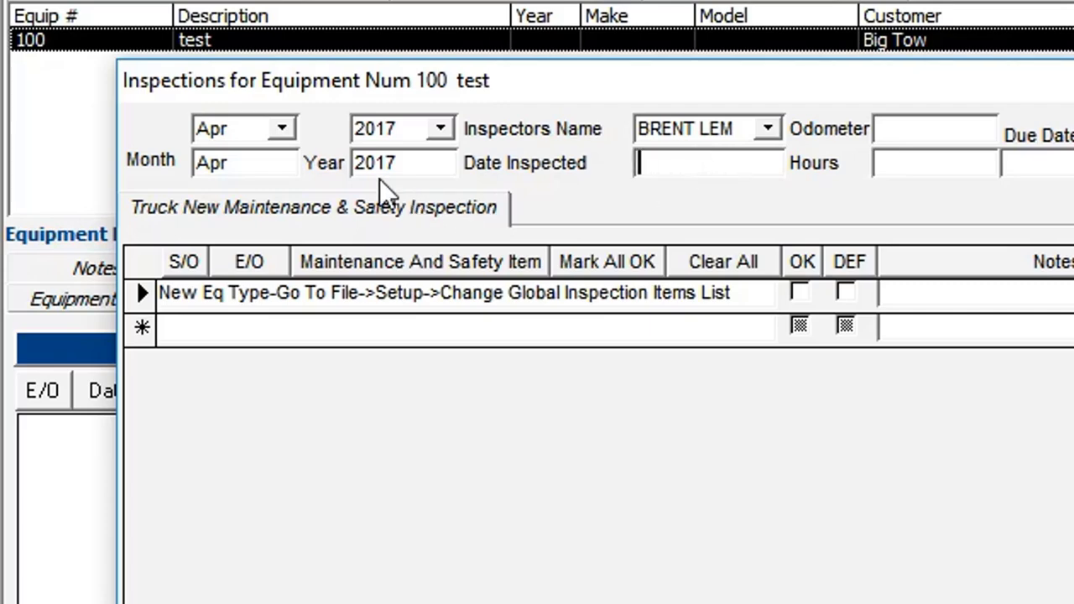
{"action": "left_click_drag", "start_coordinate": [261, 166], "coordinate": [163, 185]}
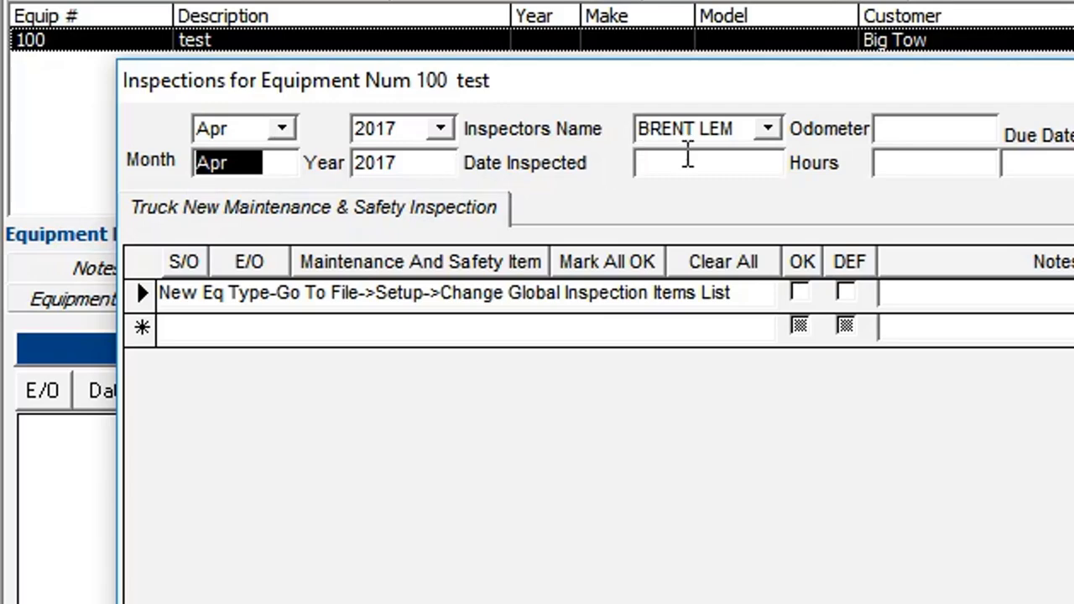
{"action": "left_click", "coordinate": [688, 163]}
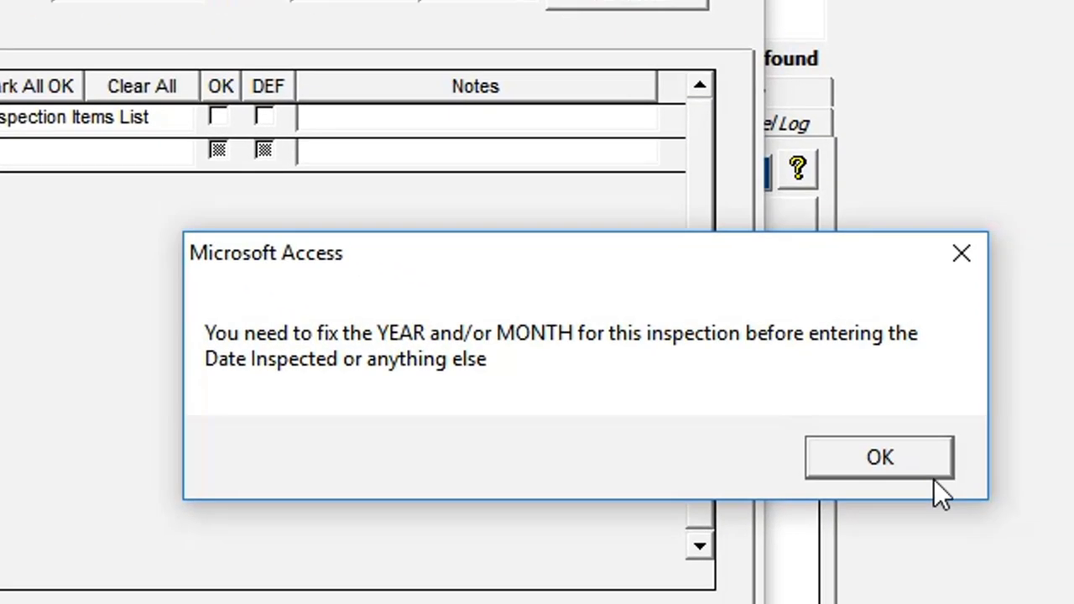
{"action": "left_click", "coordinate": [919, 456]}
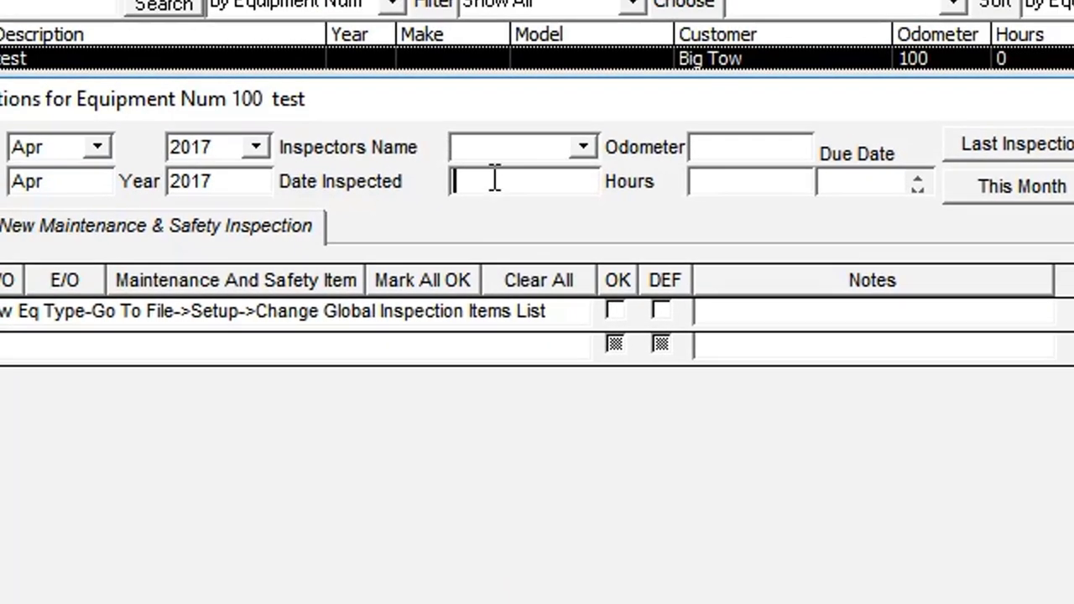
{"action": "left_click", "coordinate": [583, 147]}
{"action": "left_click", "coordinate": [512, 271]}
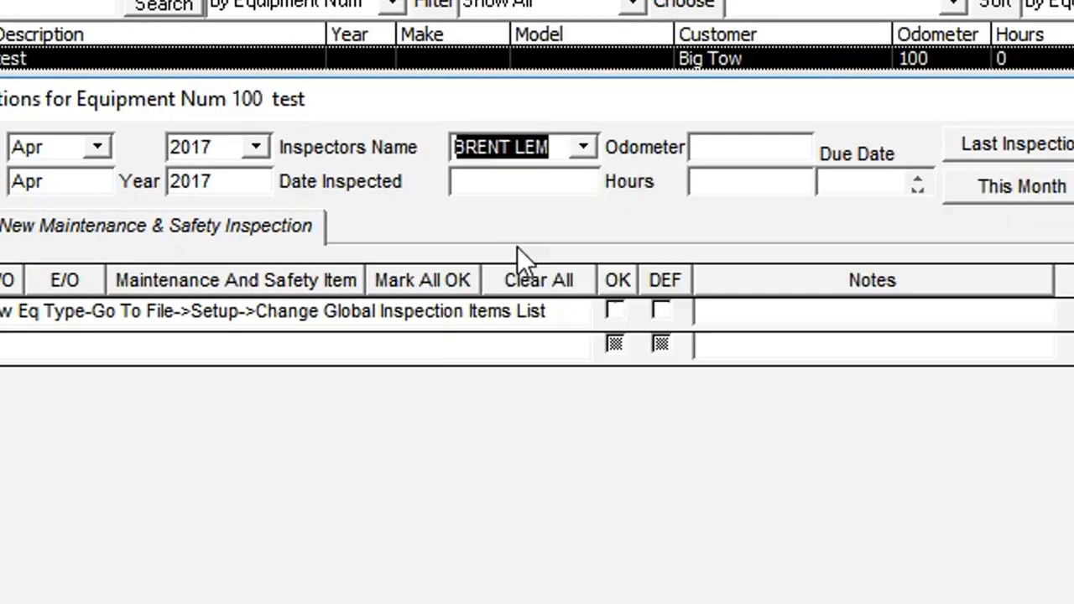
{"action": "left_click", "coordinate": [501, 181]}
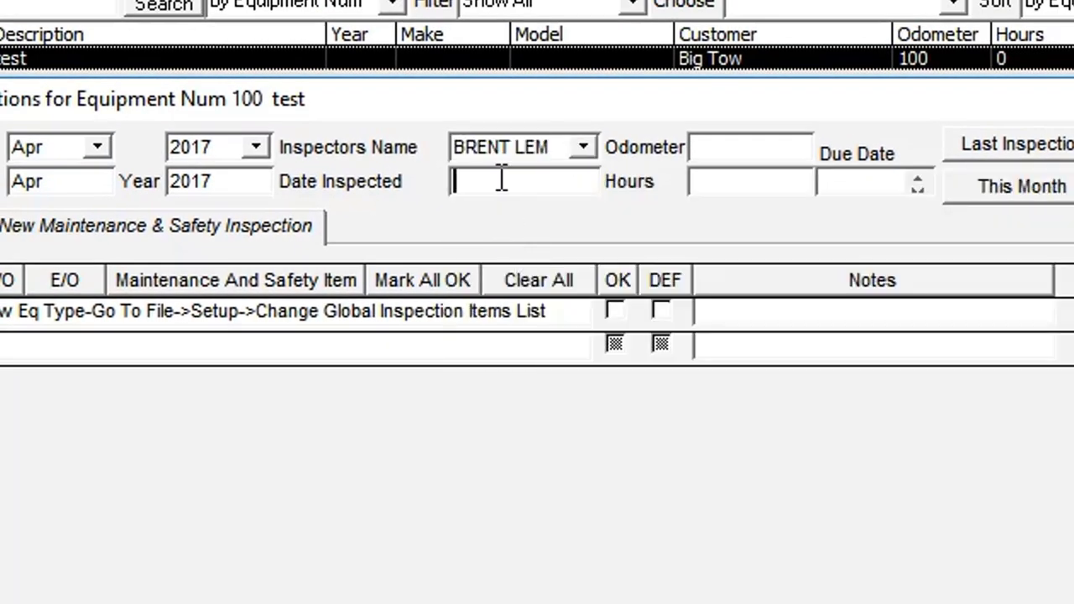
Enter inspection date 04-02-2017 and odometer 100, answer the mileage prompt, and save
{"action": "type", "text": "04-02-2017"}
{"action": "key", "text": "Tab"}
{"action": "type", "text": "100"}
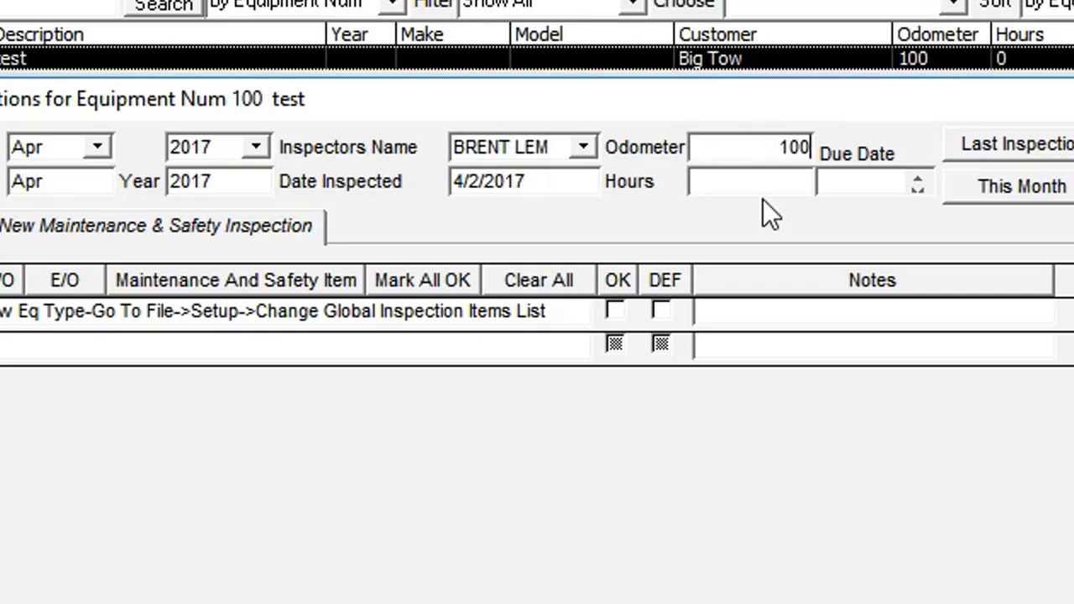
{"action": "key", "text": "Tab"}
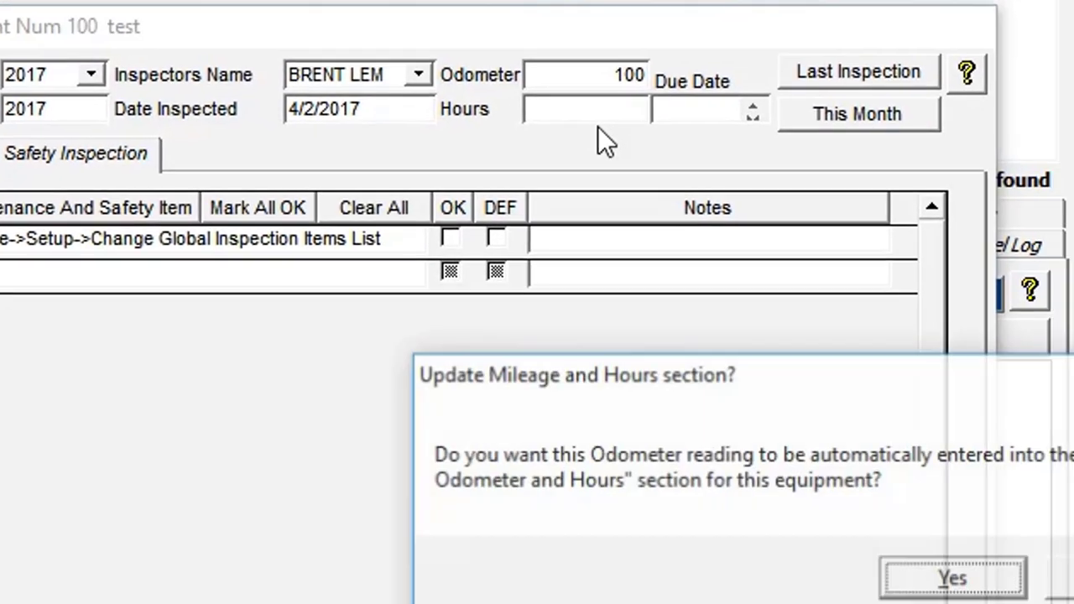
{"action": "left_click_drag", "start_coordinate": [577, 271], "coordinate": [133, 206]}
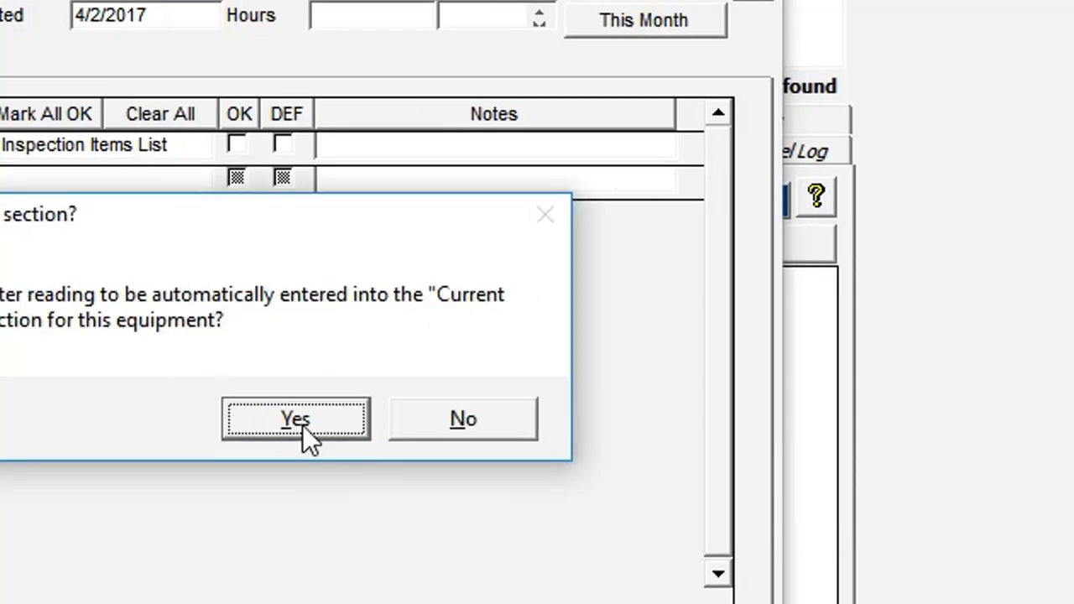
{"action": "left_click", "coordinate": [439, 424]}
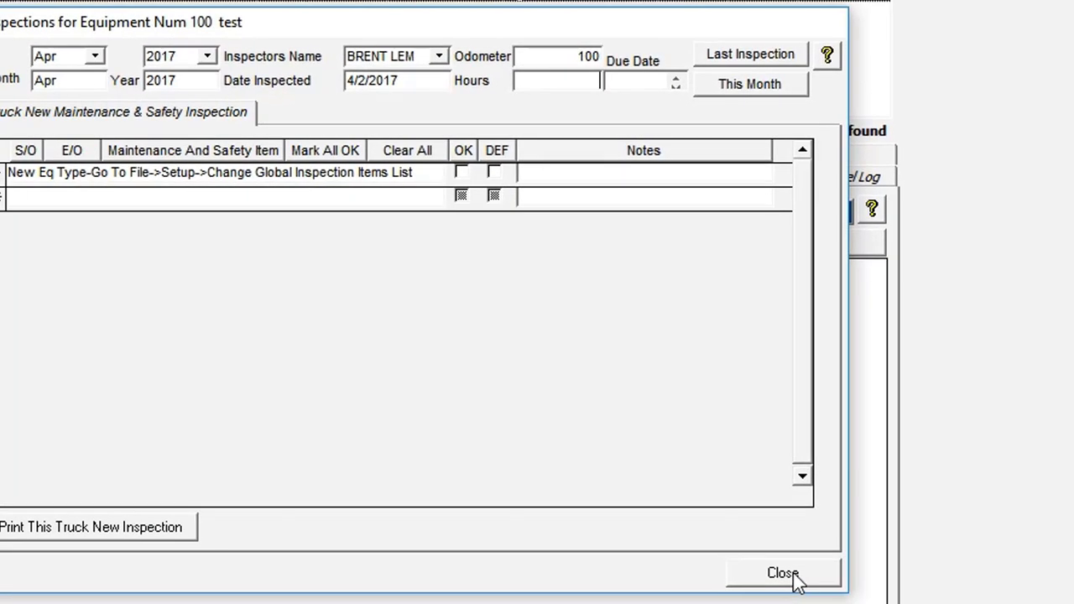
{"action": "left_click", "coordinate": [794, 572]}
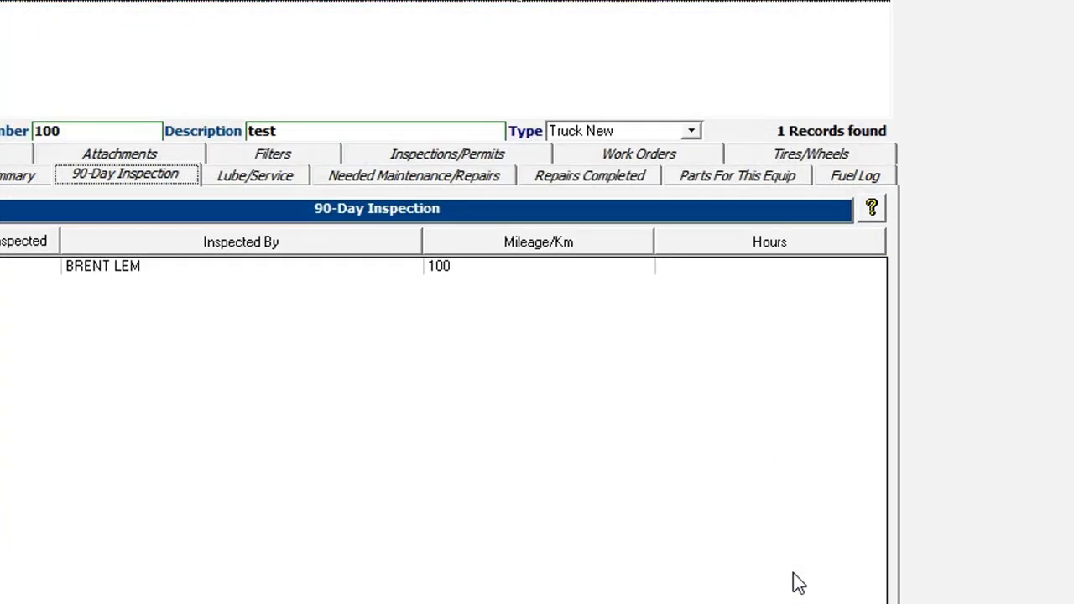
Select the new inspection record and switch to the Inspections/Permits page
{"action": "left_click", "coordinate": [114, 271]}
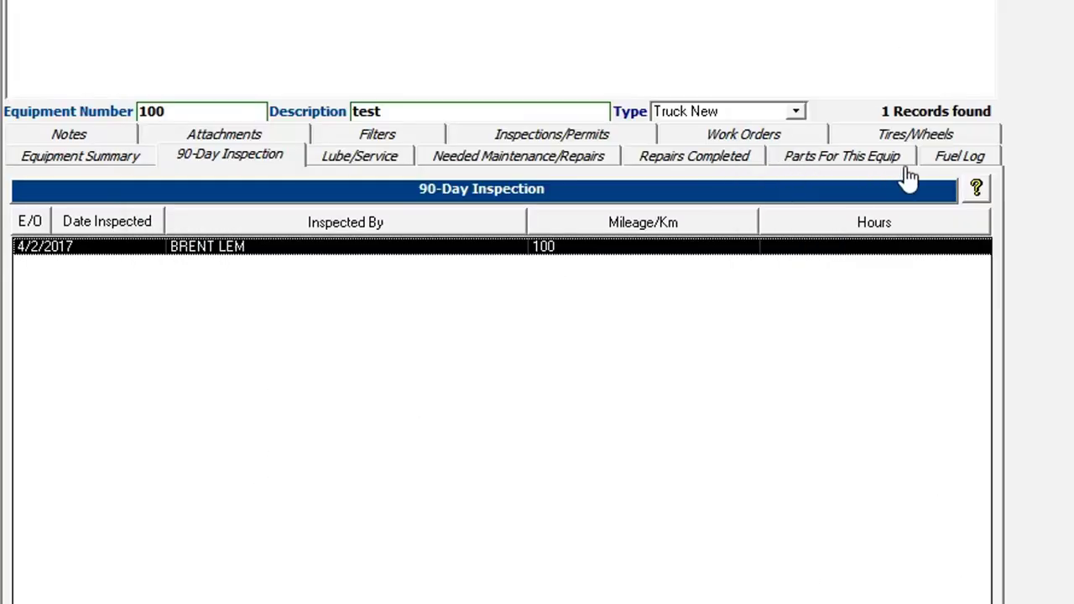
{"action": "left_click", "coordinate": [522, 138]}
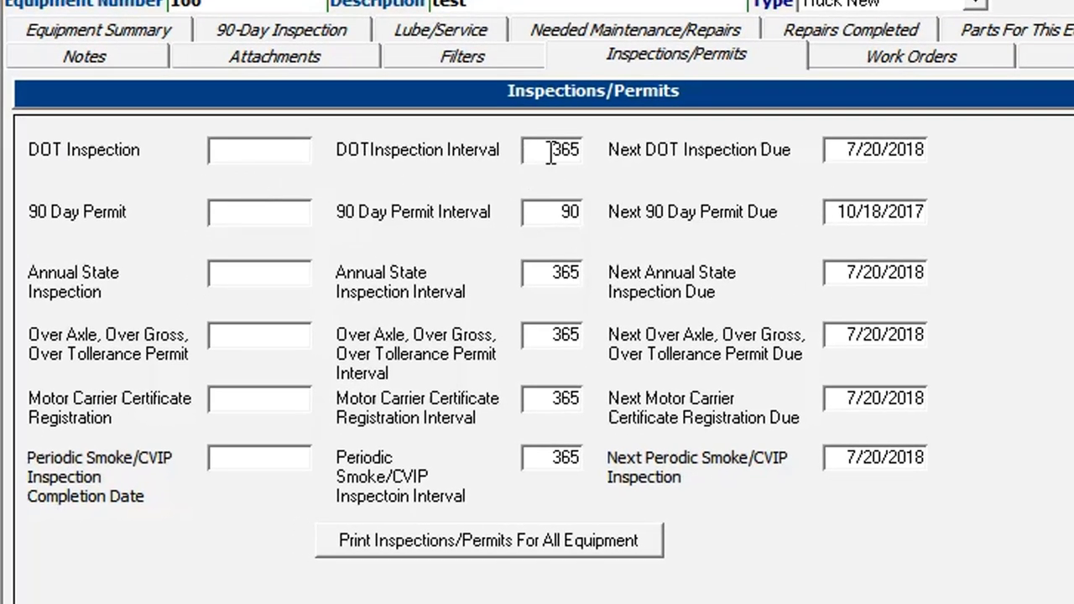
Enter 7/20/2017 as the DOT inspection and 90-day permit dates, then go to Filters
{"action": "double_click", "coordinate": [554, 152]}
{"action": "double_click", "coordinate": [234, 153]}
{"action": "left_click", "coordinate": [230, 150]}
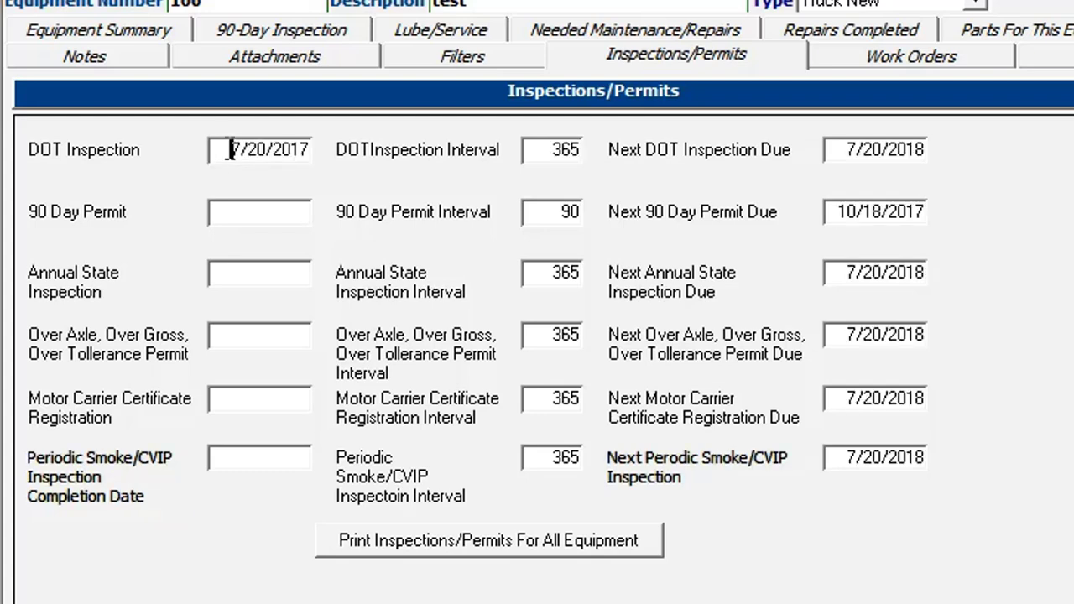
{"action": "left_click", "coordinate": [842, 144]}
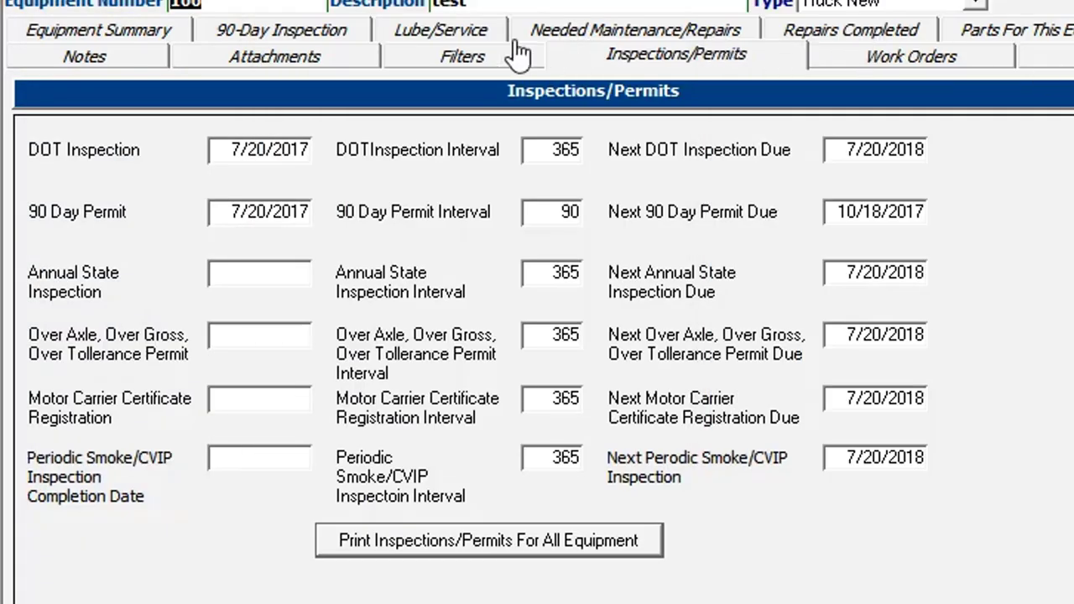
{"action": "left_click", "coordinate": [445, 64]}
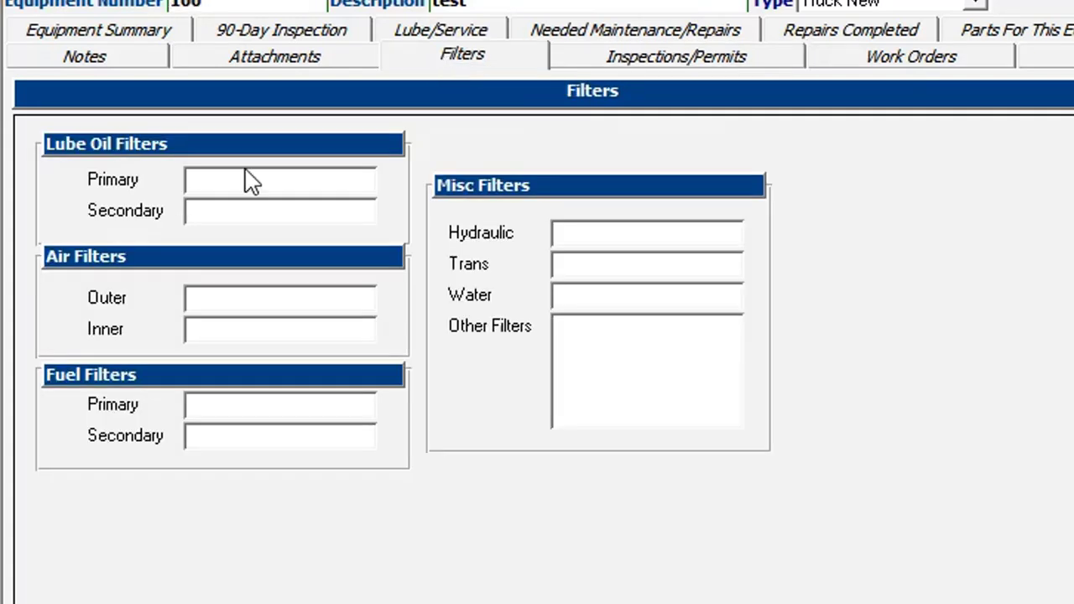
{"action": "left_click", "coordinate": [210, 179]}
{"action": "type", "text": "1212121221"}
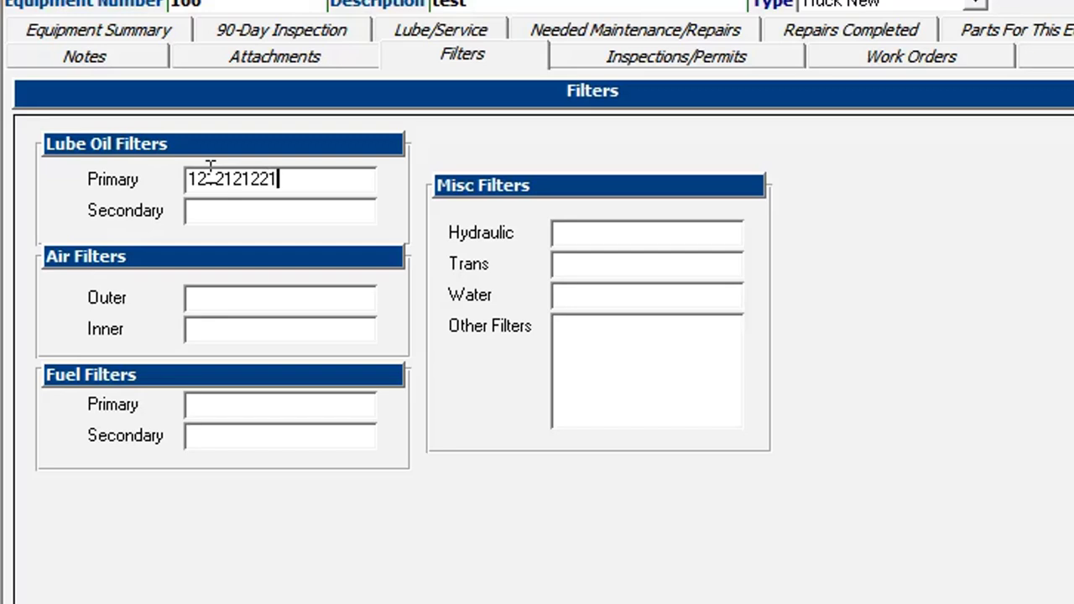
{"action": "left_click", "coordinate": [225, 216]}
{"action": "type", "text": "65656"}
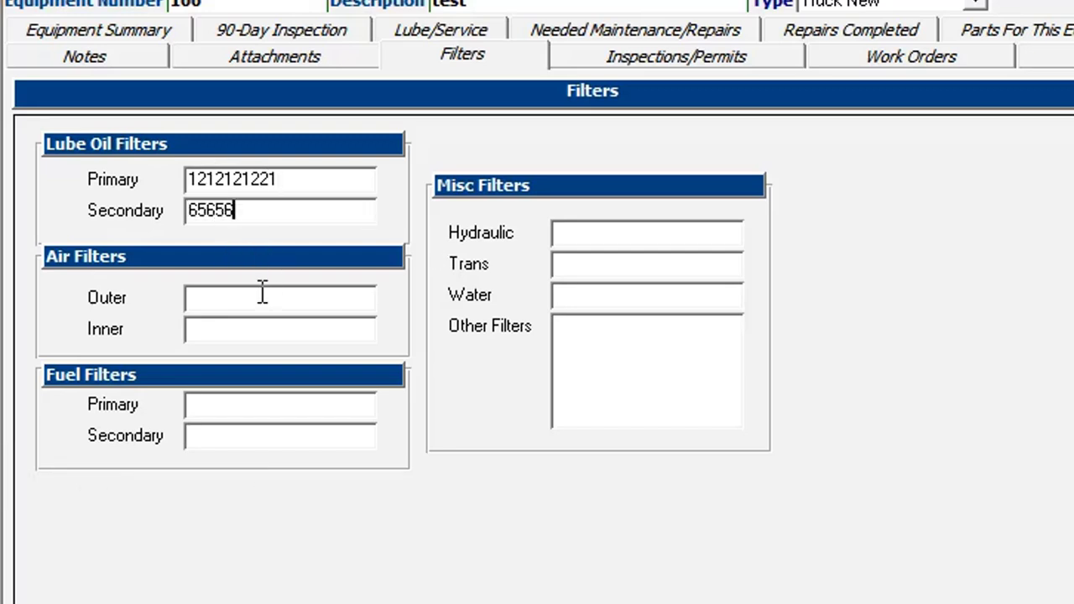
{"action": "left_click", "coordinate": [262, 292]}
{"action": "left_click", "coordinate": [151, 600]}
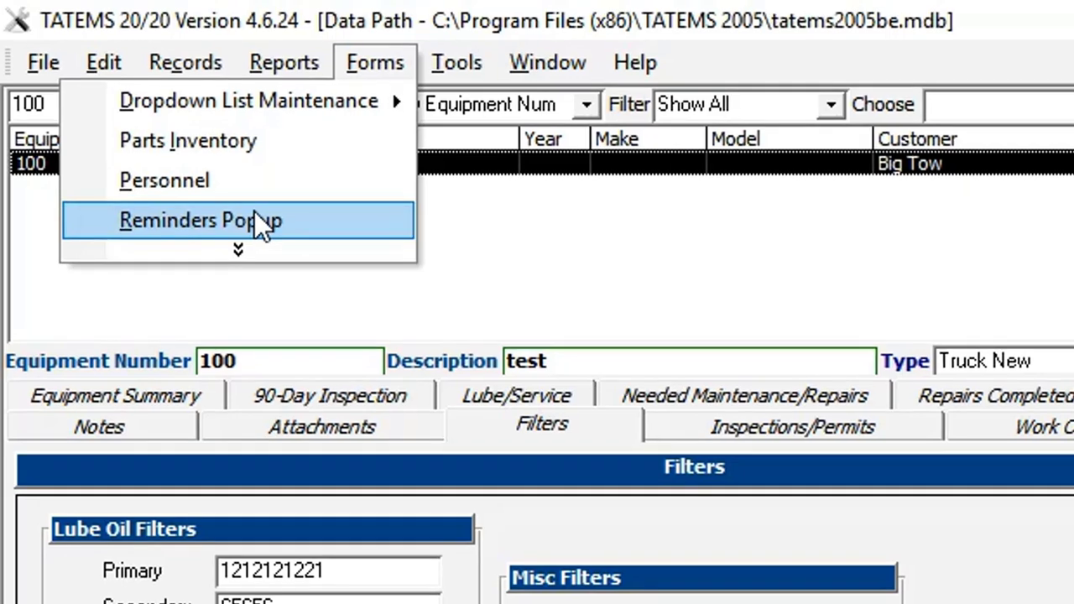
Show the Lube/Service Reminders list from Forms > Reminders Popup, with equipment 100 due 9/8/2017
{"action": "left_click", "coordinate": [204, 220]}
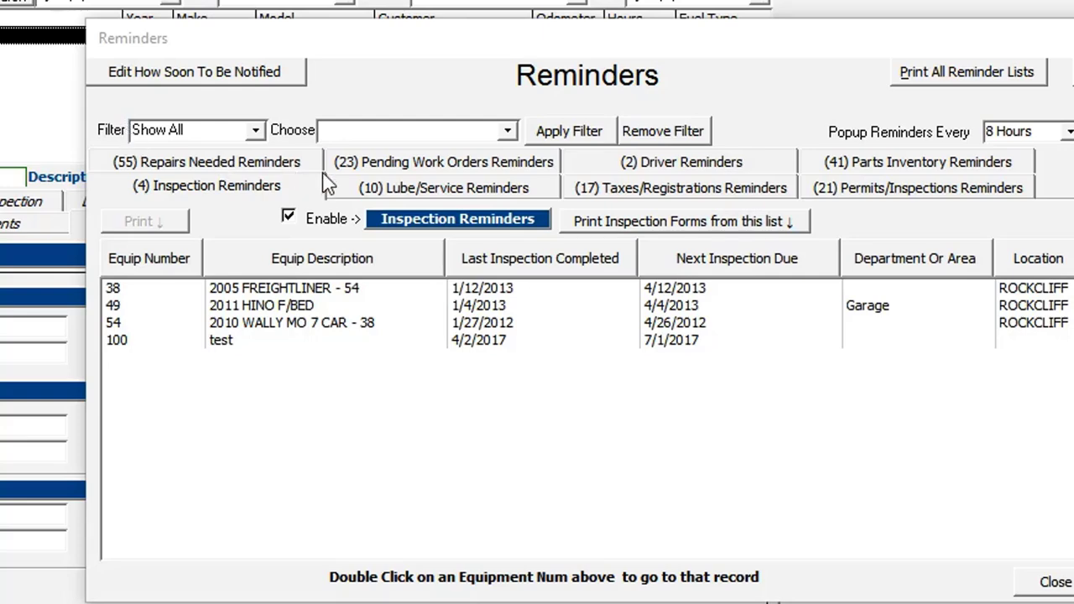
{"action": "left_click", "coordinate": [379, 191]}
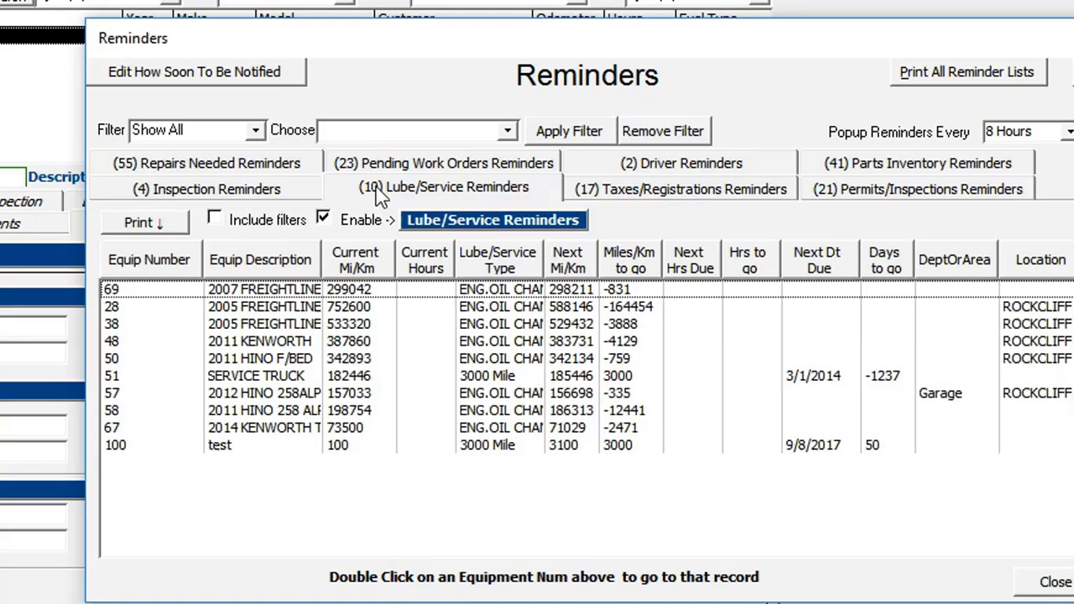
Turn on Include filters and sort the lube/service reminders by Miles/Km to go
{"action": "left_click", "coordinate": [216, 227]}
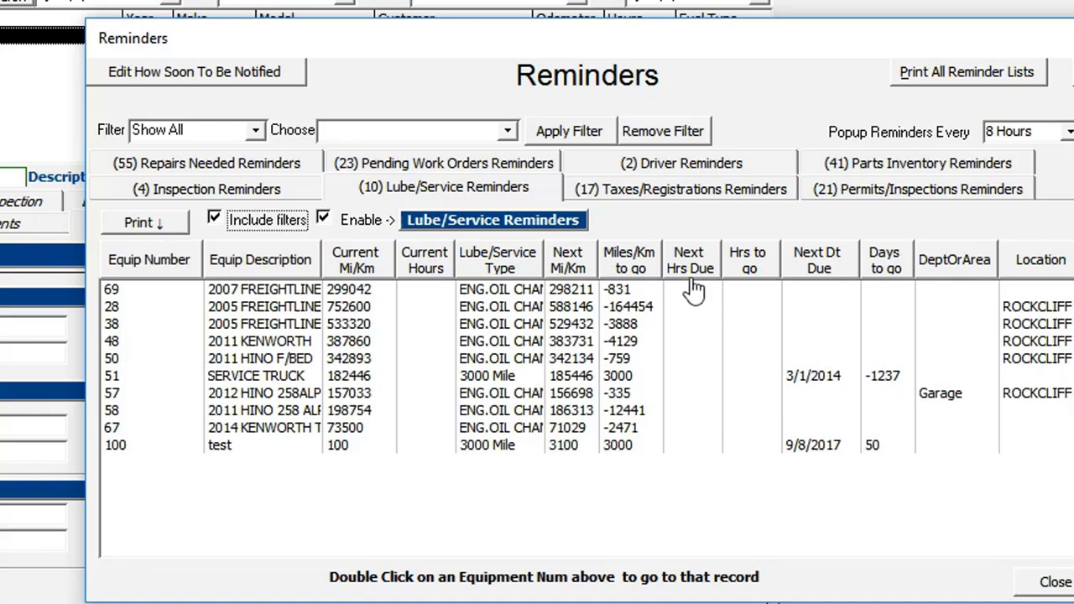
{"action": "left_click", "coordinate": [637, 267]}
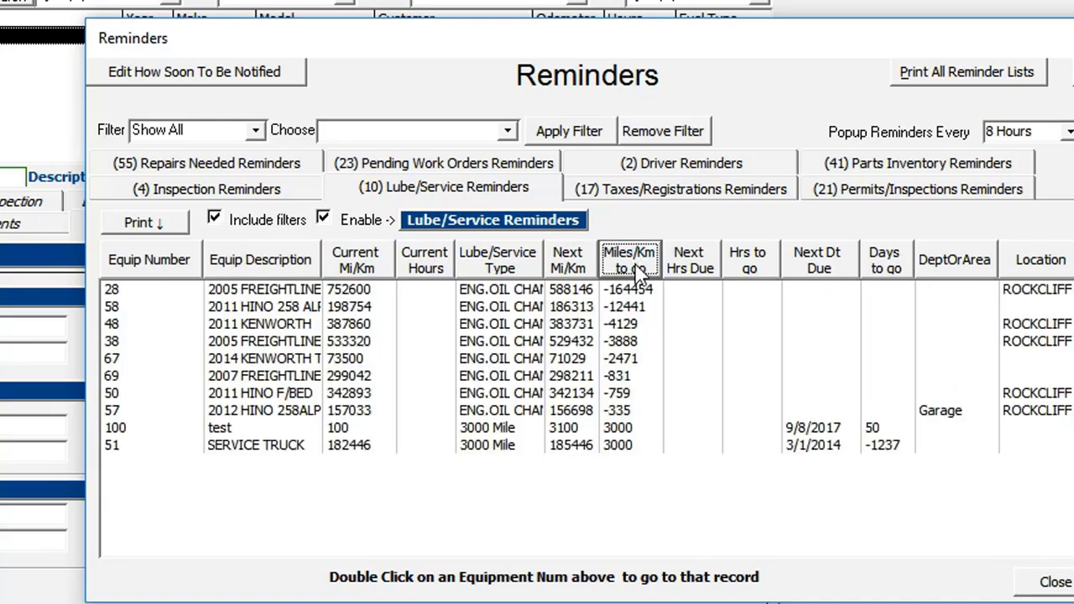
{"action": "left_click", "coordinate": [626, 297]}
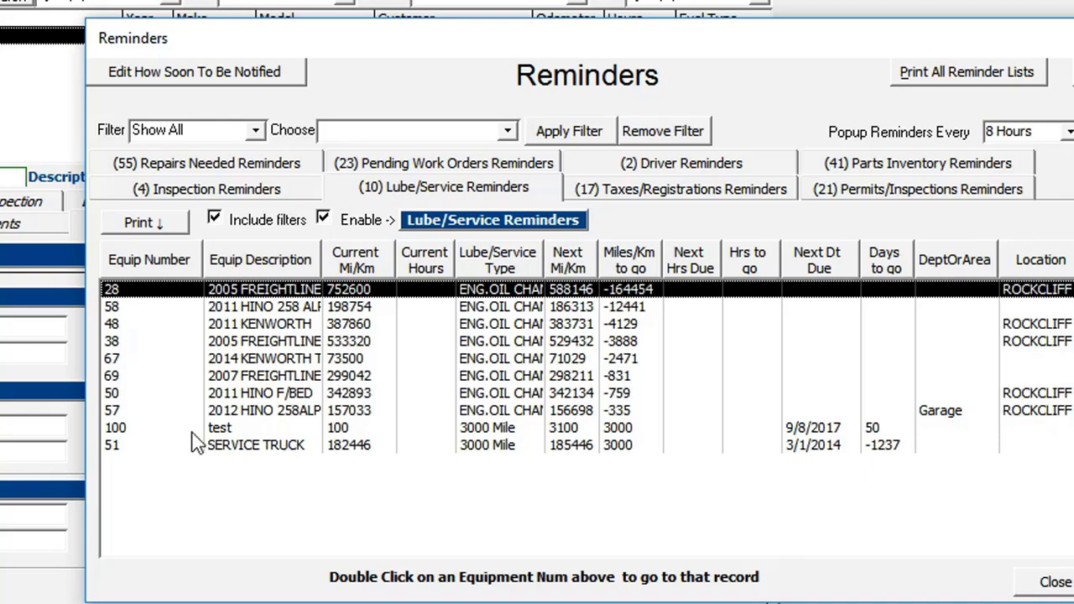
Print-preview the Lube/Service Reminders report and zoom in on the page
{"action": "left_click", "coordinate": [145, 222]}
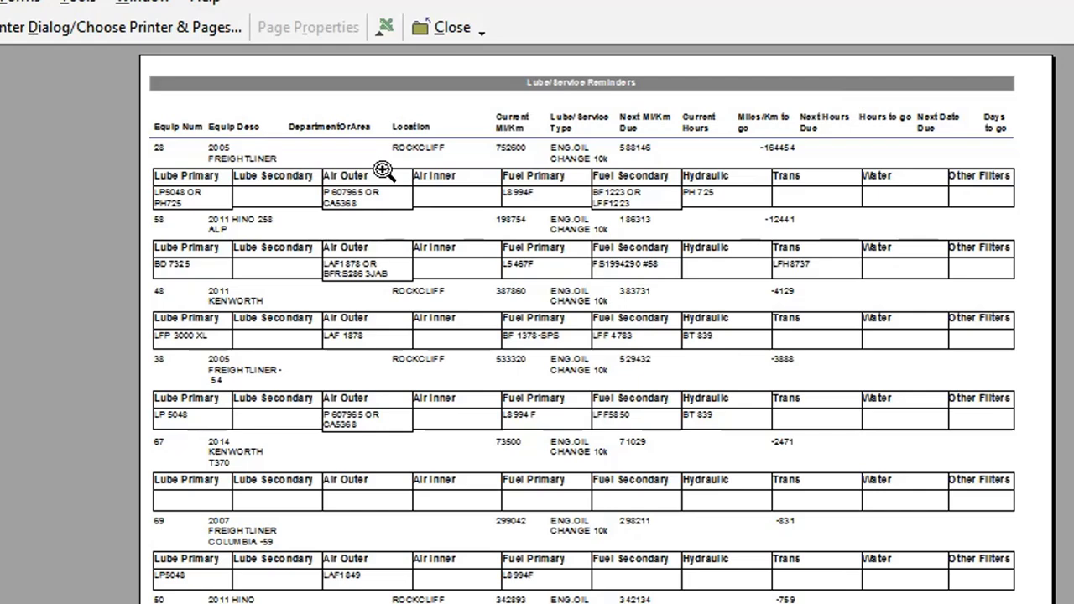
{"action": "left_click", "coordinate": [379, 167]}
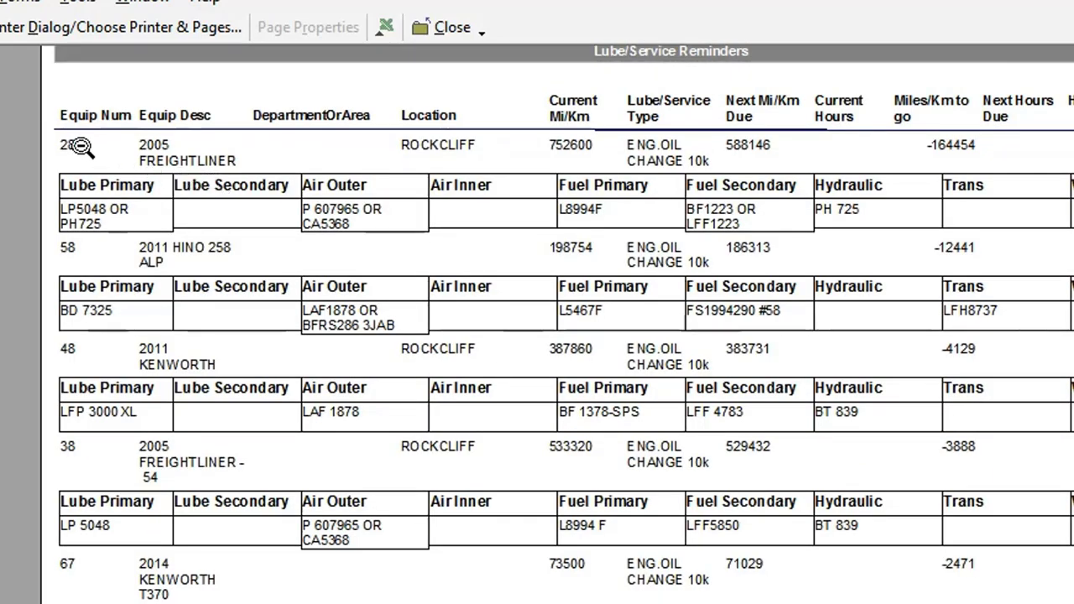